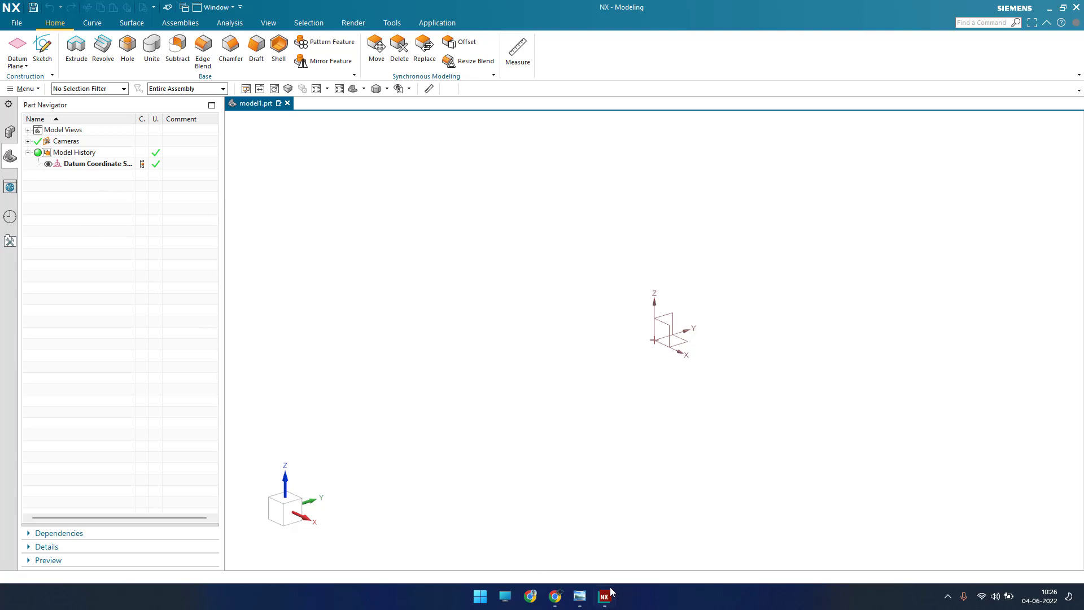
Step: Switch to Windows Photo Viewer and examine the part drawing's views and dimensions, including the section and end view
left_click(582, 598)
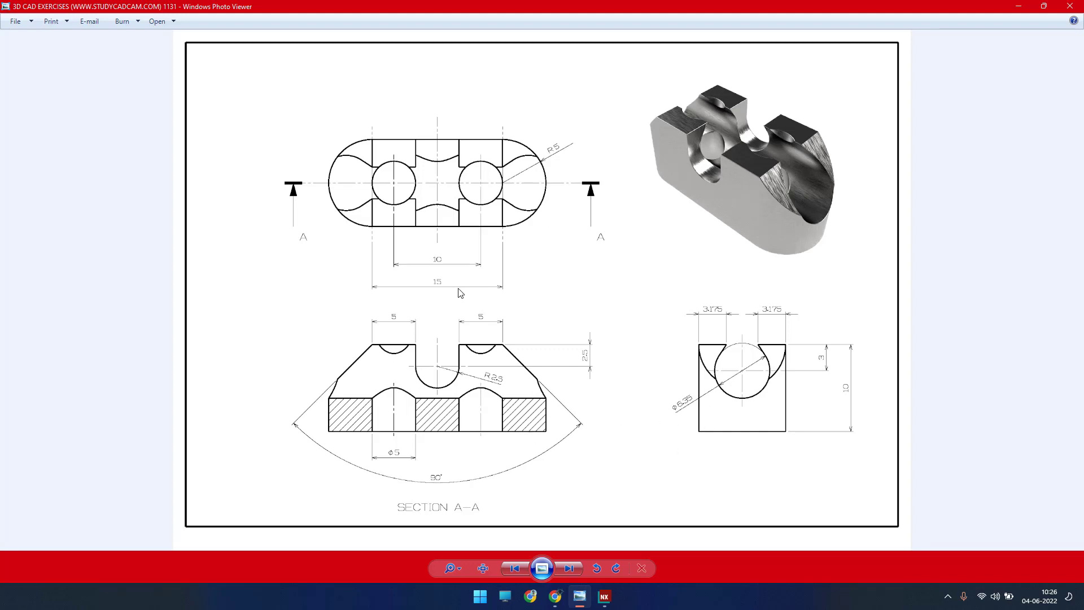
scroll(771, 332, "up", 3)
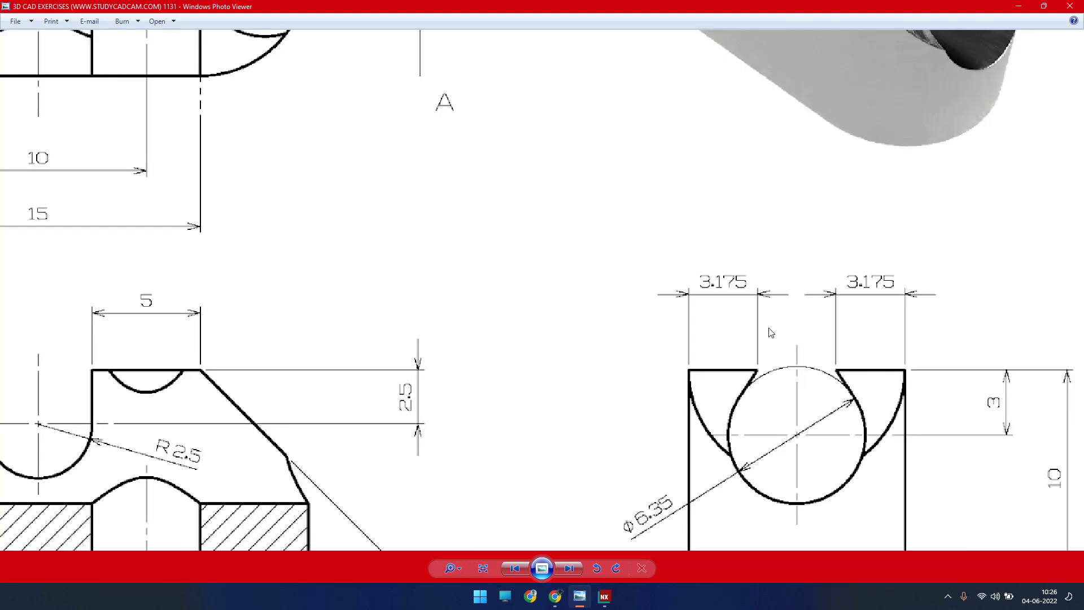
scroll(768, 329, "down", 4)
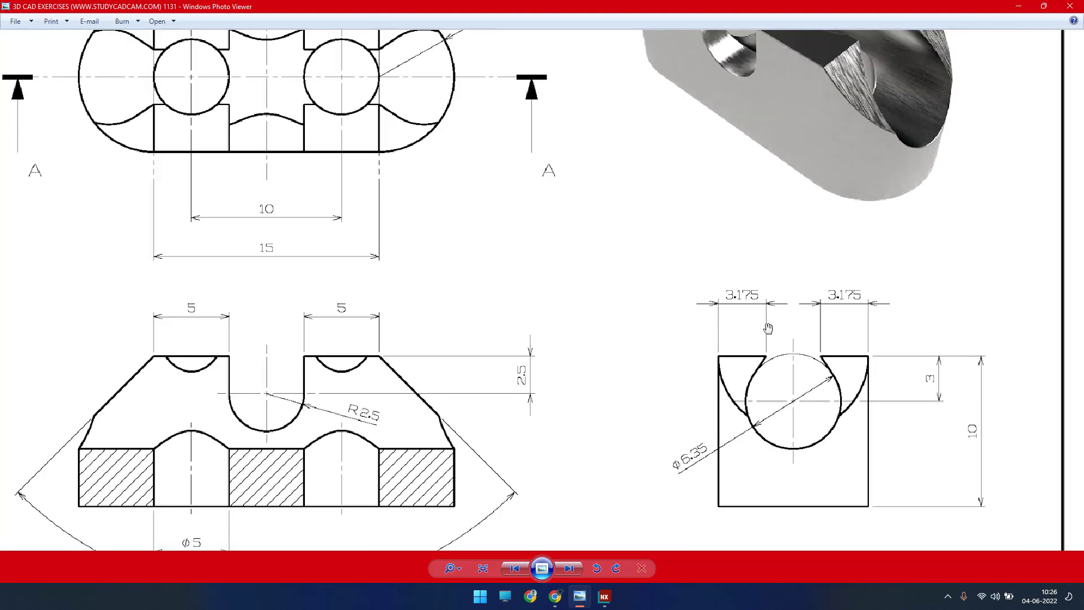
left_click_drag(649, 259, 526, 335)
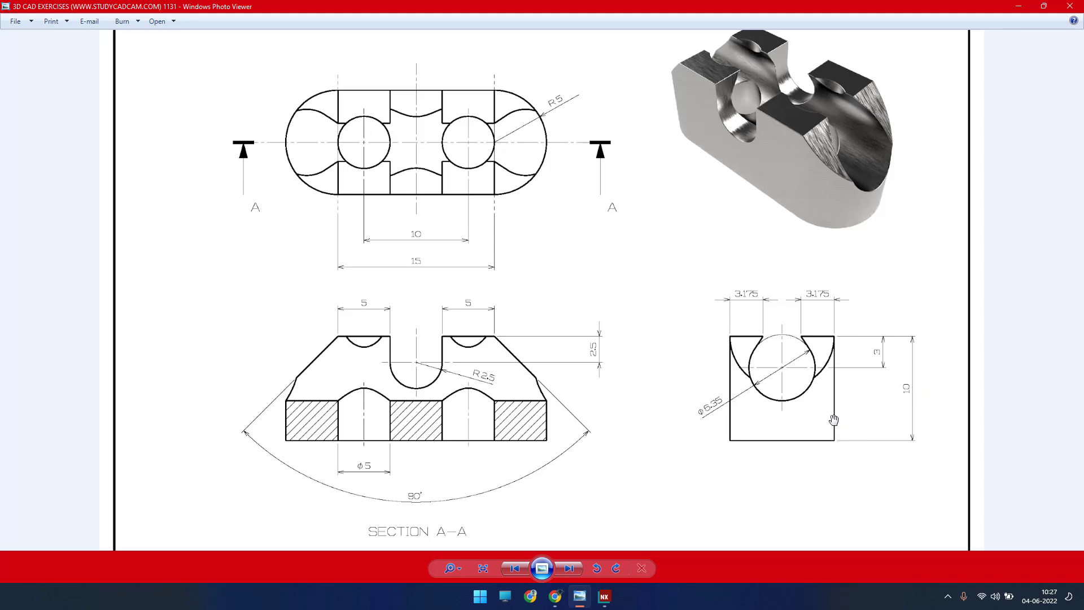
left_click(1019, 7)
Step: Create a sketch on the XY plane and leave the Profile tool
left_click(42, 48)
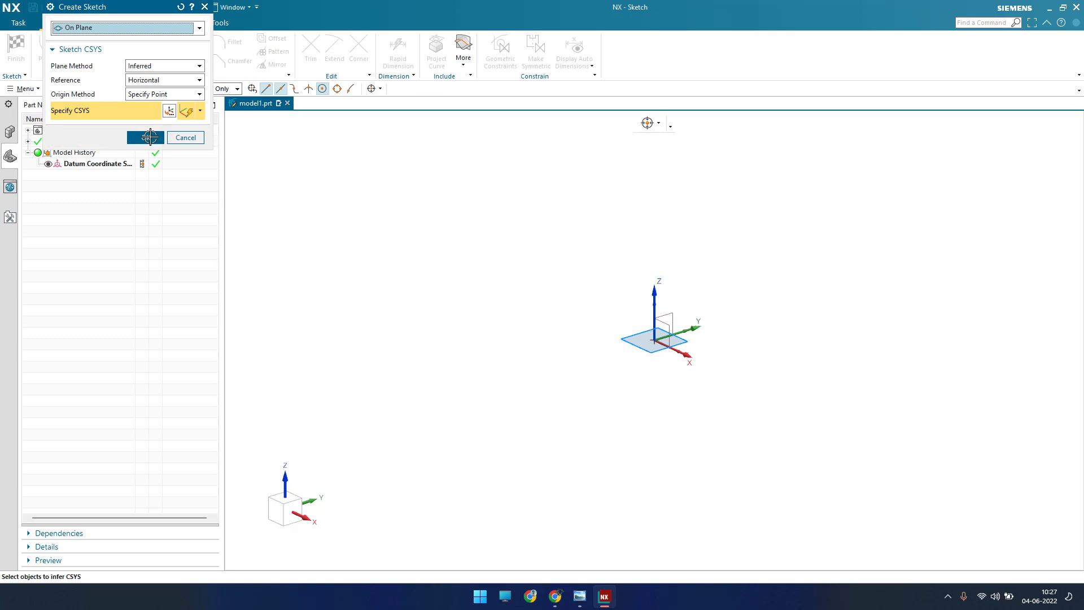
left_click(149, 137)
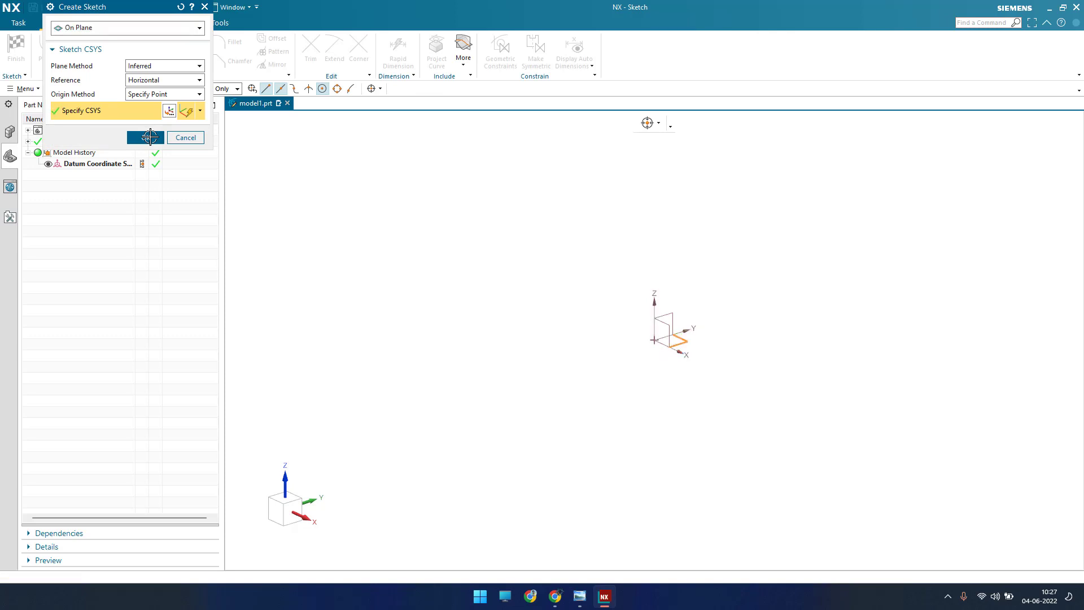
left_click(150, 137)
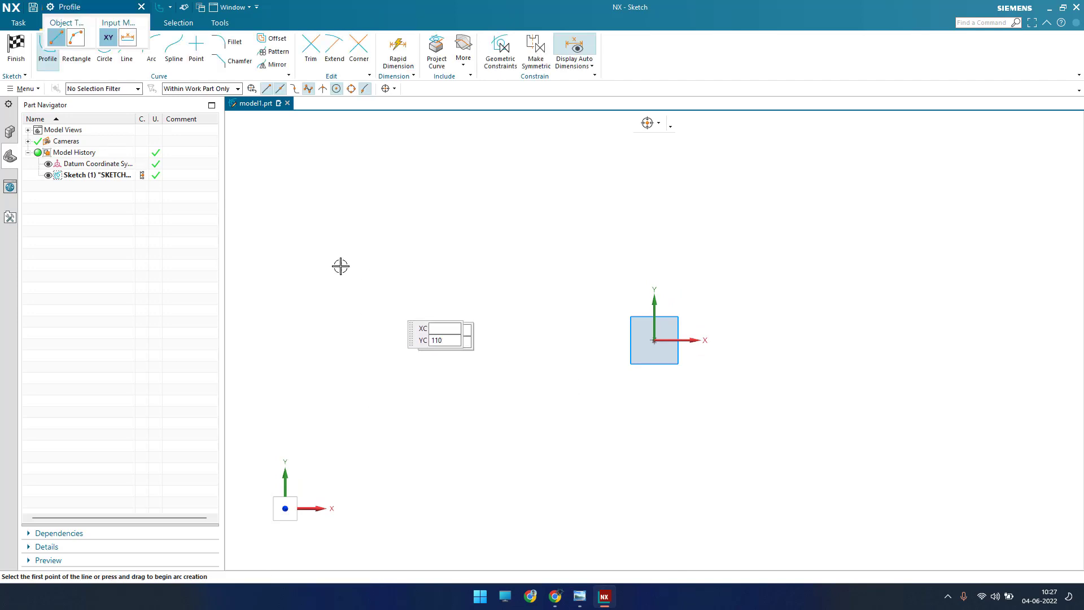
key("Escape")
Step: Sketch a rectangle by its center, centered on the origin, about 360 mm wide and 150 mm high
key("r")
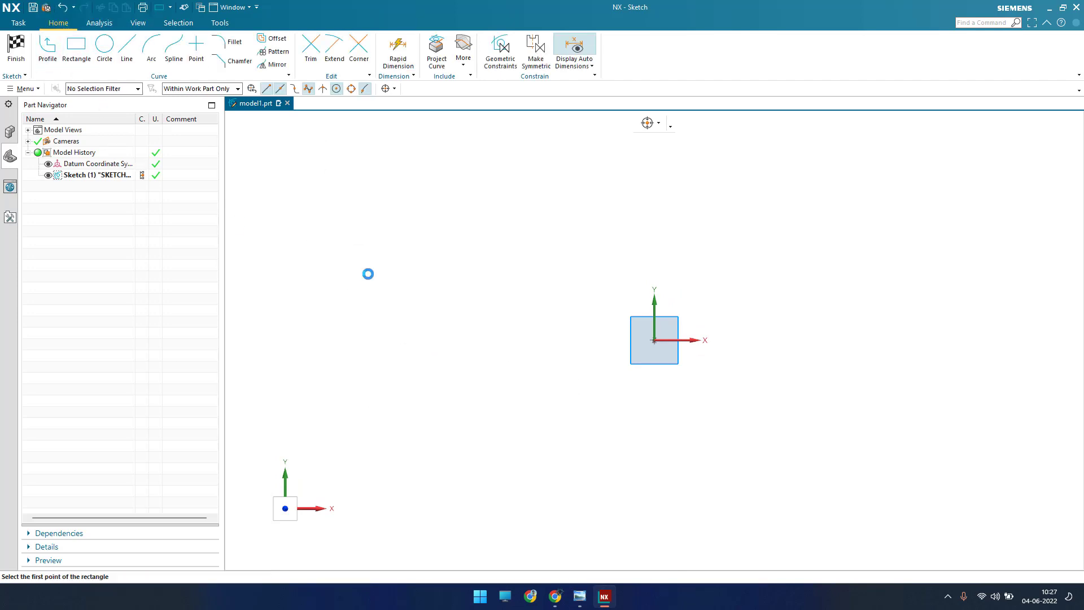
left_click(95, 37)
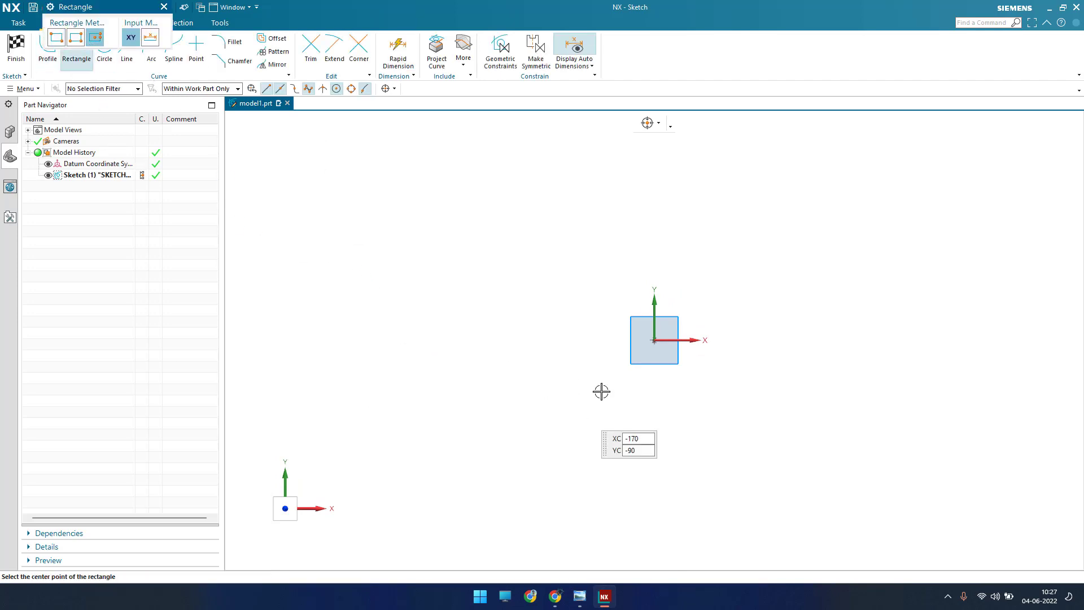
left_click(655, 340)
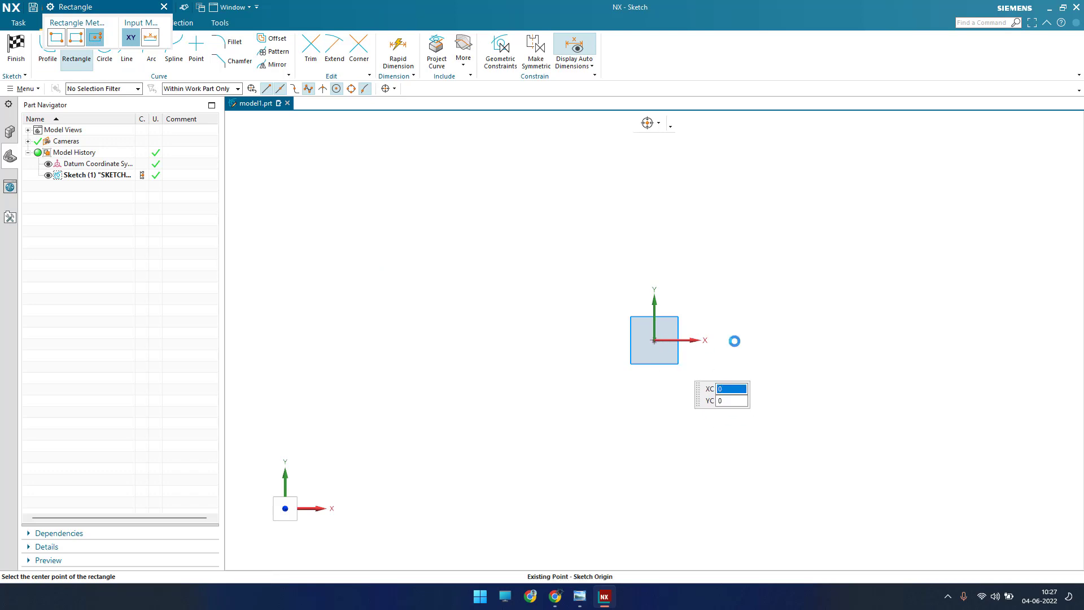
left_click(750, 302)
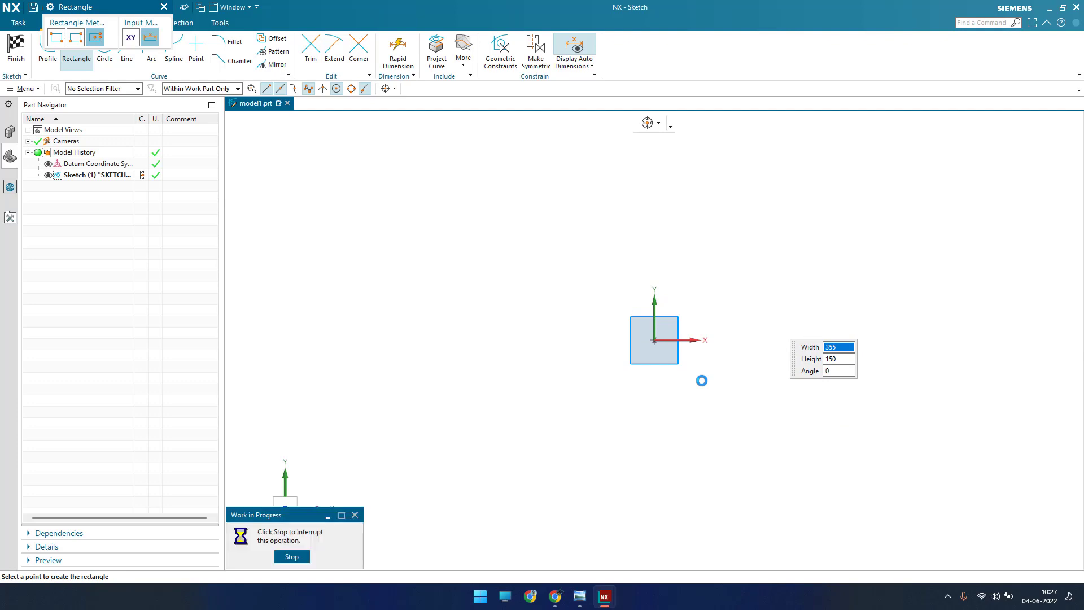
key("Escape")
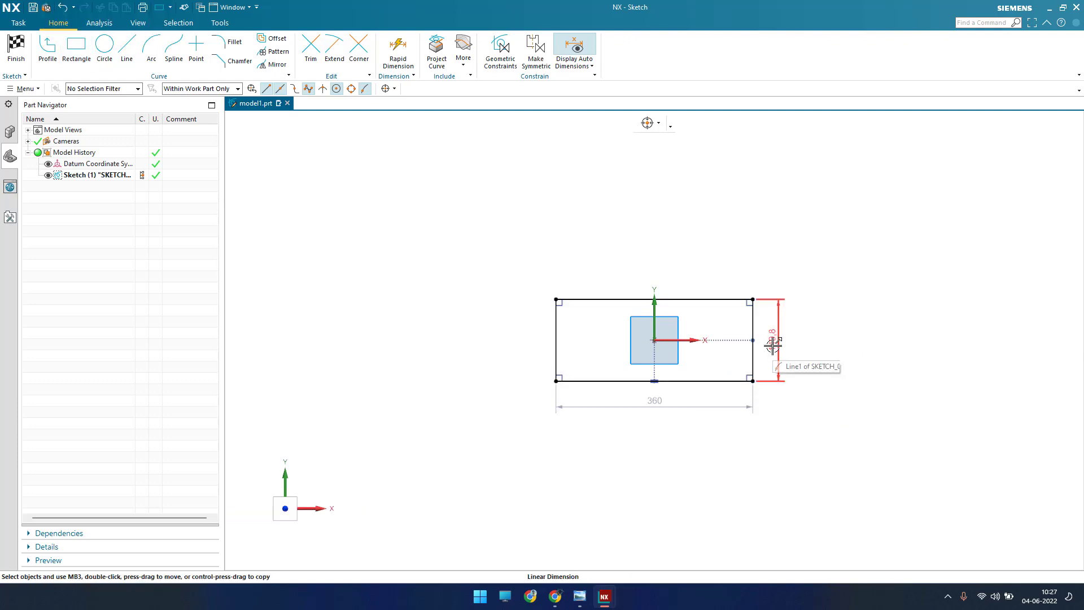
Step: Set the rectangle's height to 10 mm, keeping the expression and adjusting the geometry
double_click(773, 346)
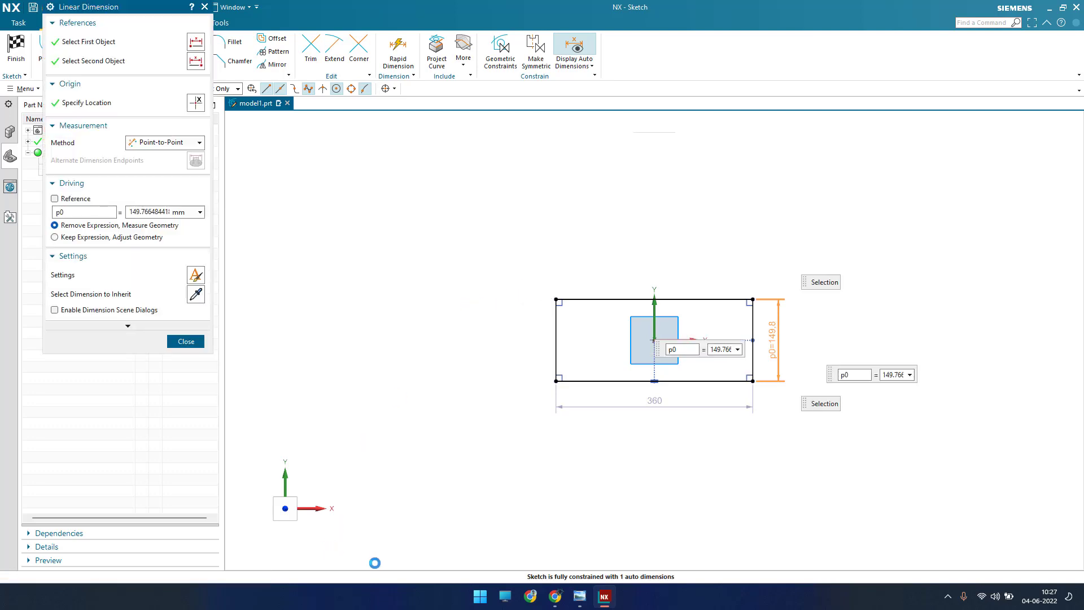
left_click(580, 596)
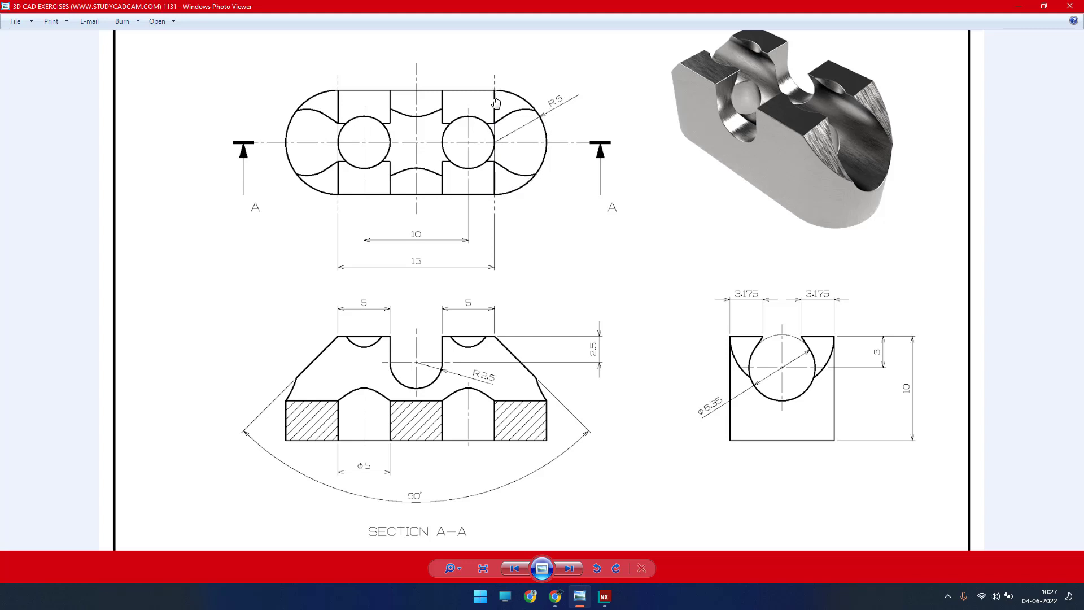
left_click(1019, 6)
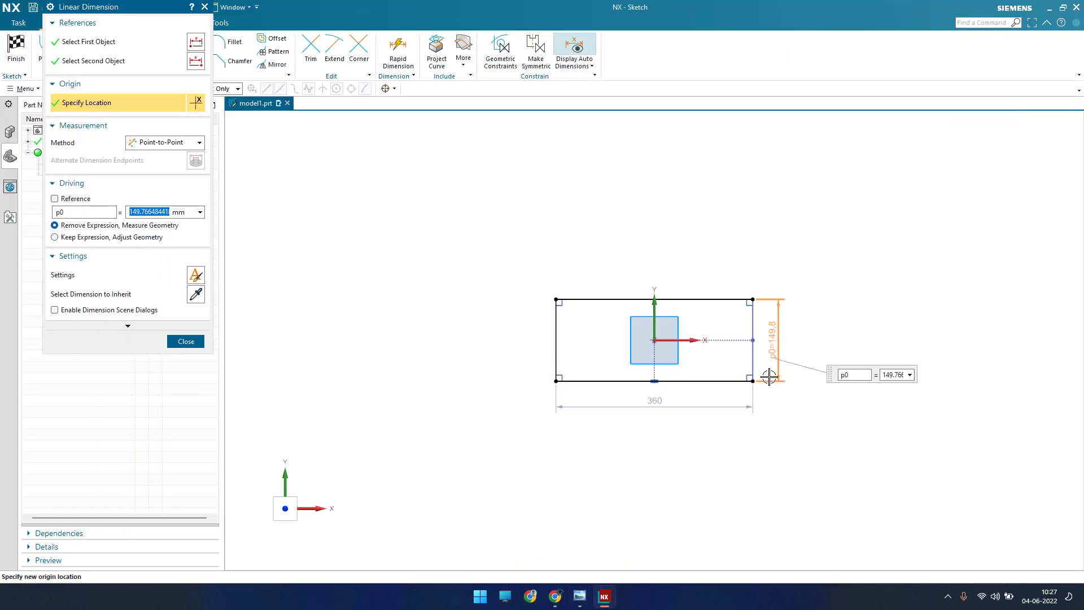
type("10")
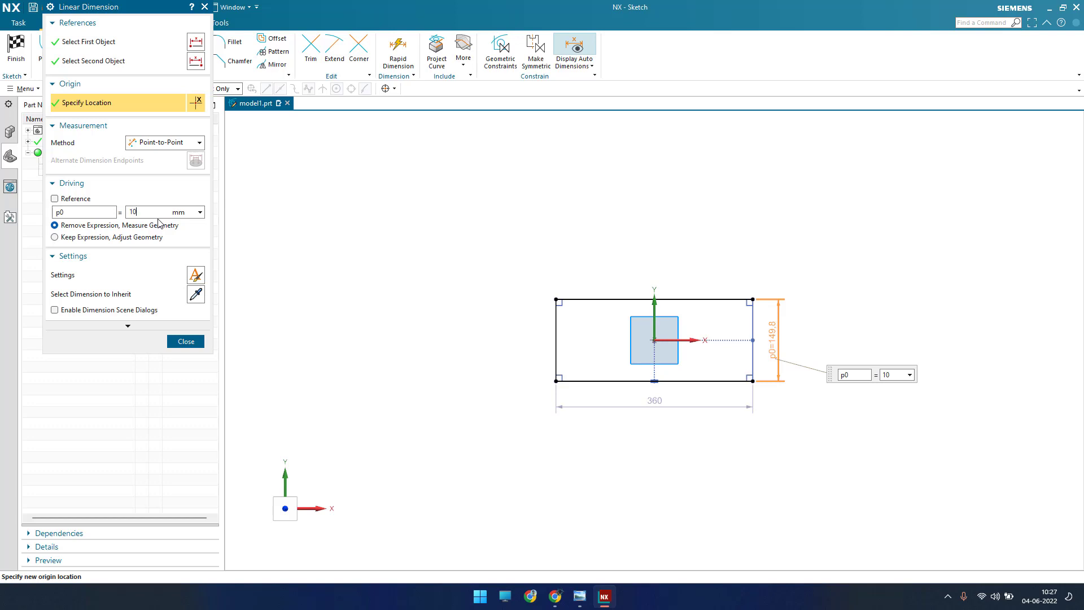
left_click(154, 238)
left_click(186, 342)
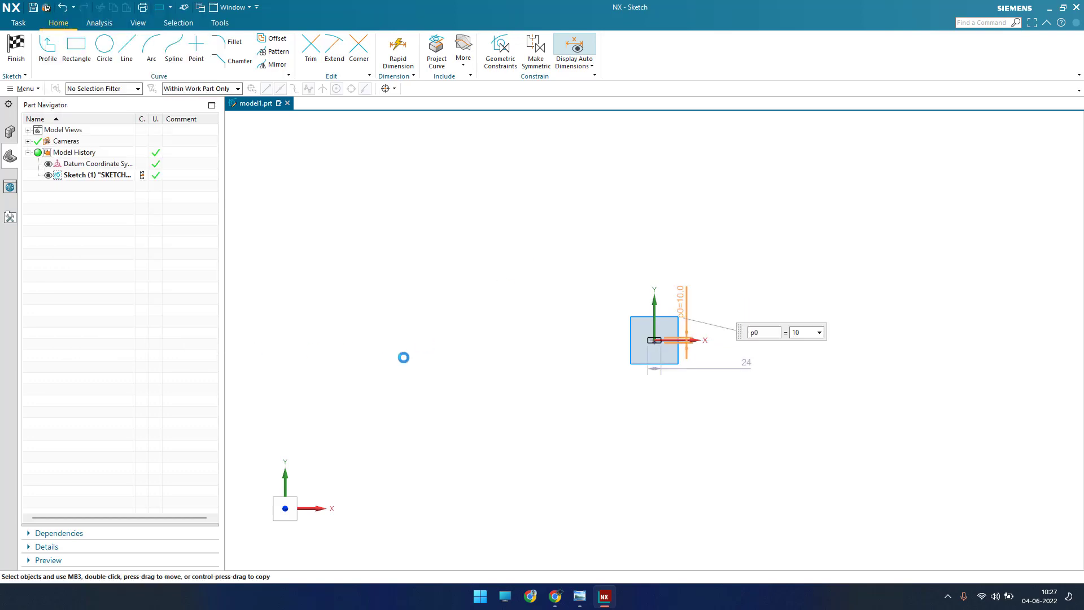
Step: Set the rectangle's width to 15 mm and move both dimensions close to the rectangle
scroll(688, 357, "up", 10)
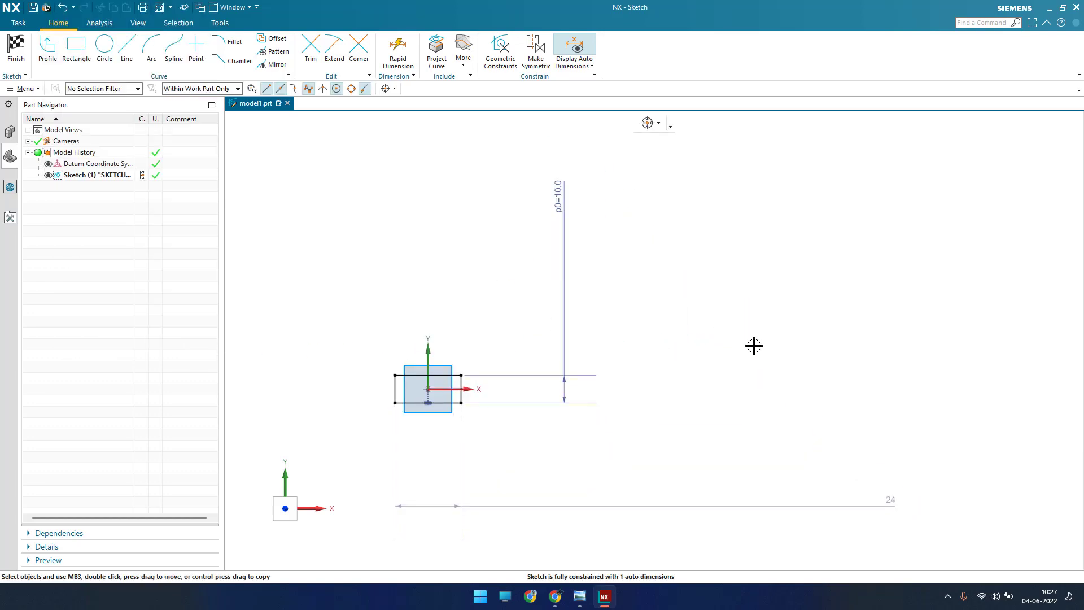
scroll(819, 361, "down", 2)
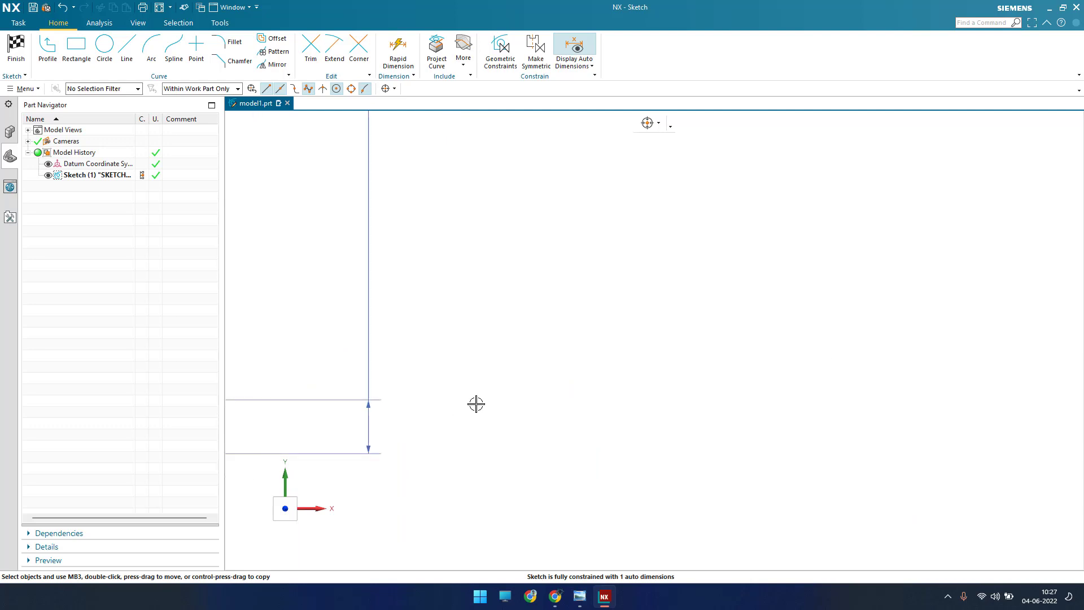
scroll(419, 389, "down", 5)
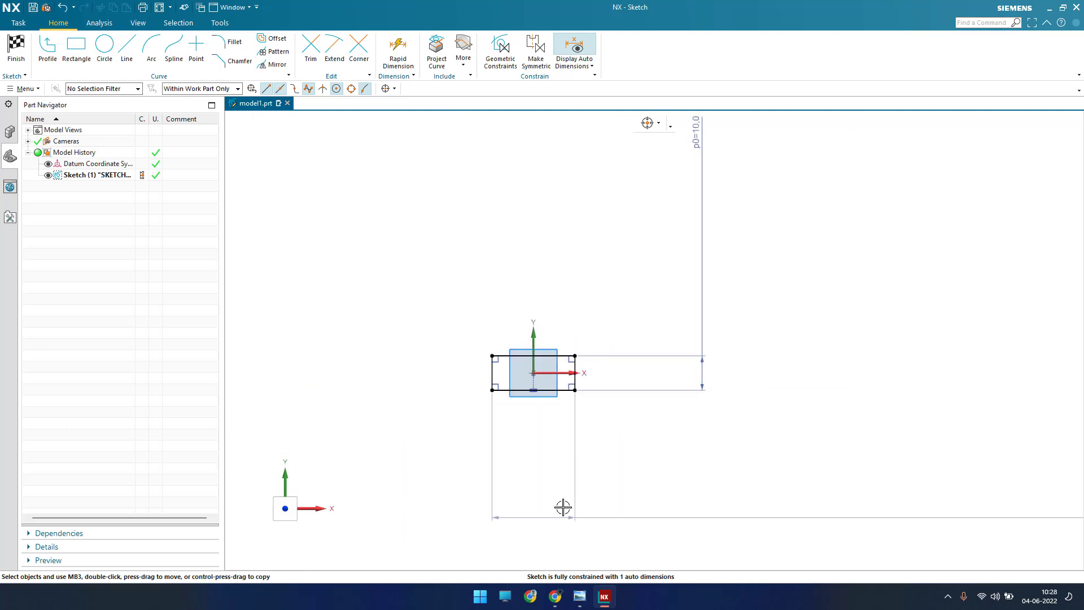
left_click(579, 597)
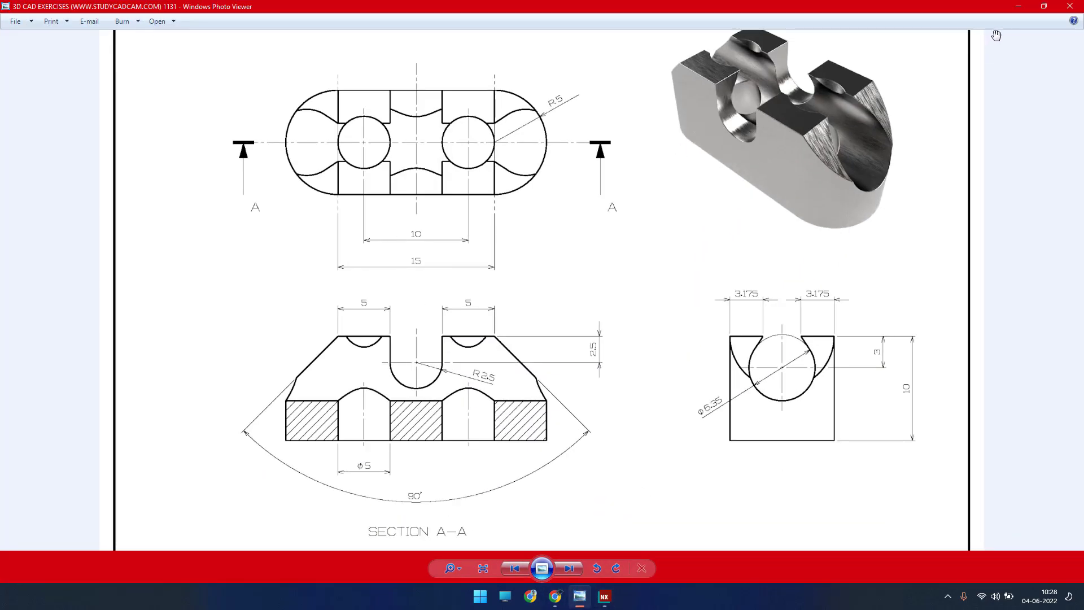
left_click(1018, 6)
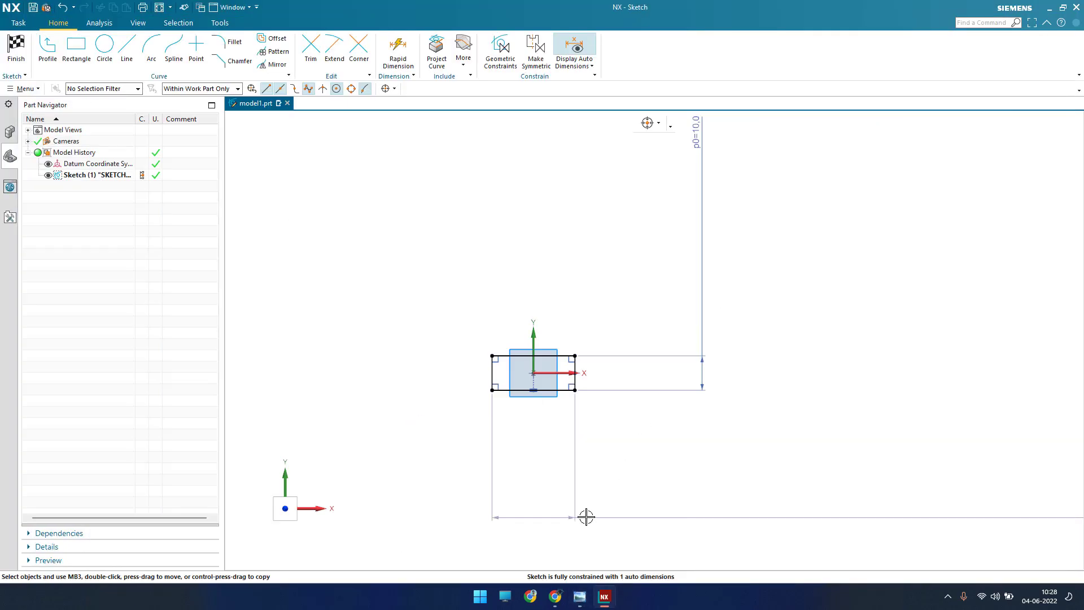
left_click(553, 516)
type("15")
key("Return")
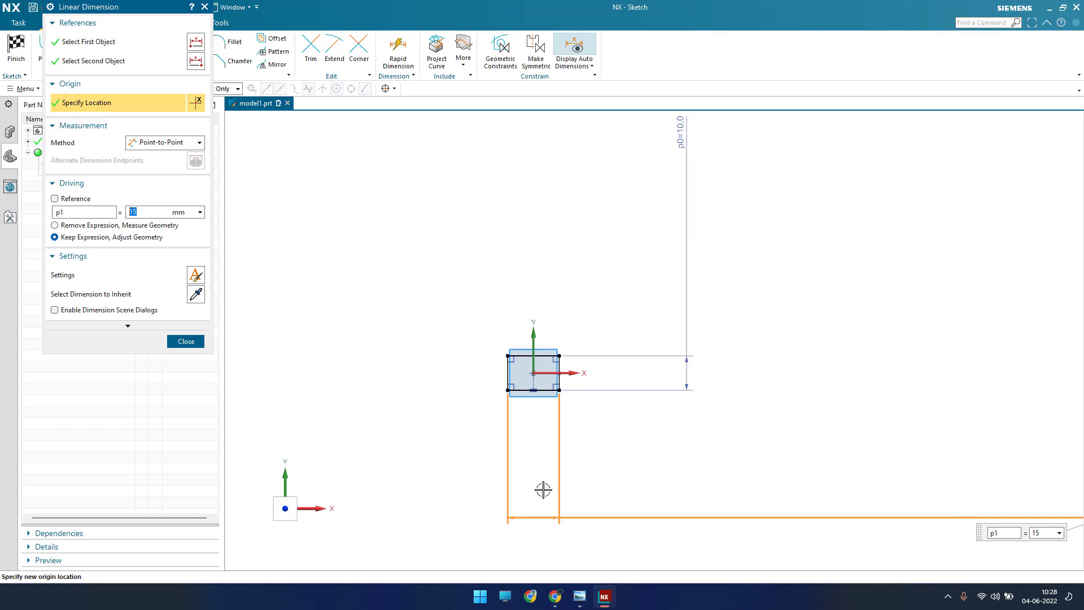
left_click(186, 341)
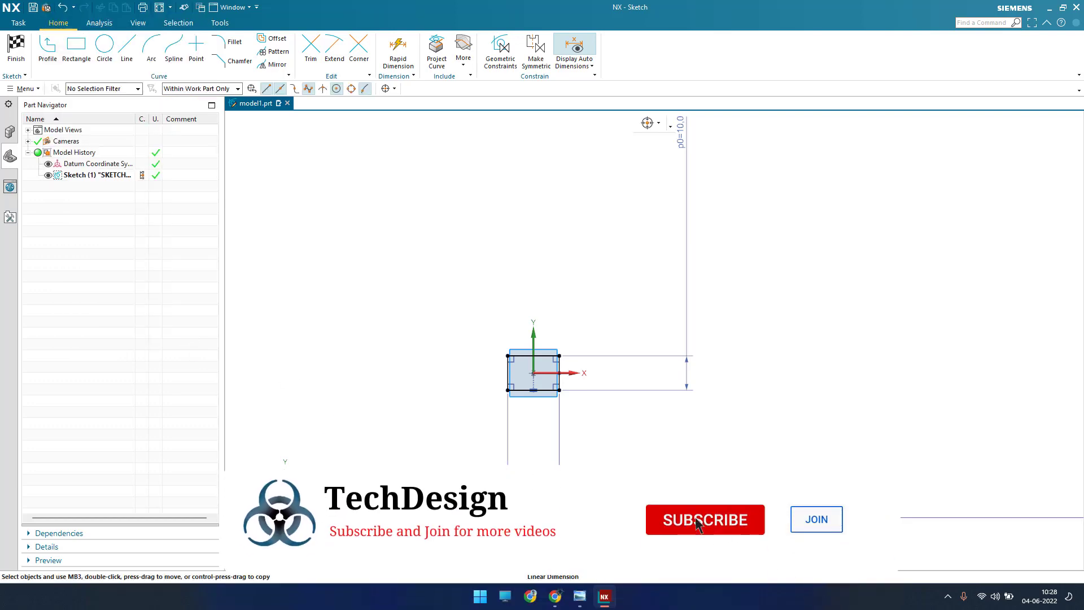
left_click_drag(533, 517, 533, 410)
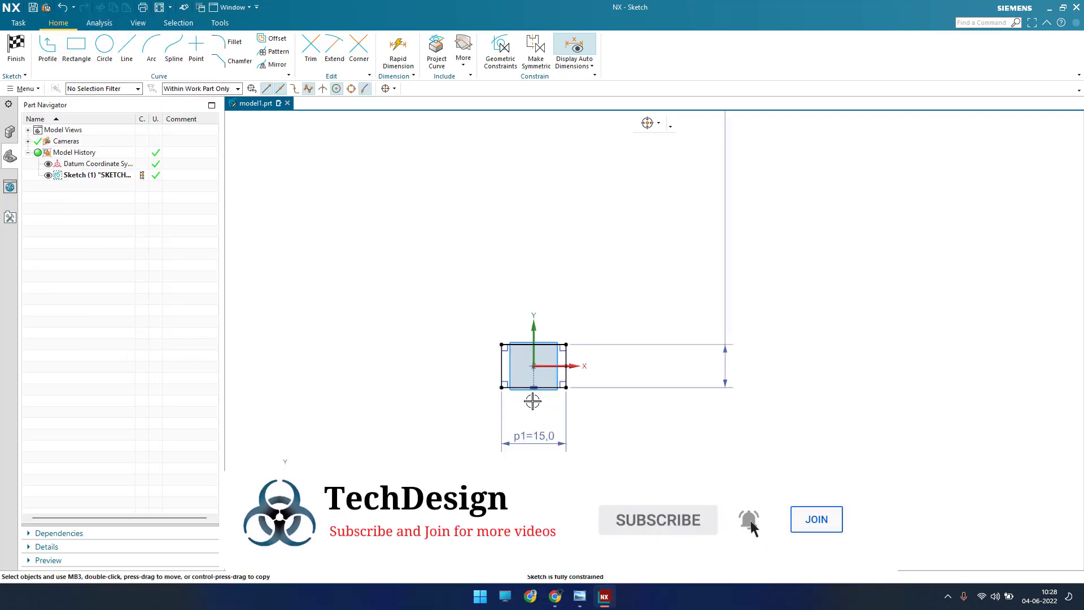
left_click_drag(727, 303, 614, 371)
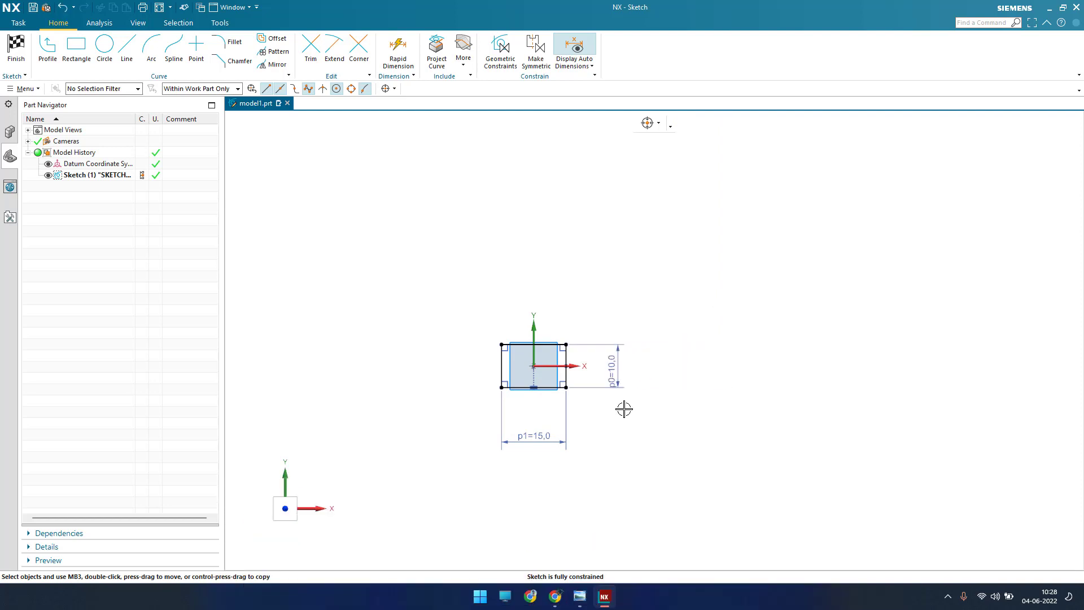
Step: Draw a circle centered on the midpoint of each vertical side of the rectangle, passing through that side's corners
scroll(621, 411, "down", 8)
scroll(612, 411, "up", 4)
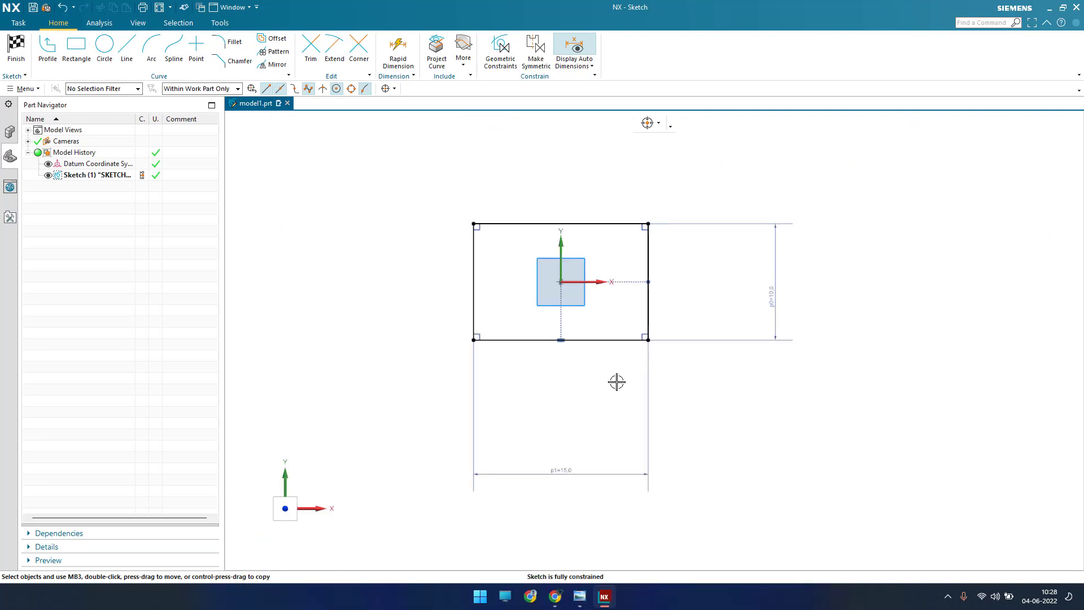
scroll(620, 274, "down", 3)
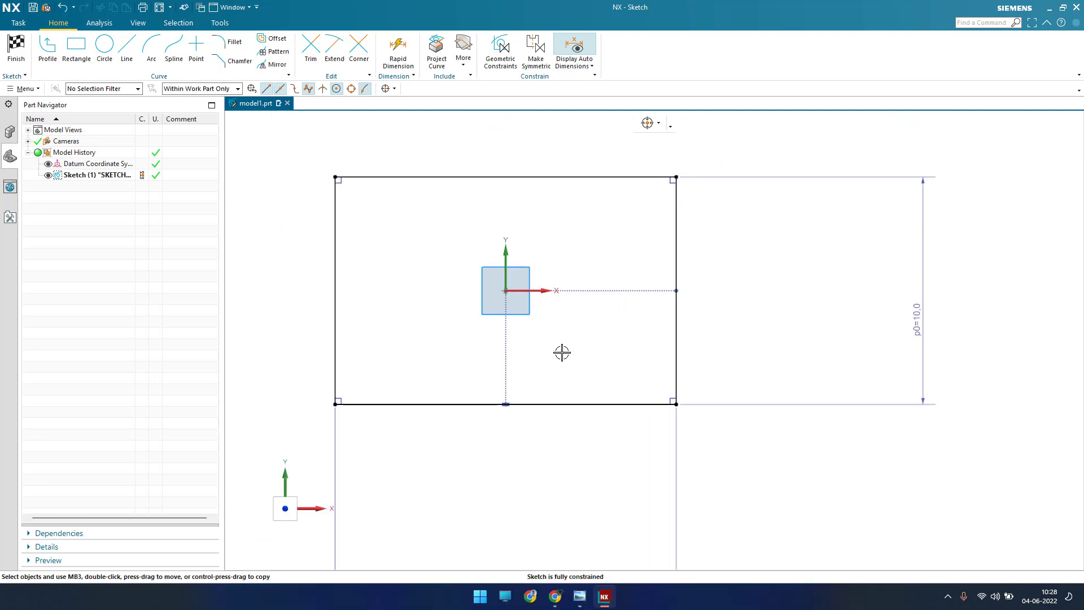
left_click(105, 48)
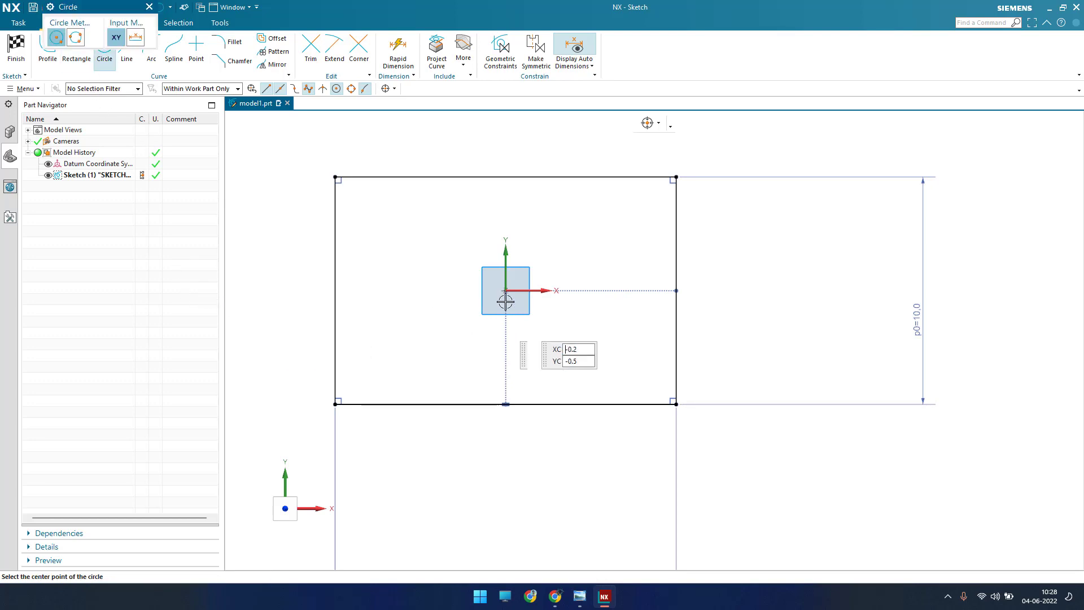
left_click(676, 290)
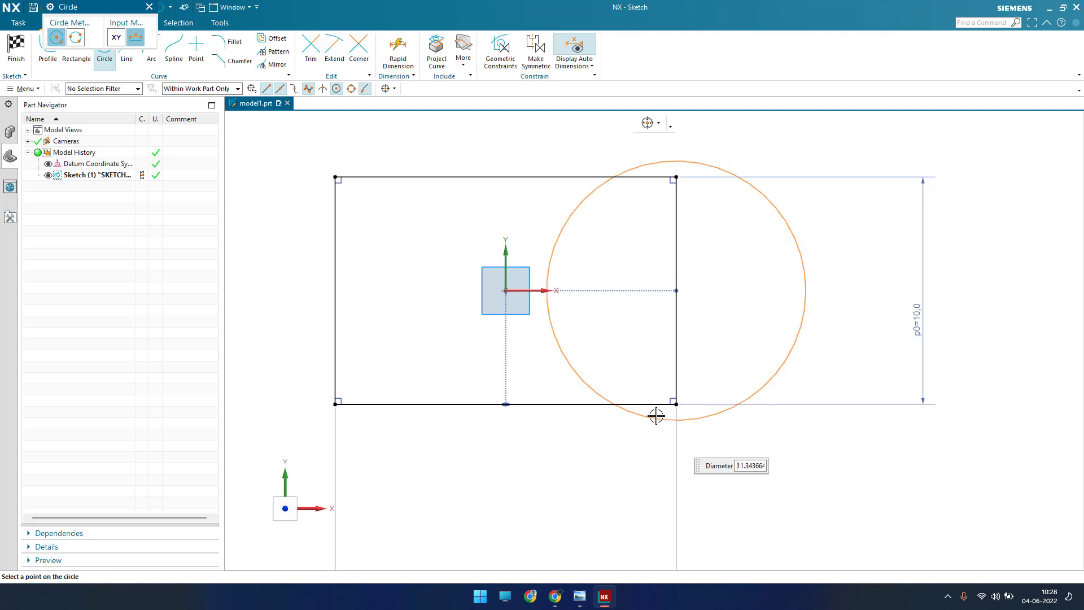
left_click(677, 405)
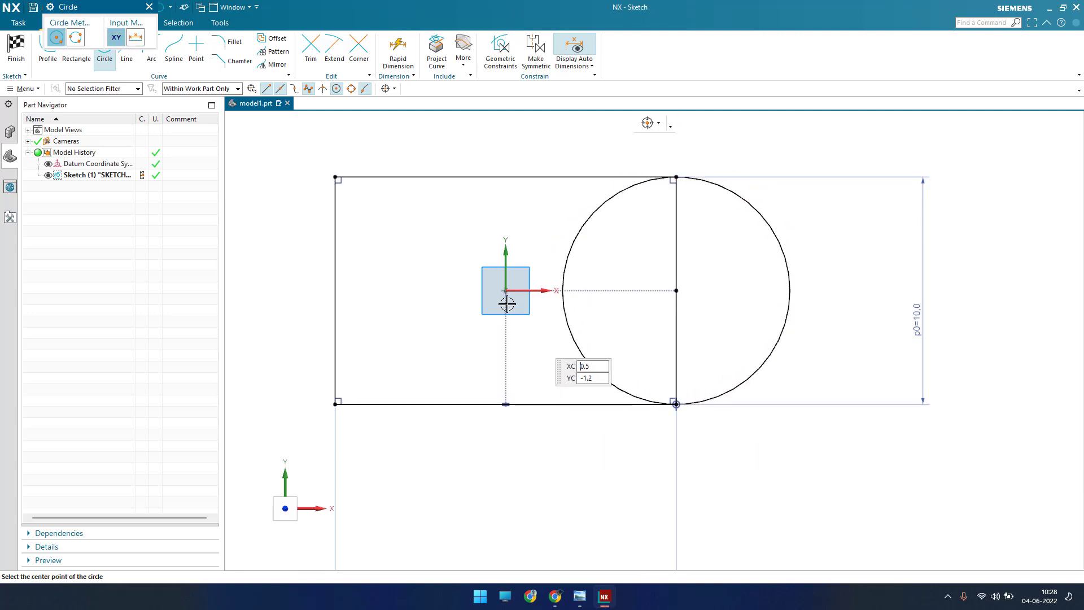
left_click(334, 290)
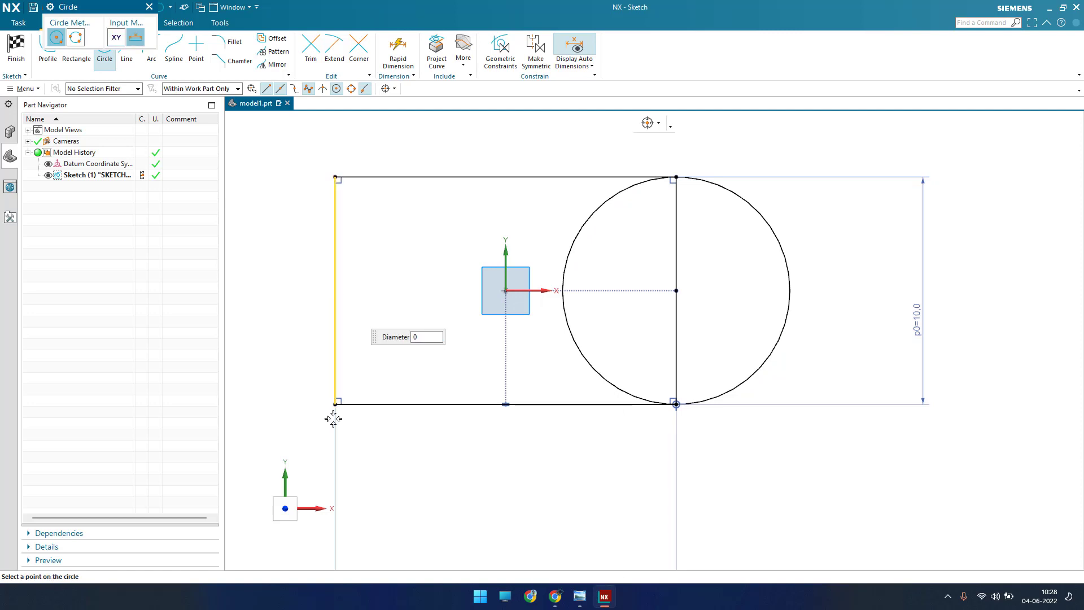
left_click(336, 405)
key("Escape")
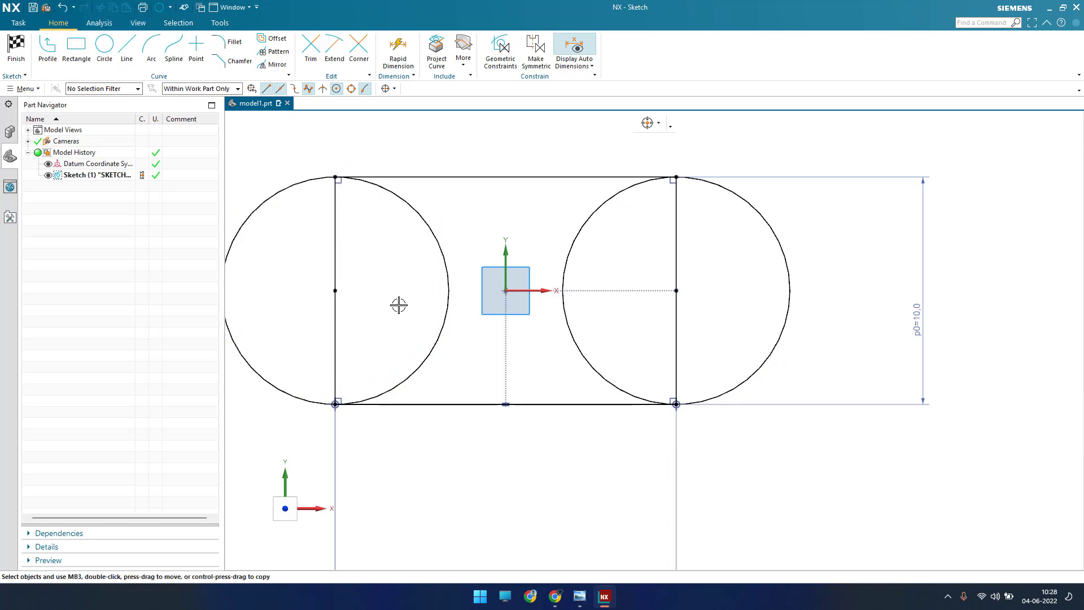
Step: Trim the inner halves of both circles and the rectangle's two vertical sides to leave a slot outline
key("t")
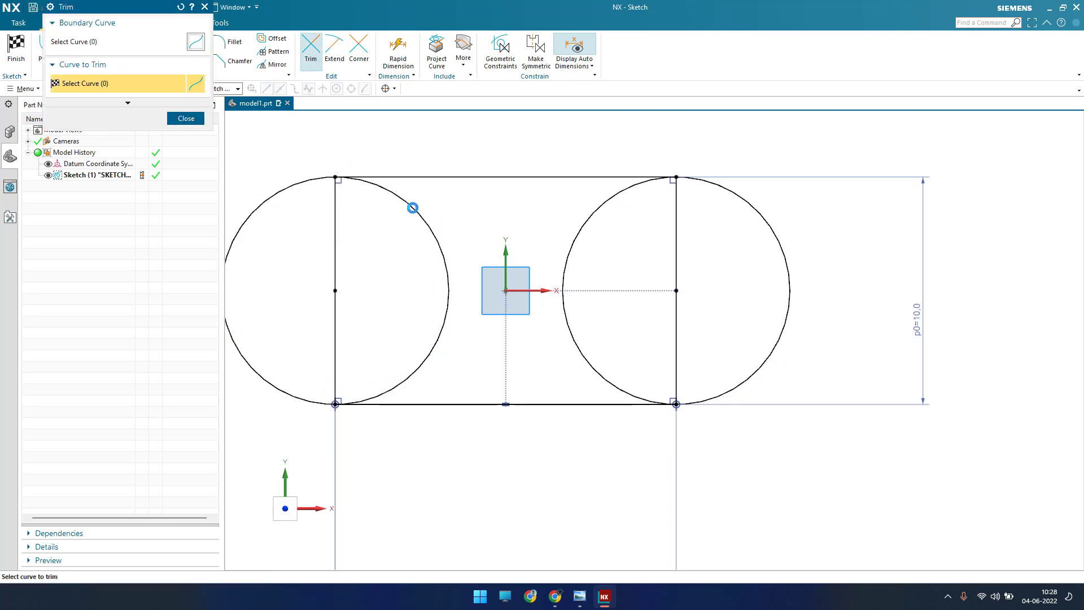
left_click(412, 206)
left_click(336, 249)
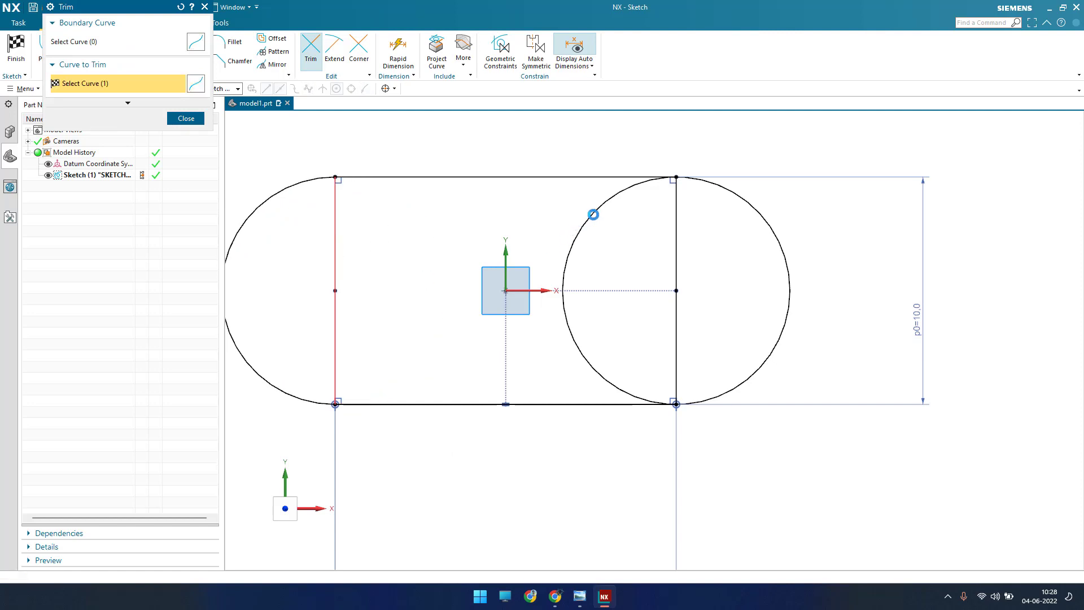
left_click(594, 214)
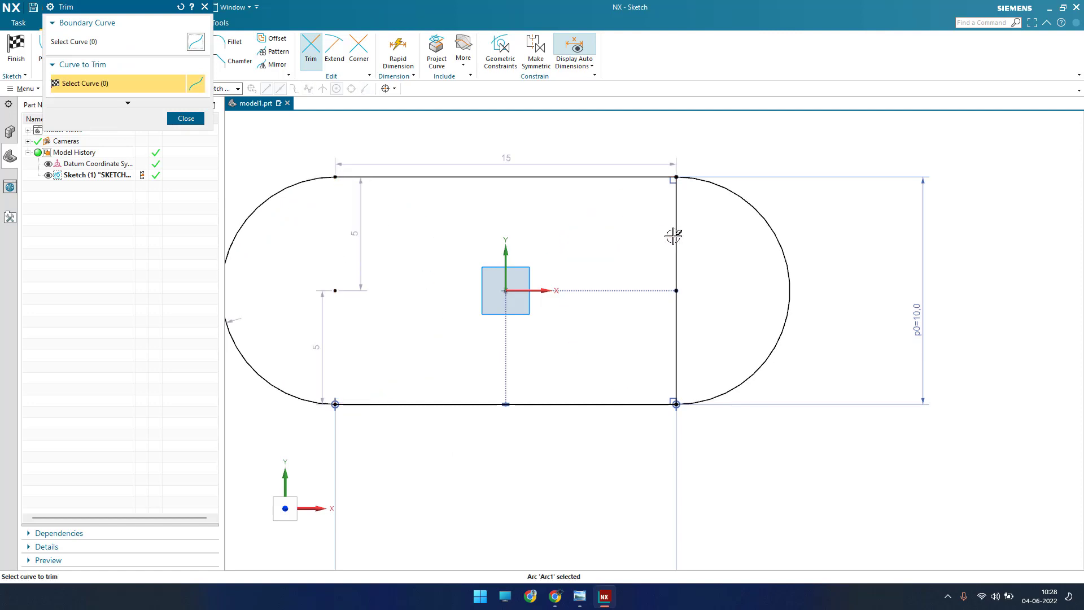
left_click(676, 235)
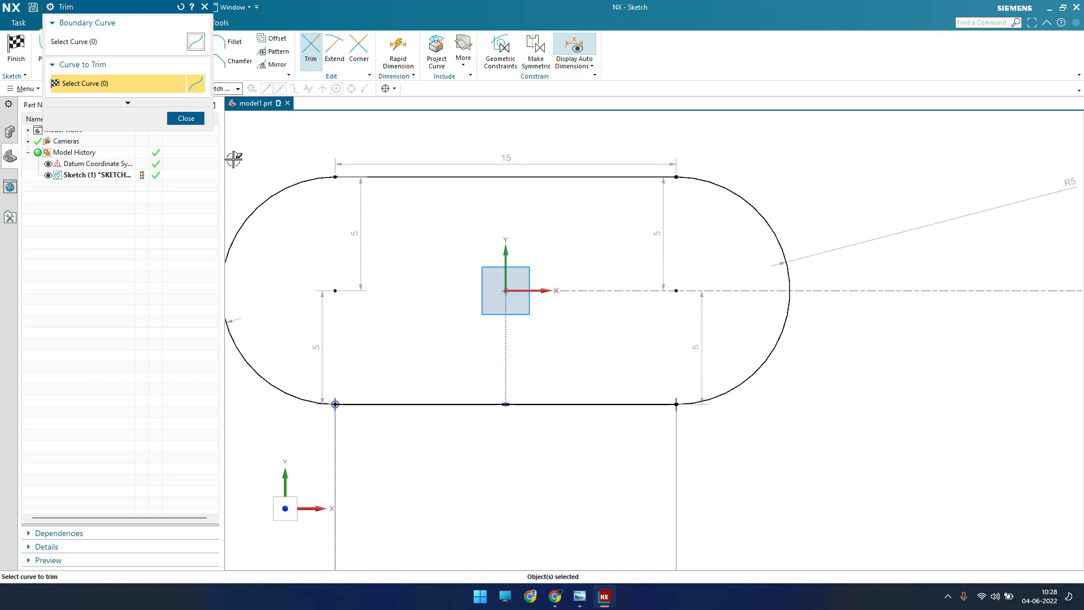
left_click(186, 118)
Step: Constrain the centers of both end arcs onto the horizontal axis with Point on Curve, after moving the lower-left 5 mm dimension inward
left_click_drag(317, 334, 435, 342)
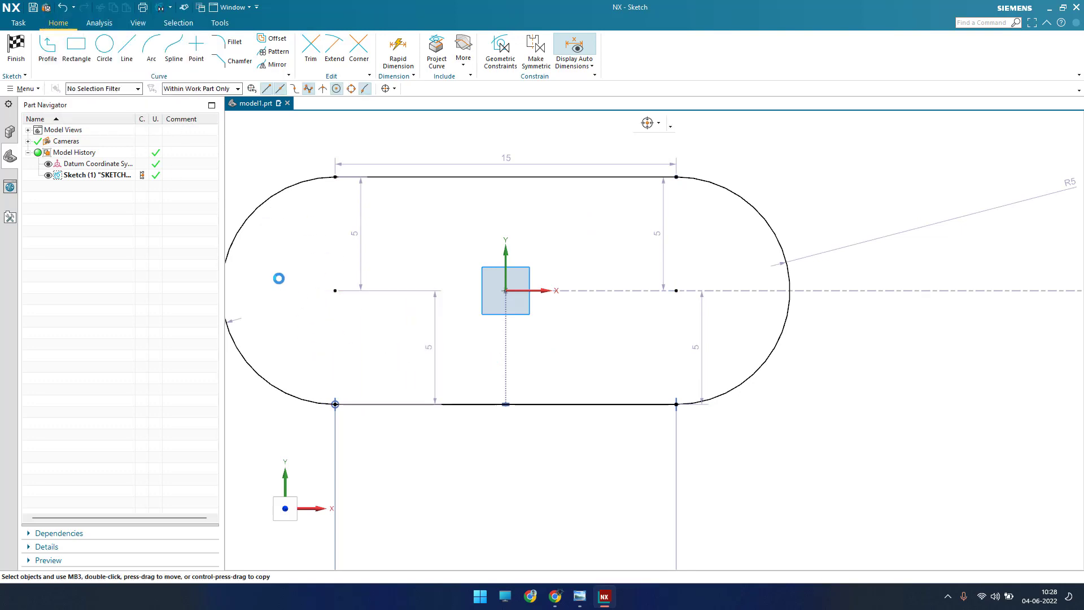
key("c")
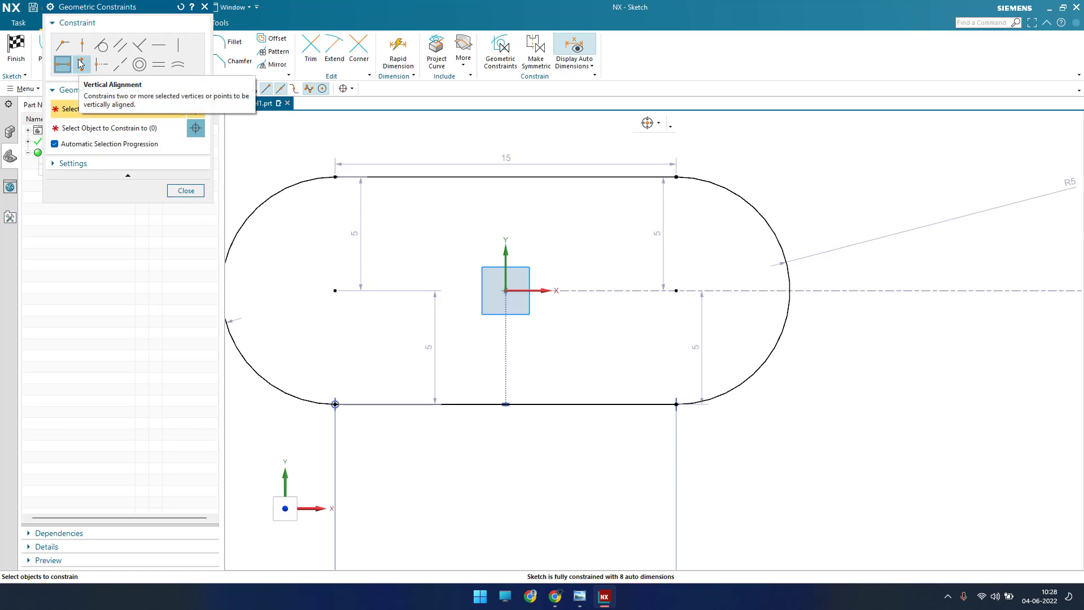
left_click(82, 49)
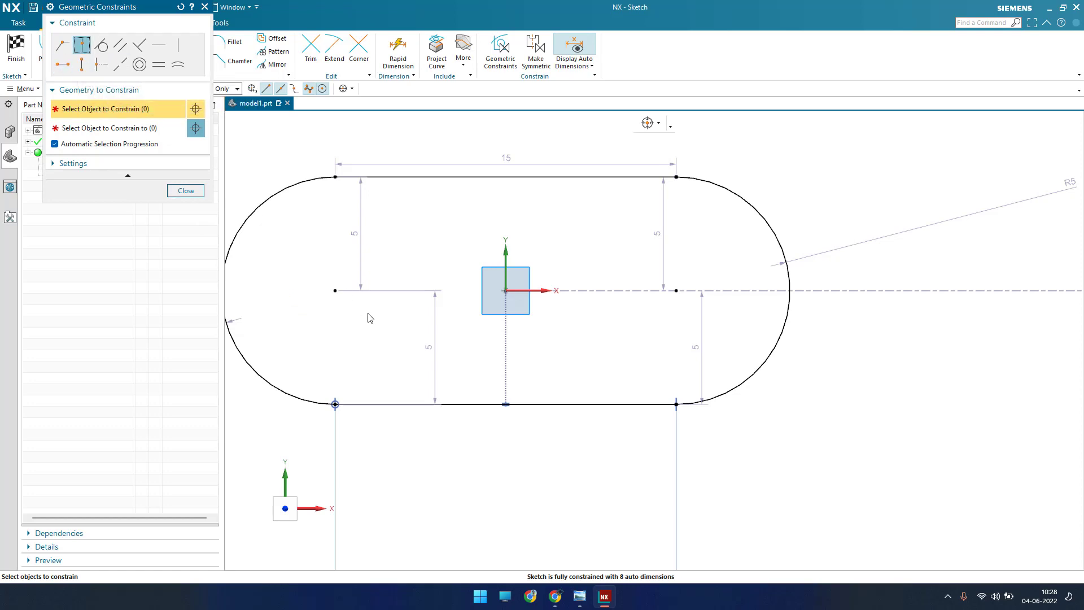
left_click(334, 290)
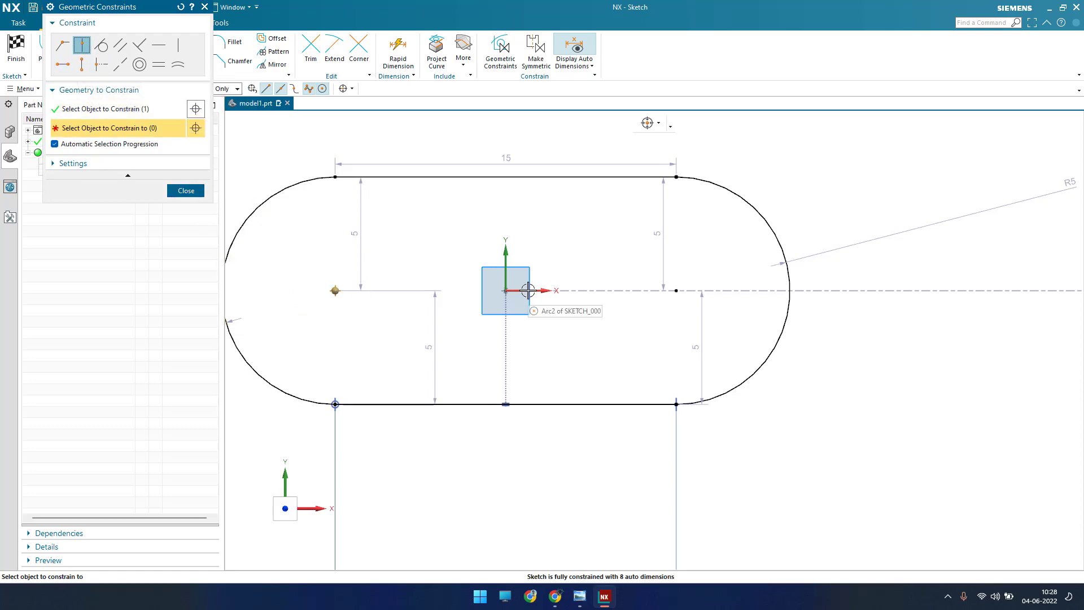
left_click(677, 291)
left_click(655, 292)
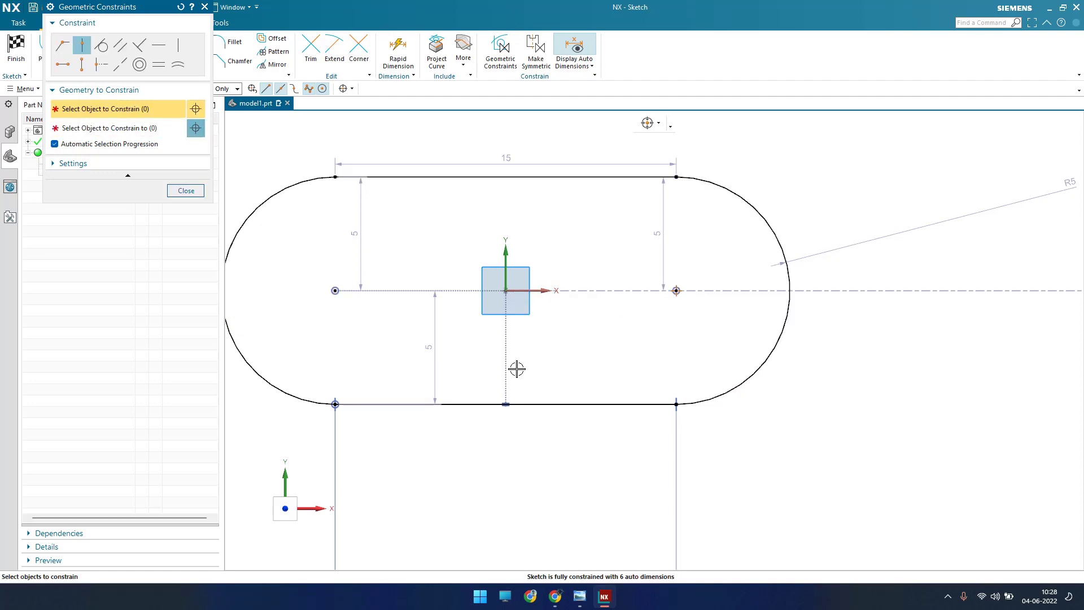
left_click(186, 191)
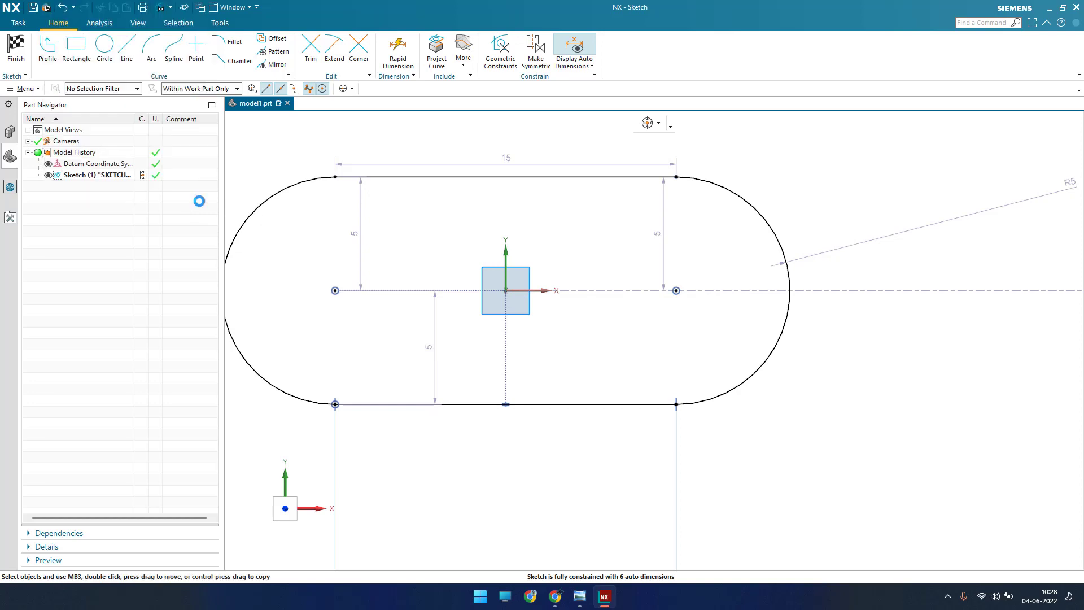
Step: Reposition the upper 15 mm dimension and the R5 radius dimension around the slot outline, and finish the sketch
scroll(426, 270, "down", 2)
left_click_drag(484, 181, 486, 160)
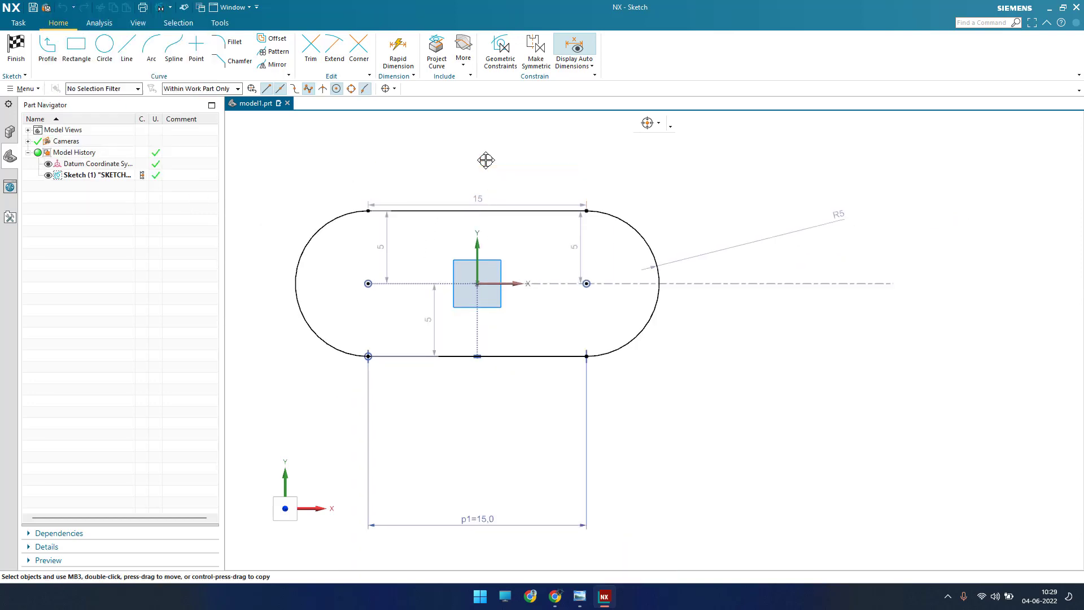
left_click_drag(833, 218, 733, 232)
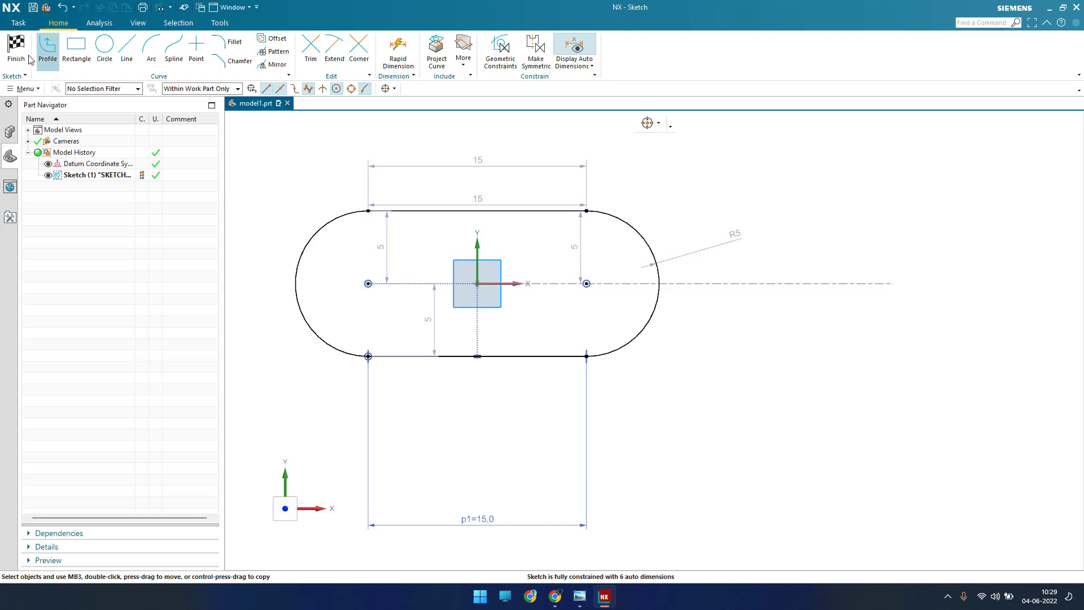
key("ctrl+q")
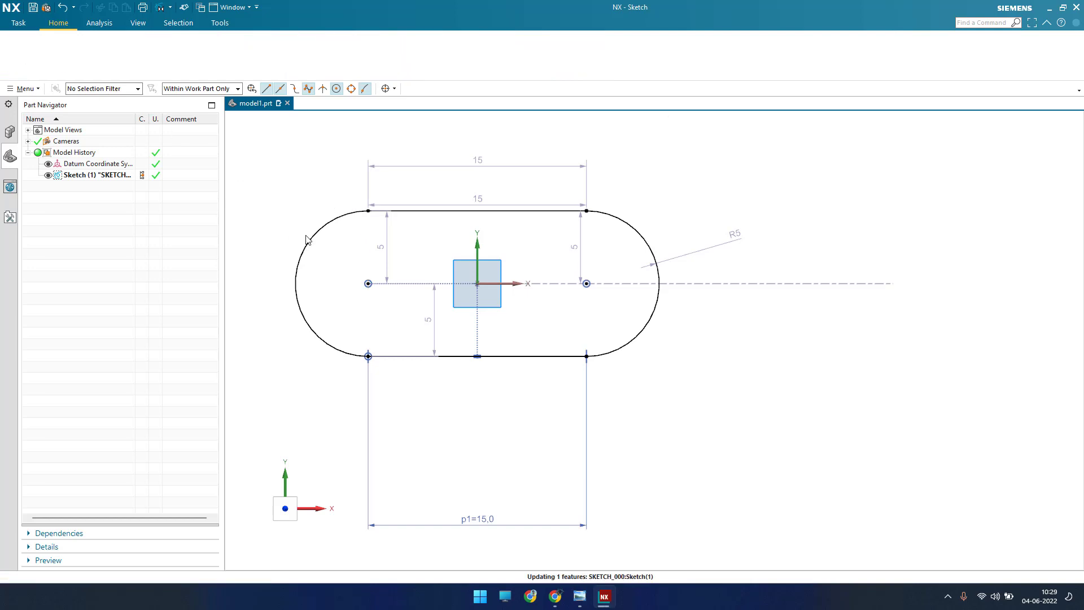
Step: Consult the exercise drawing for the block's height and extrude the slot sketch upward by 10 mm
left_click(580, 597)
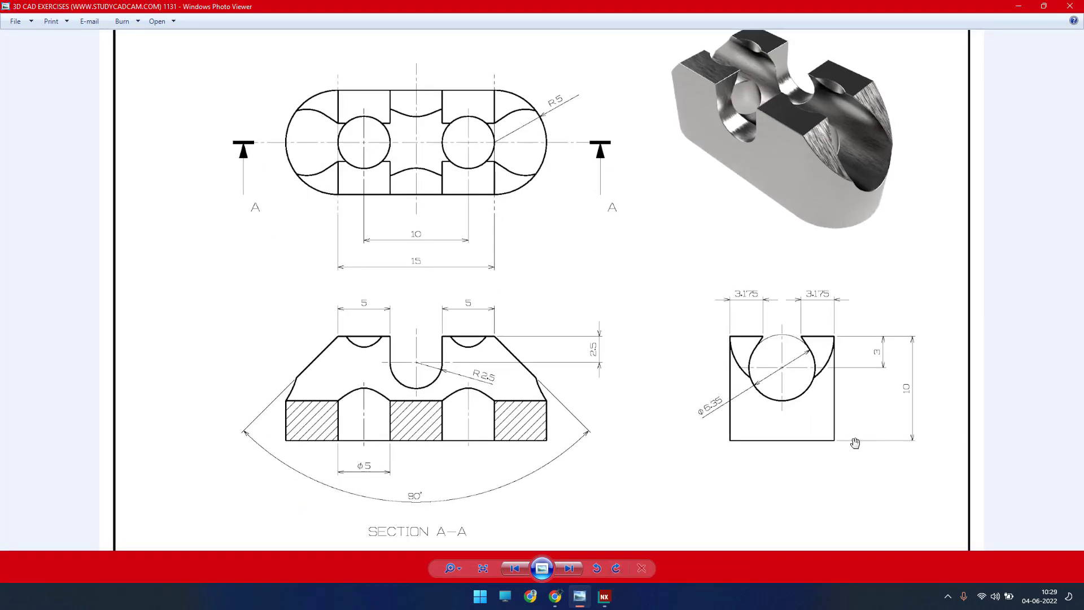
left_click(1020, 7)
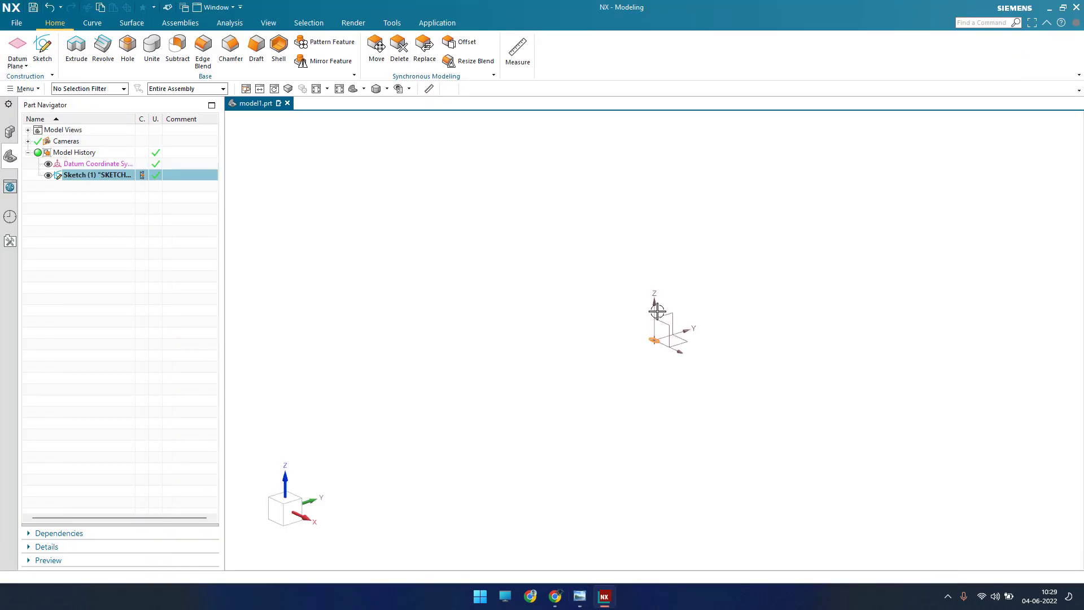
key("ctrl+f")
scroll(582, 327, "down", 2)
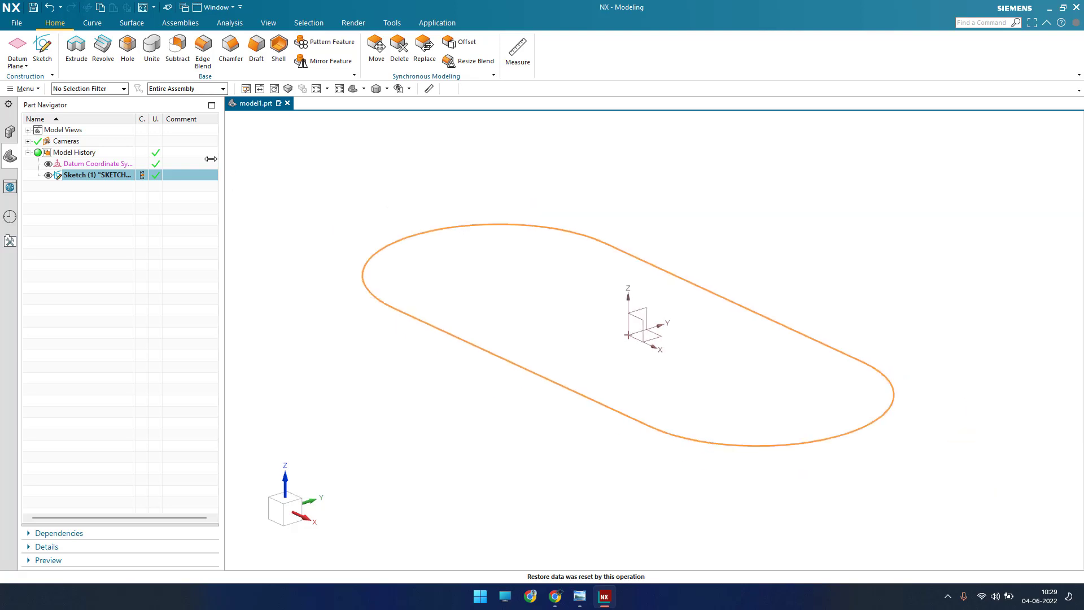
left_click(82, 66)
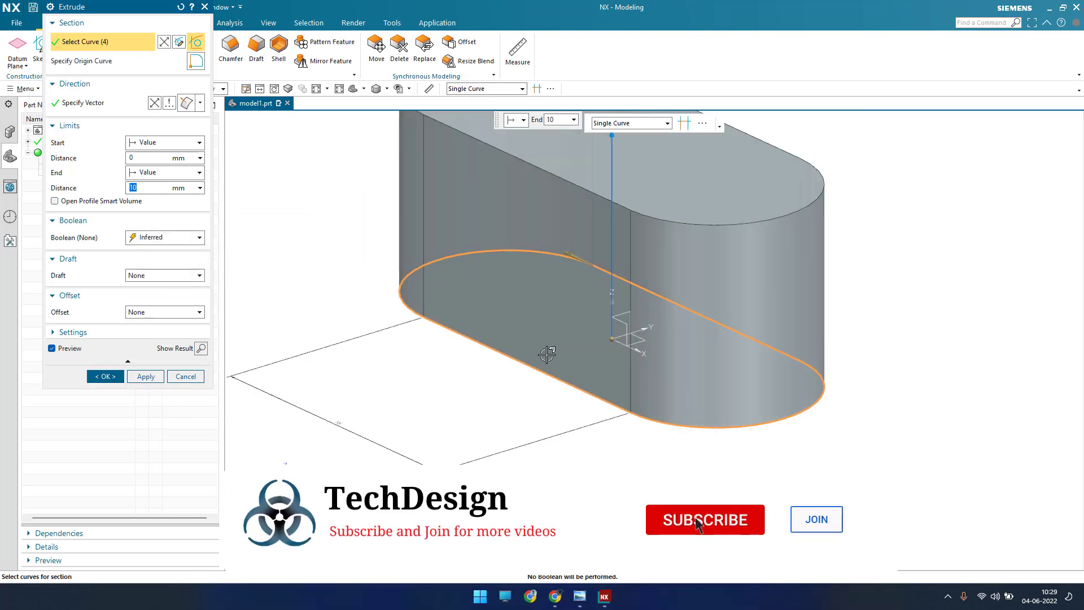
scroll(548, 353, "down", 2)
scroll(538, 320, "up", 1)
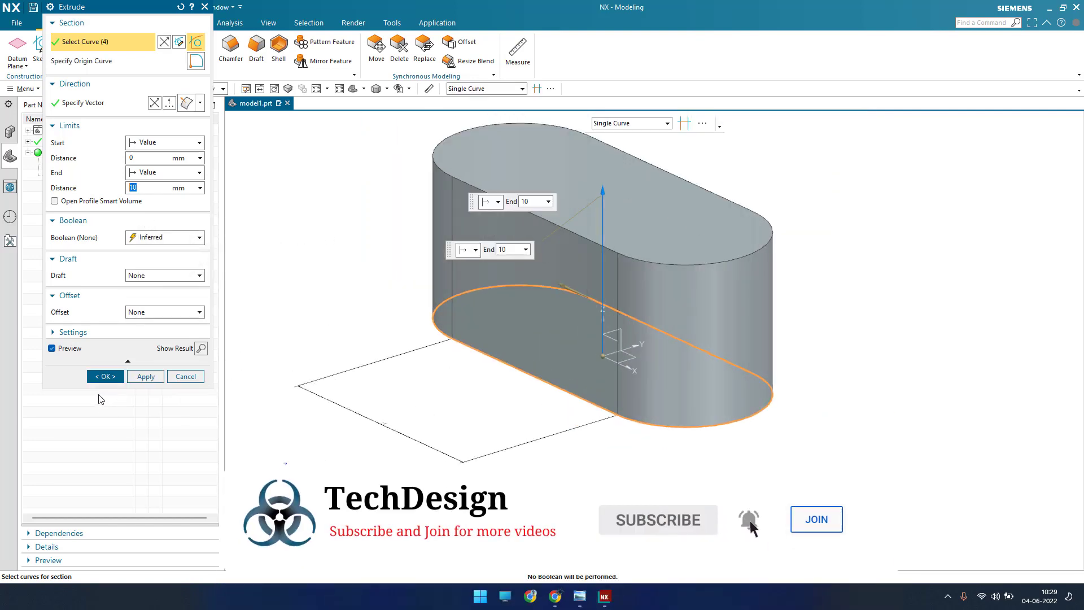
left_click(109, 379)
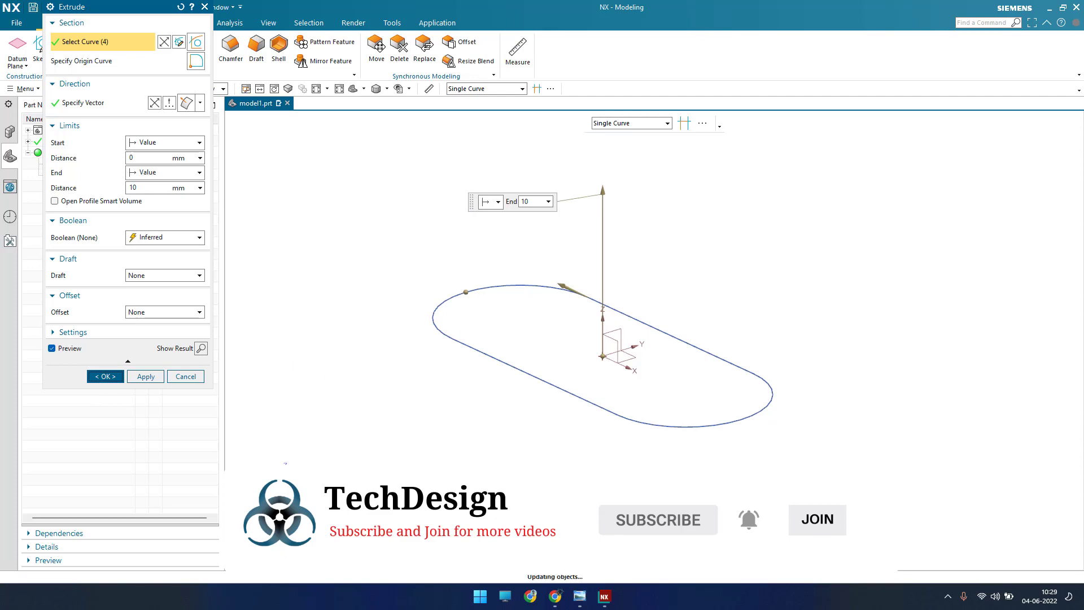
left_click(590, 596)
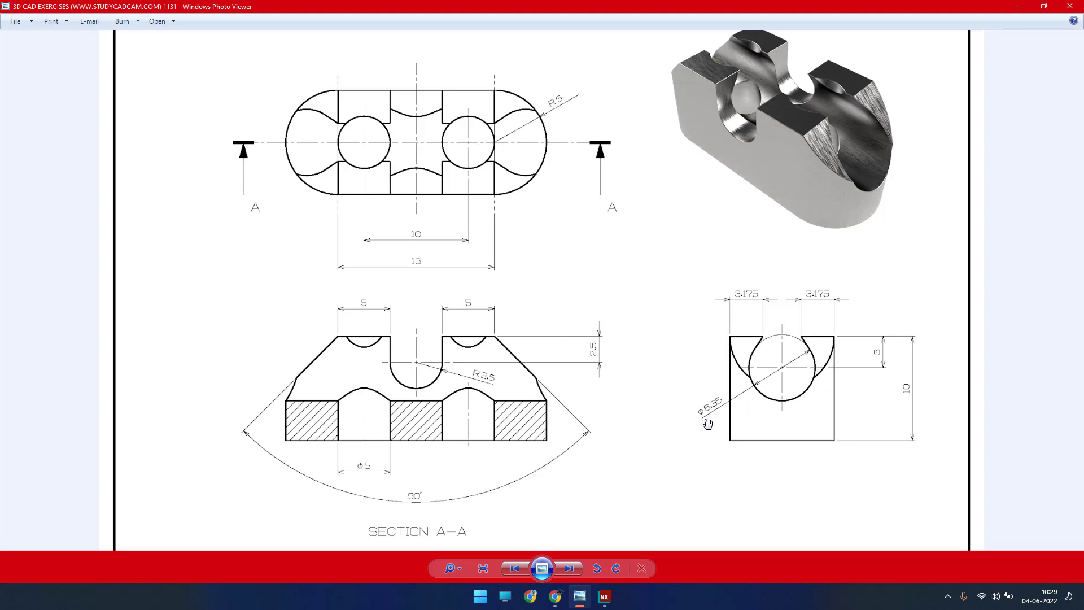
left_click(1018, 8)
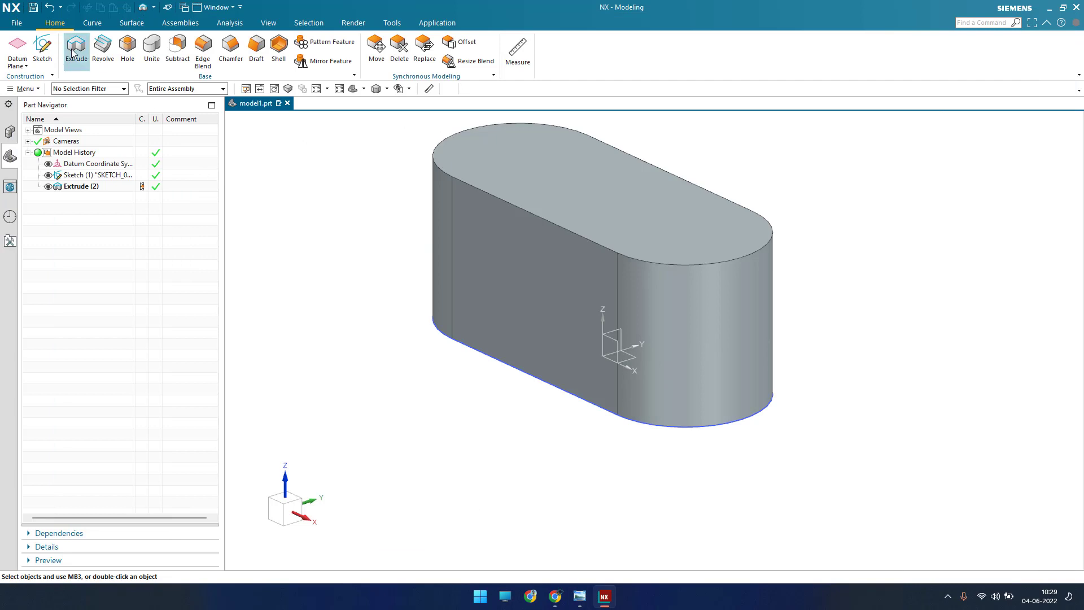
left_click(74, 52)
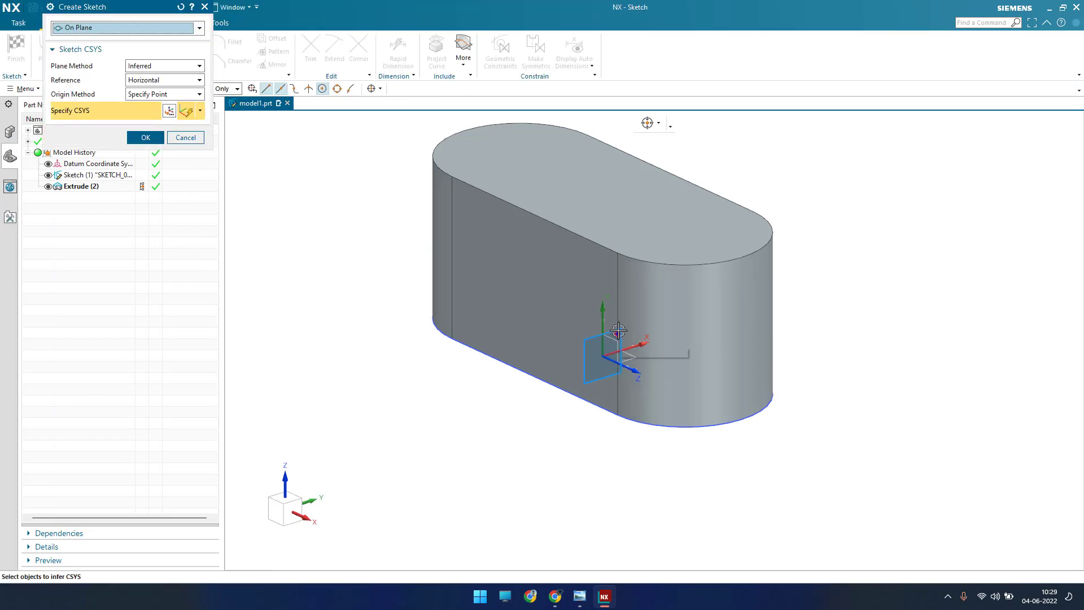
left_click(559, 346)
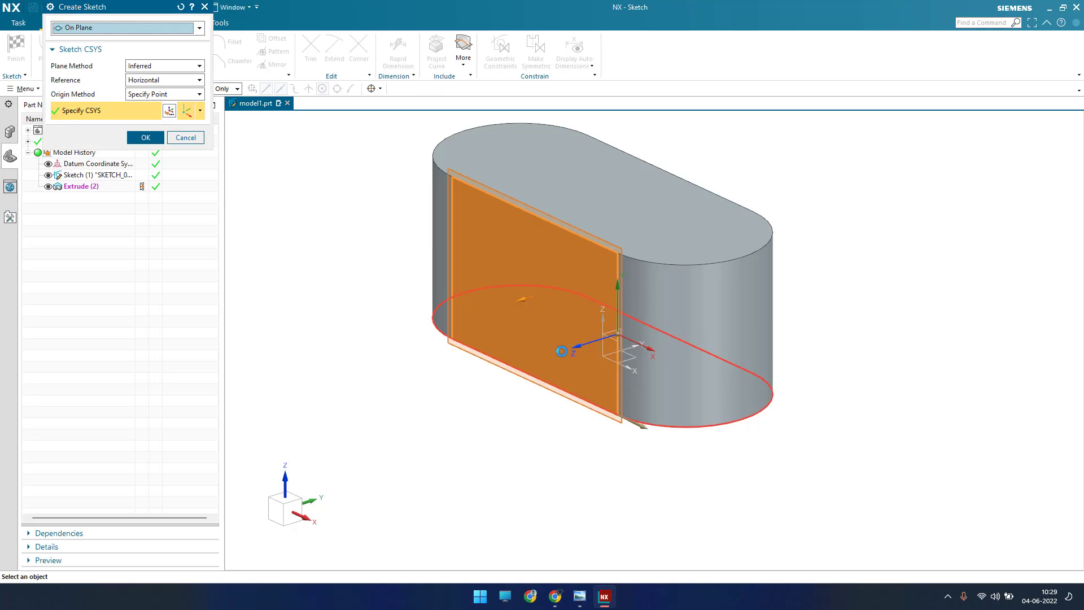
left_click(186, 137)
Step: Create a new sketch on the datum YZ plane, looking along the block's length
left_click(44, 51)
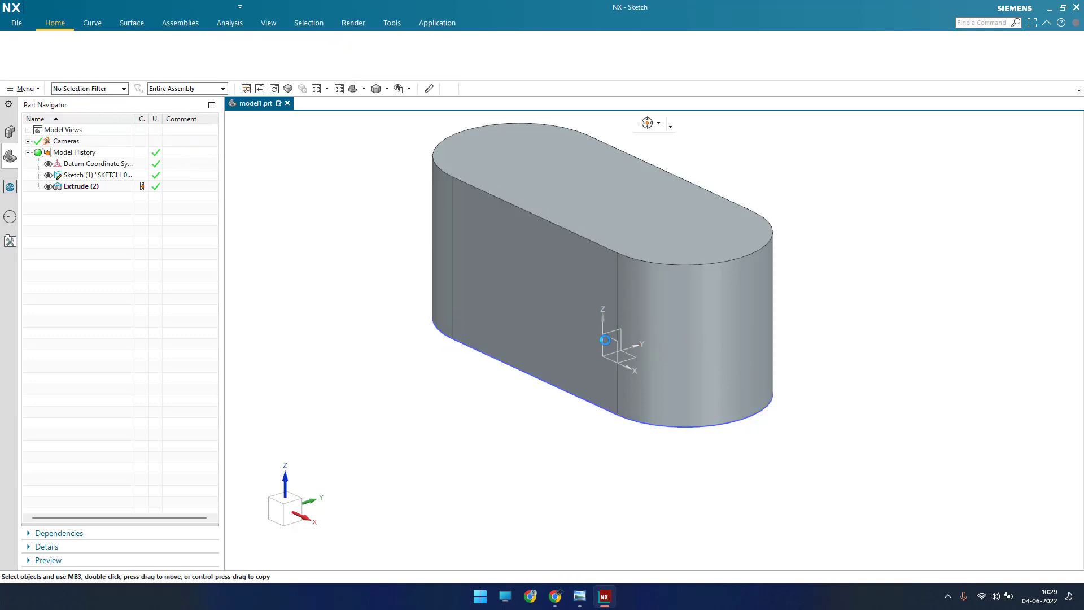
left_click(613, 331)
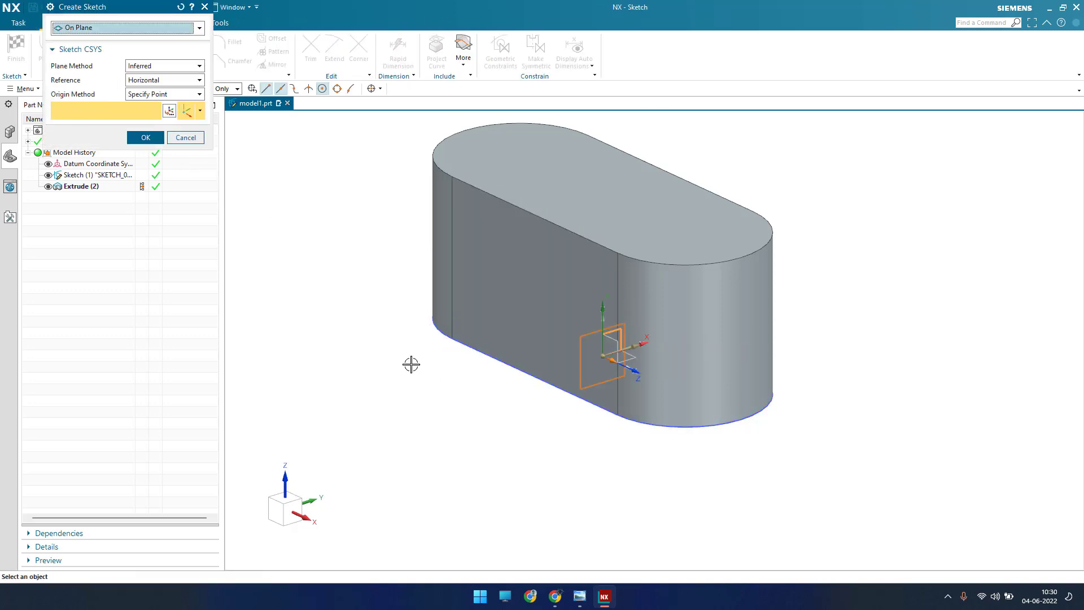
middle_click(411, 363)
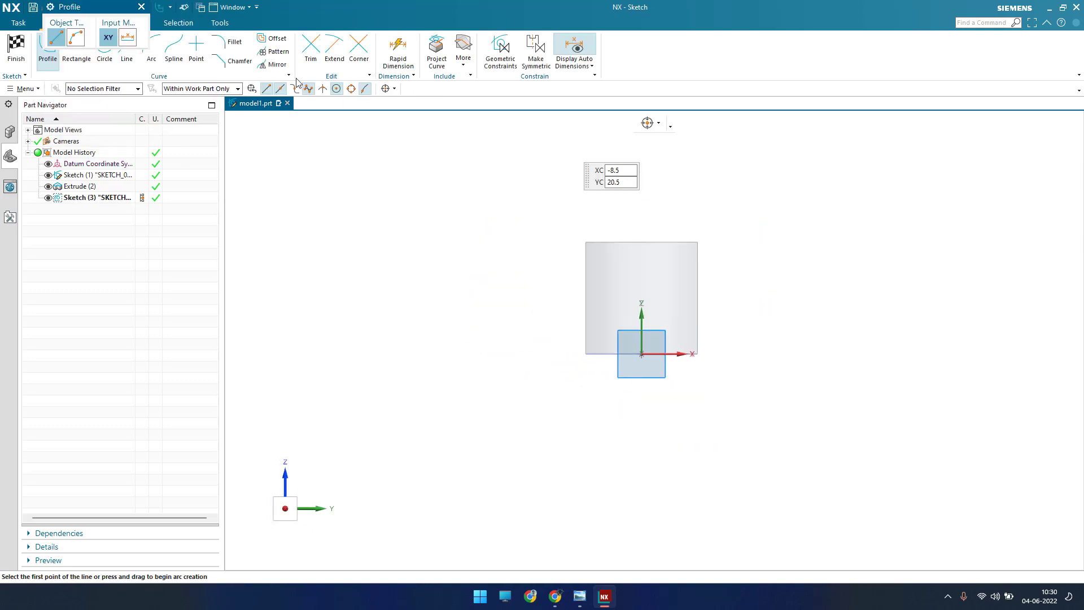
Step: Draw a 6.35 mm diameter circle centered on the vertical axis, about 7 mm above the block's base
left_click(105, 45)
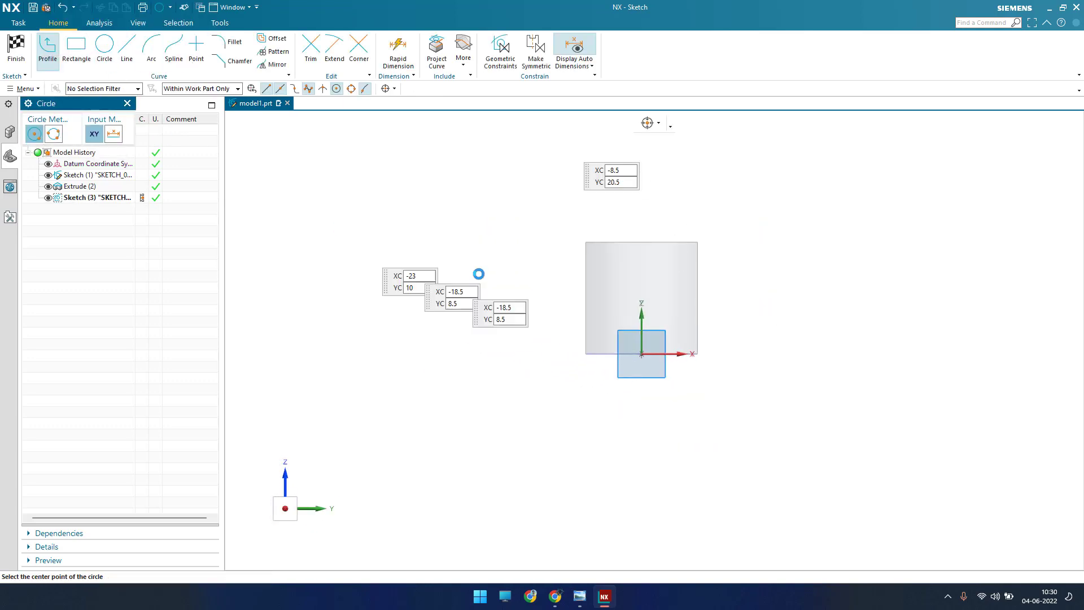
scroll(636, 261, "up", 3)
left_click(633, 287)
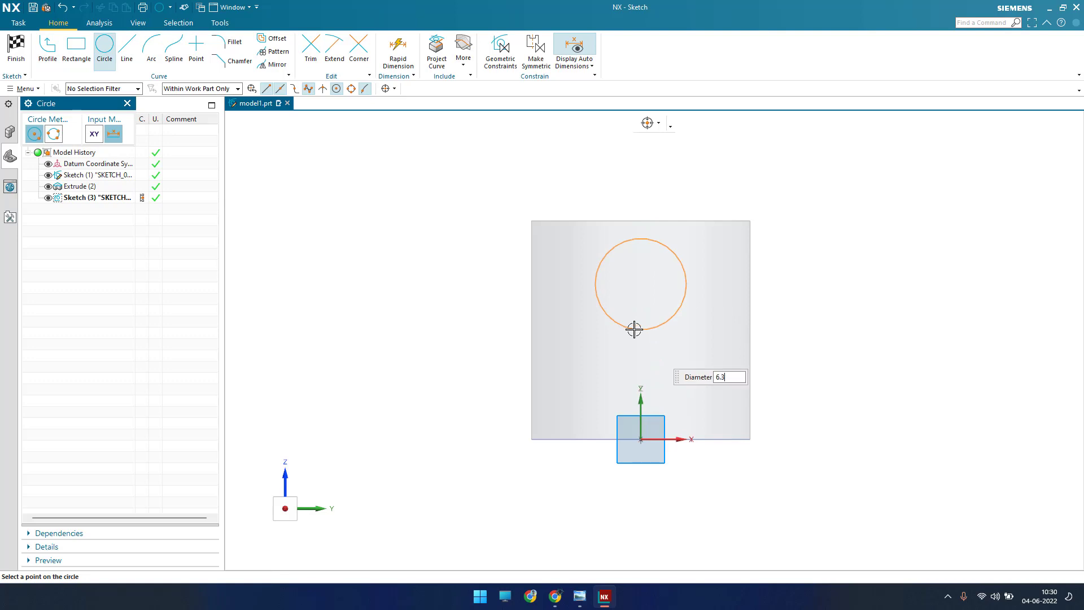
key("Return")
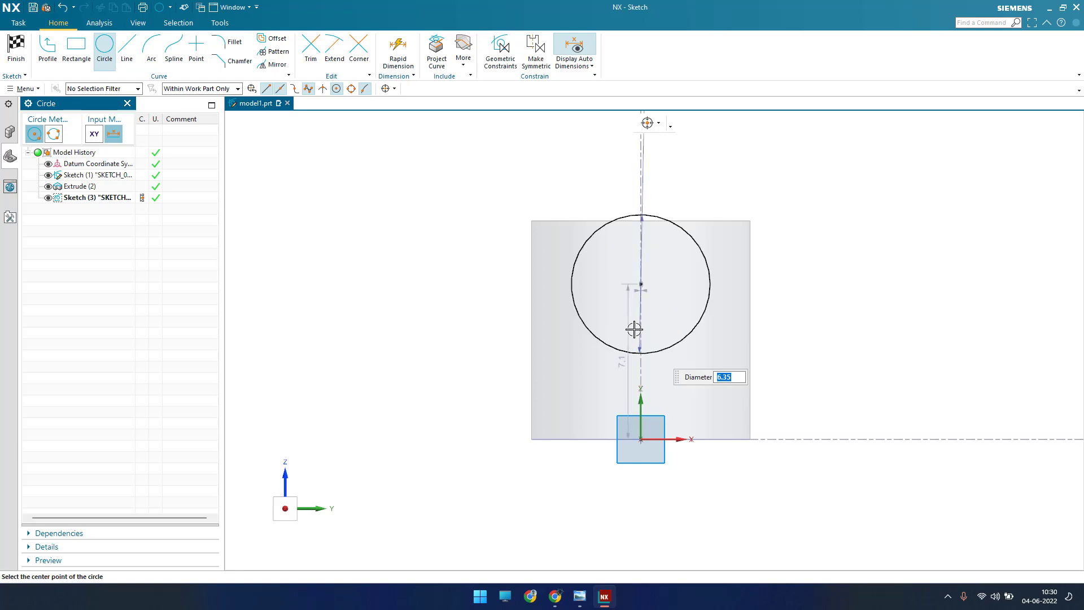
key("Escape")
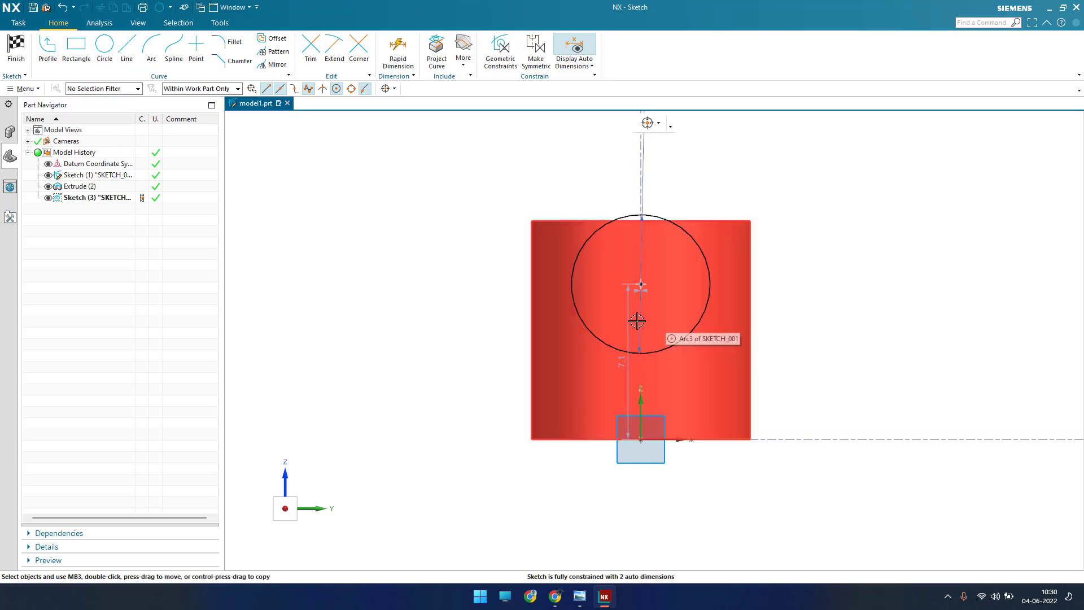
Step: Consult the exercise drawing and dimension the circle's center 3 mm below the block's upper edge
left_click(579, 596)
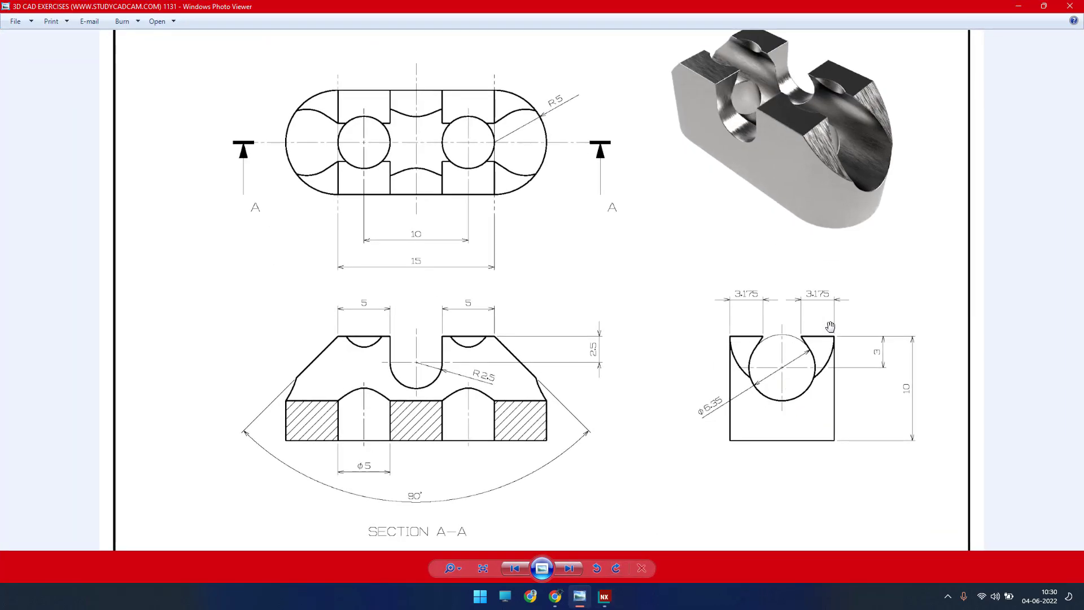
left_click(1029, 6)
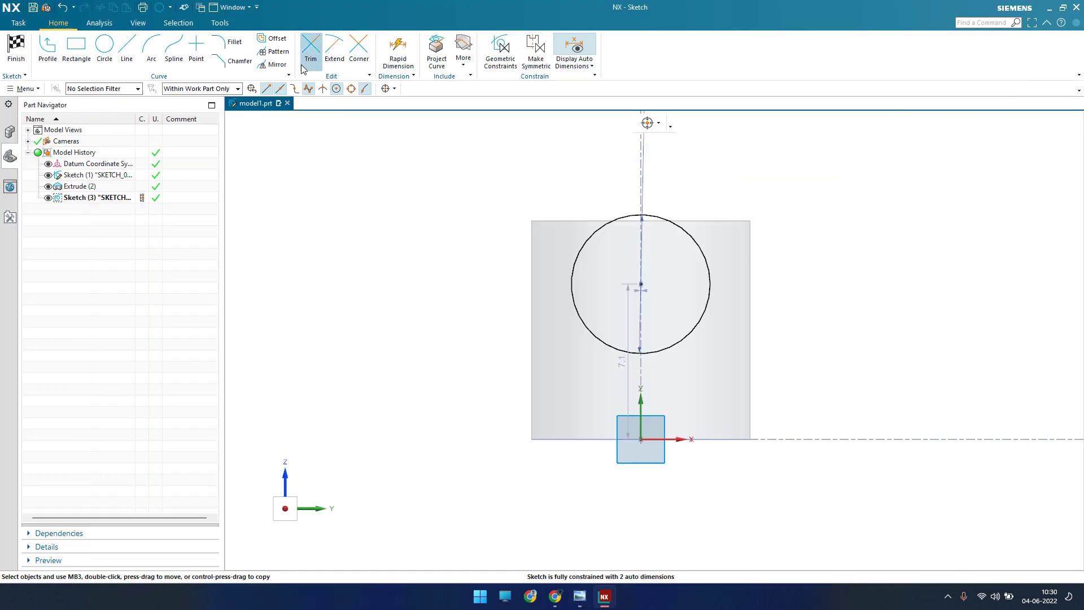
left_click(641, 286)
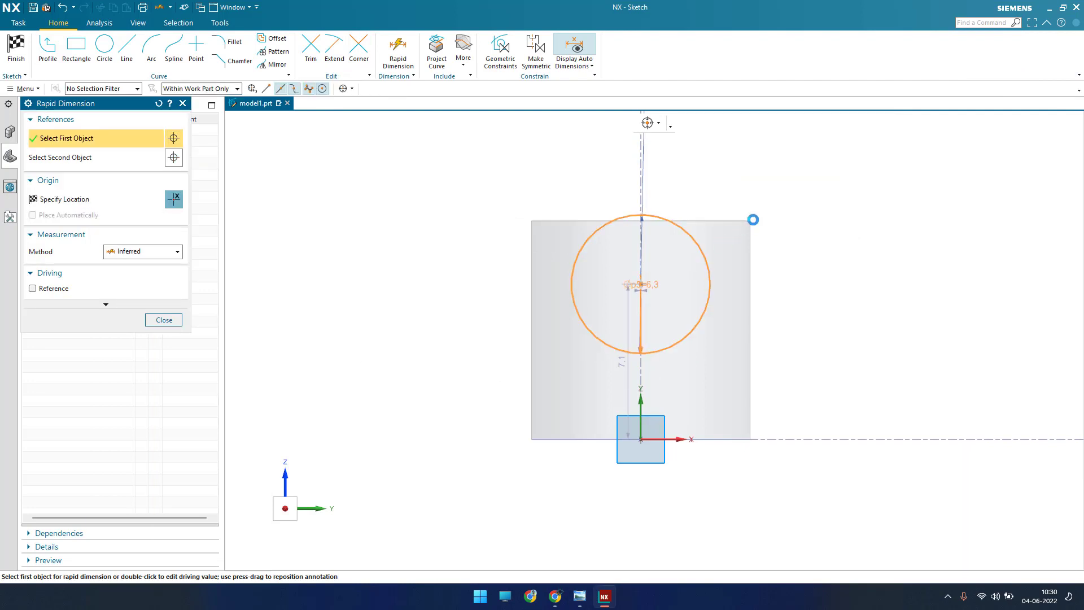
left_click(752, 220)
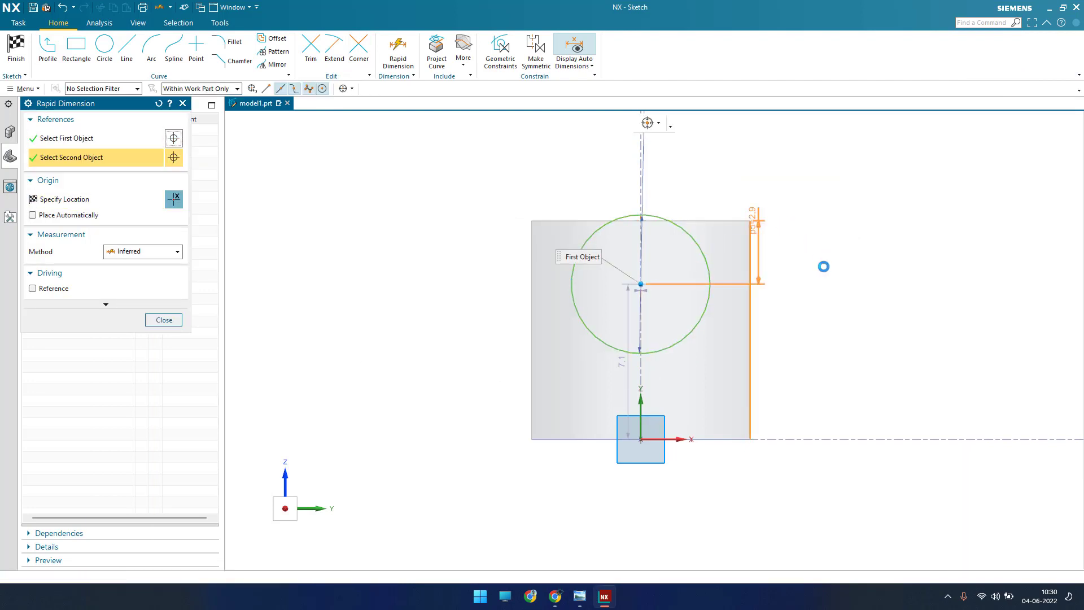
left_click(837, 257)
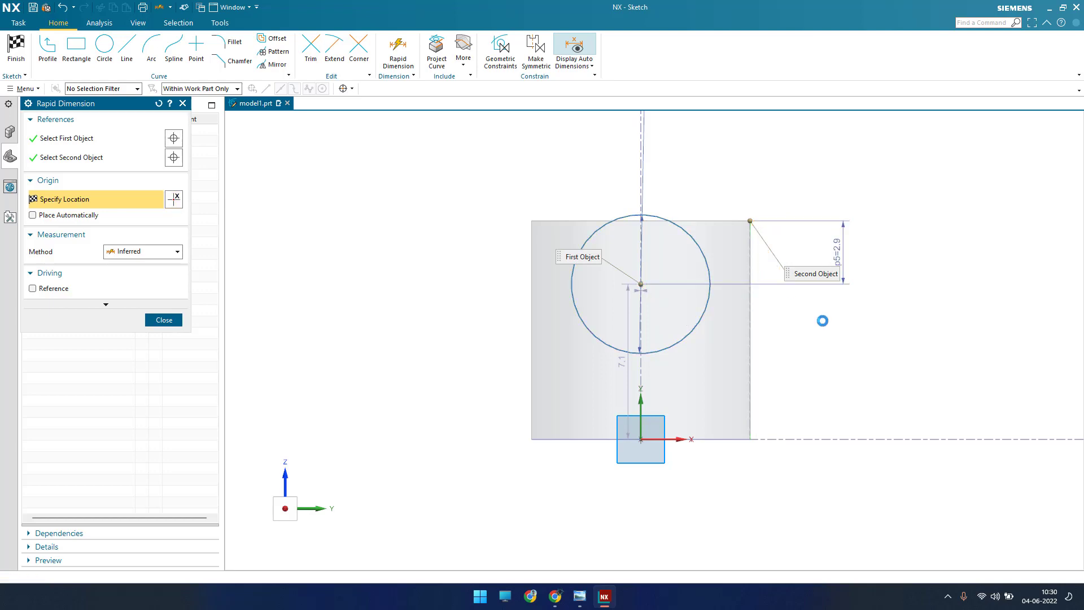
key("Escape")
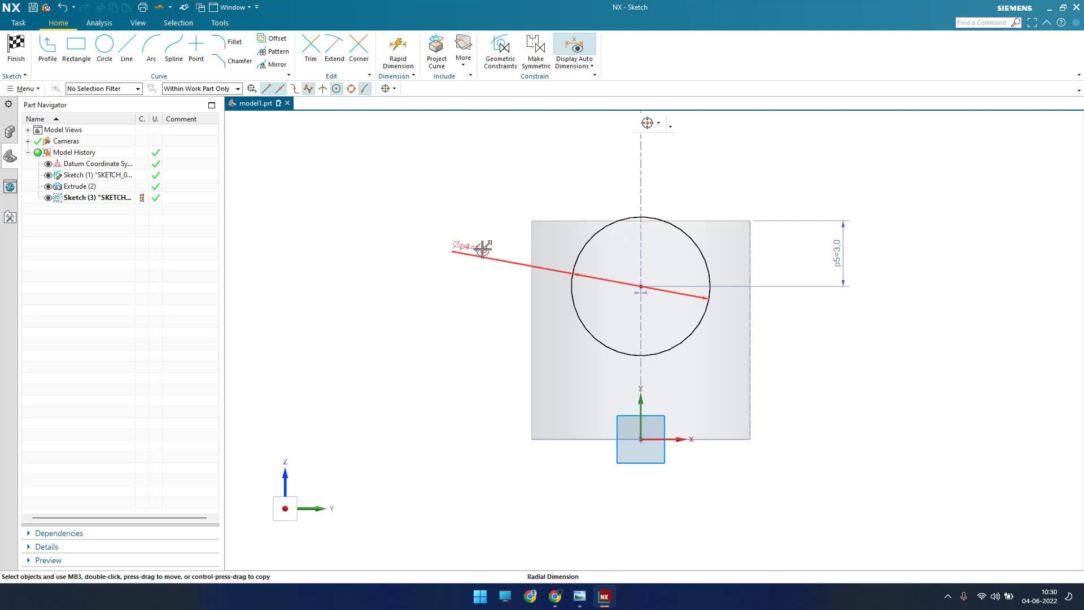
Step: Check the value of the circle's diameter dimension and finish the sketch
double_click(461, 320)
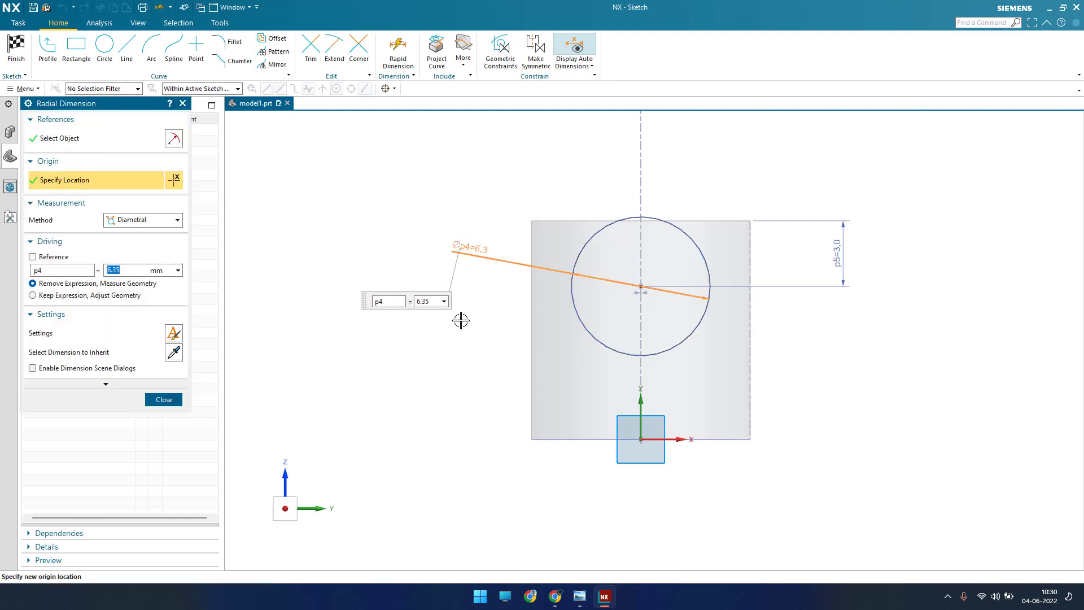
middle_click(461, 320)
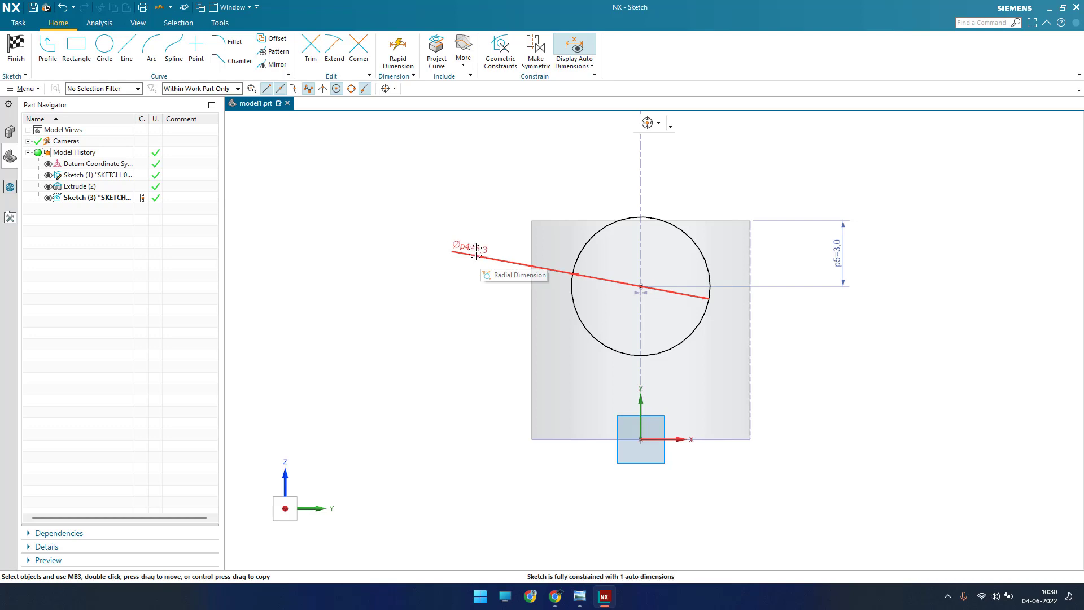
scroll(650, 299, "up", 2)
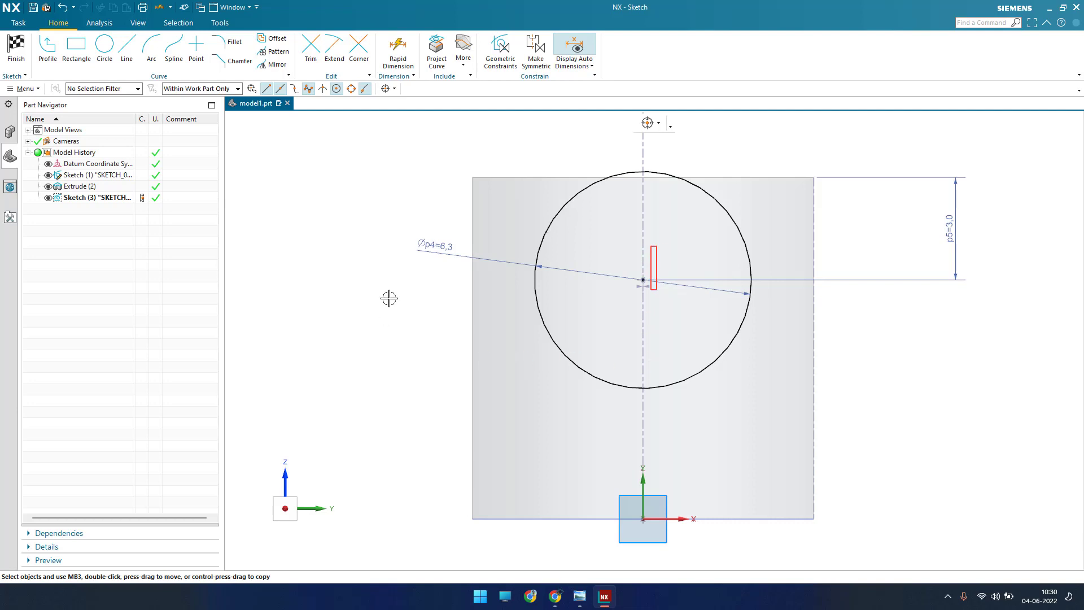
key("ctrl+f")
left_click(16, 51)
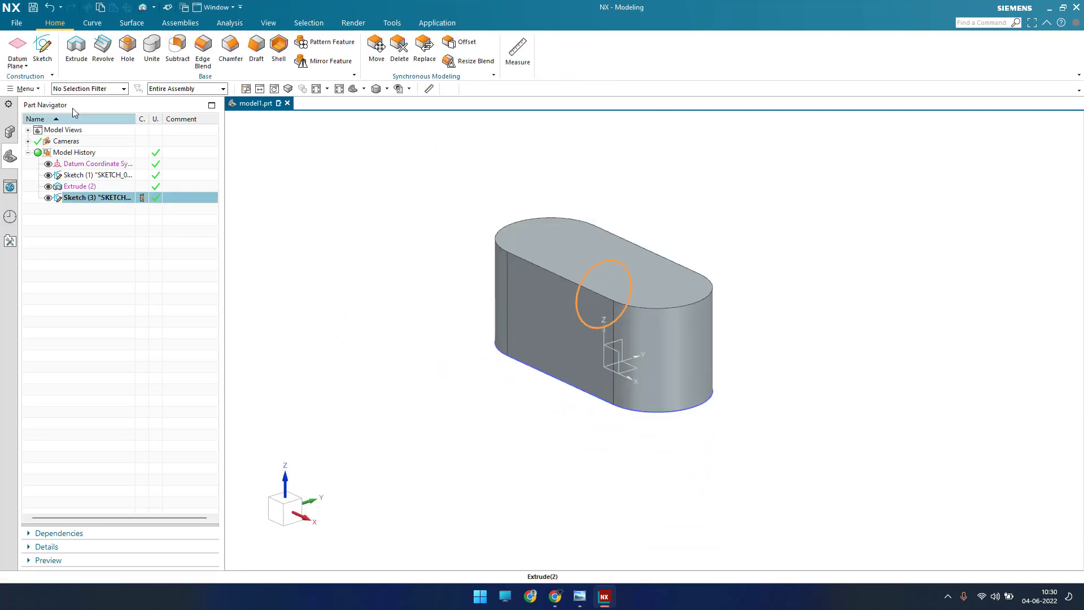
Step: Extrude the circle with a symmetric value of 44 mm, subtracting it through the block's full length
left_click(76, 48)
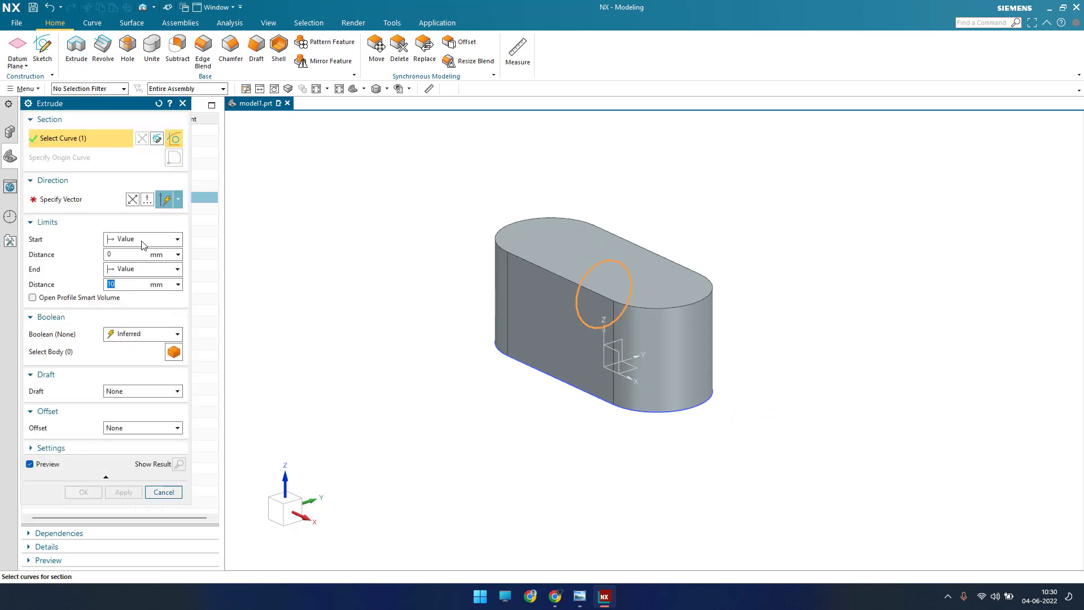
left_click(138, 241)
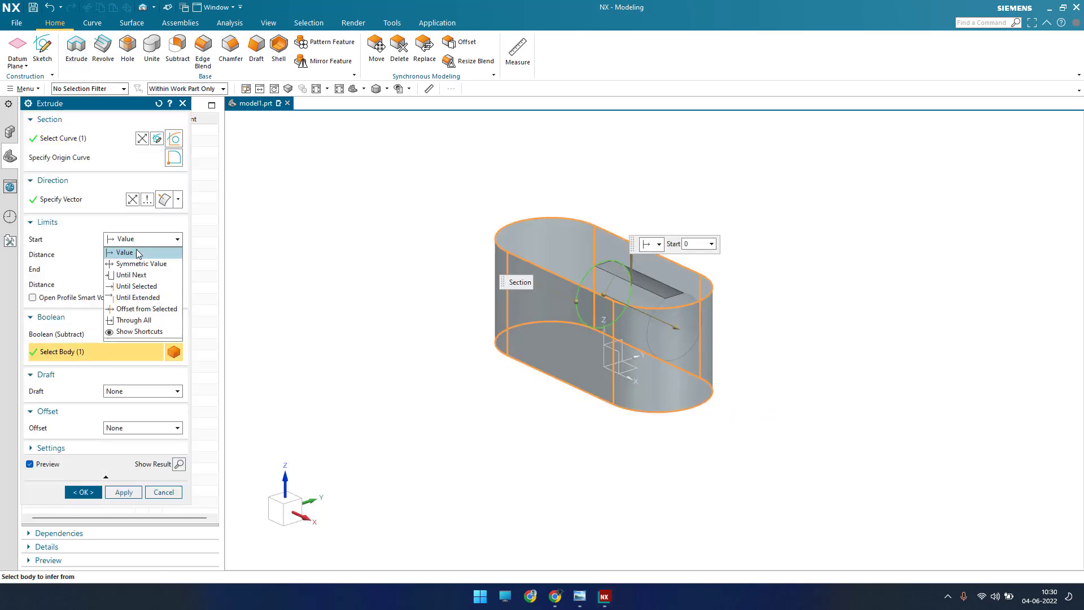
left_click(140, 264)
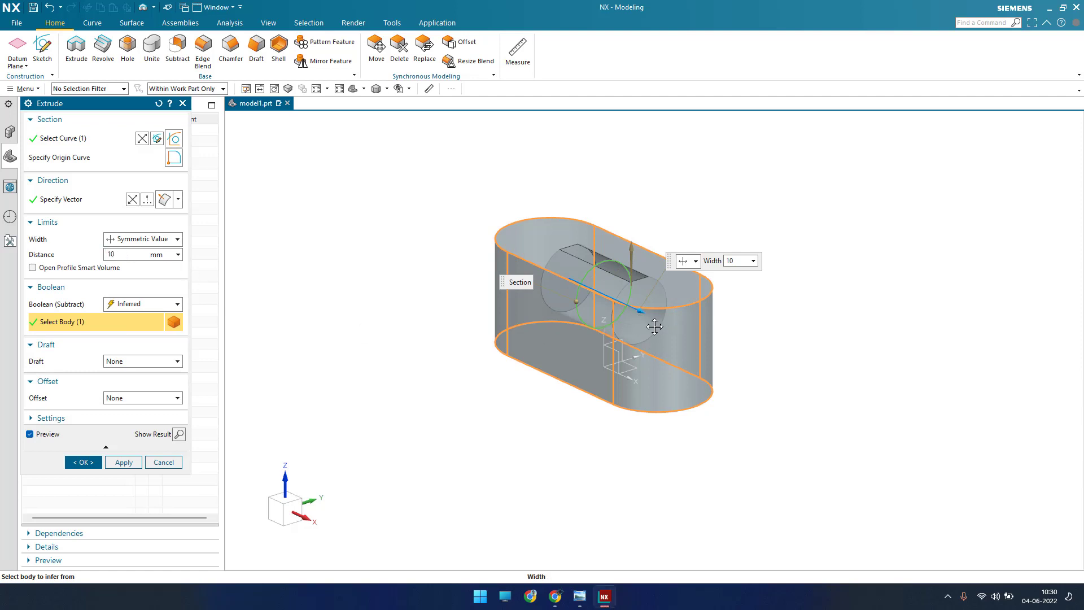
left_click_drag(655, 327, 747, 398)
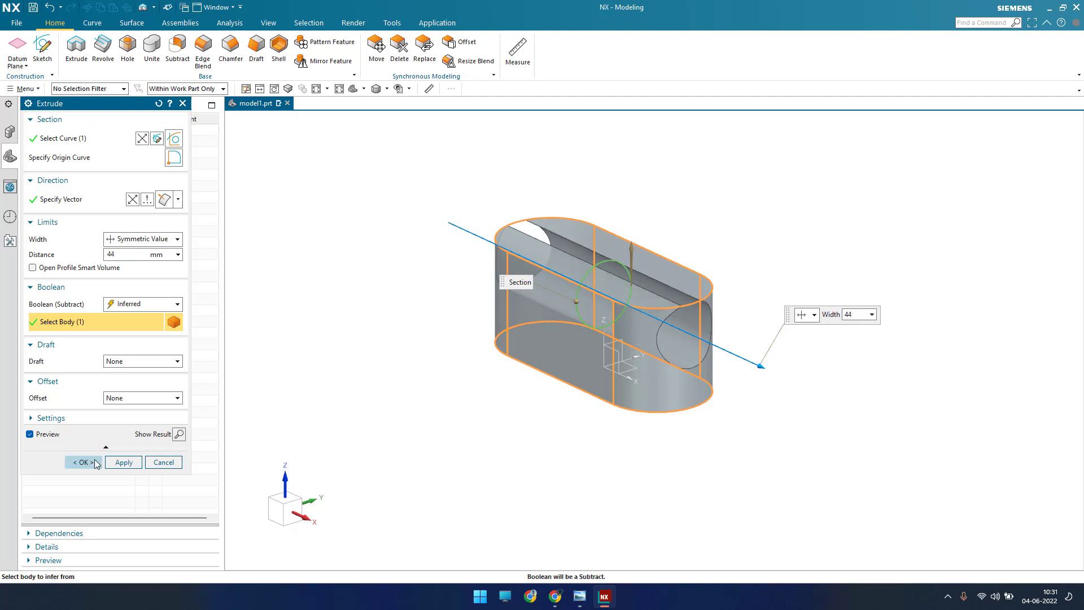
left_click(94, 459)
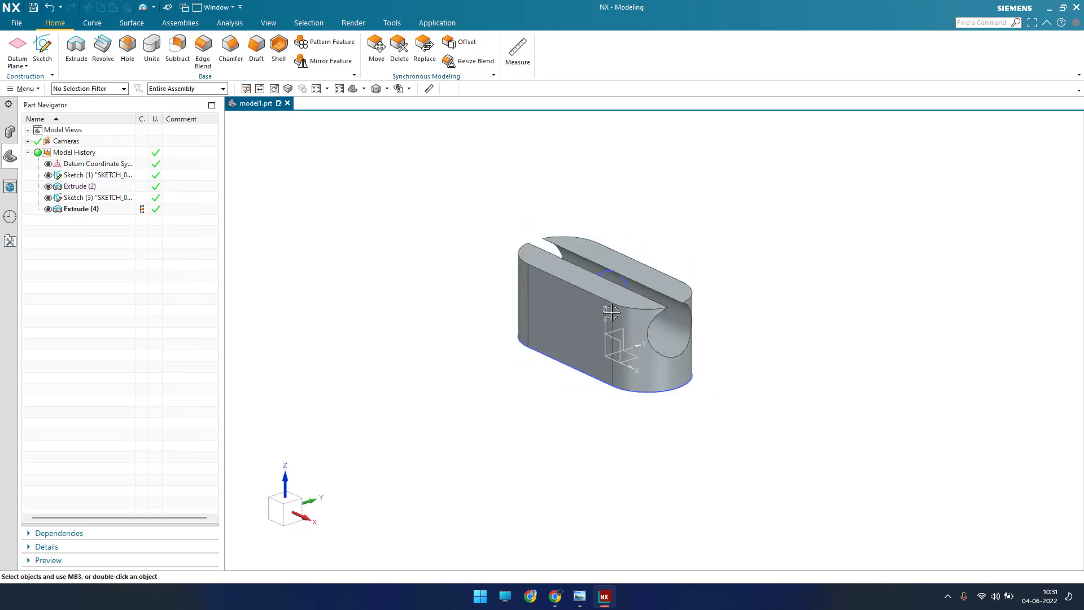
Step: Consult the drawing for the central slot and start an extrude section sketch on the datum XZ plane
middle_click_drag(608, 289, 586, 277)
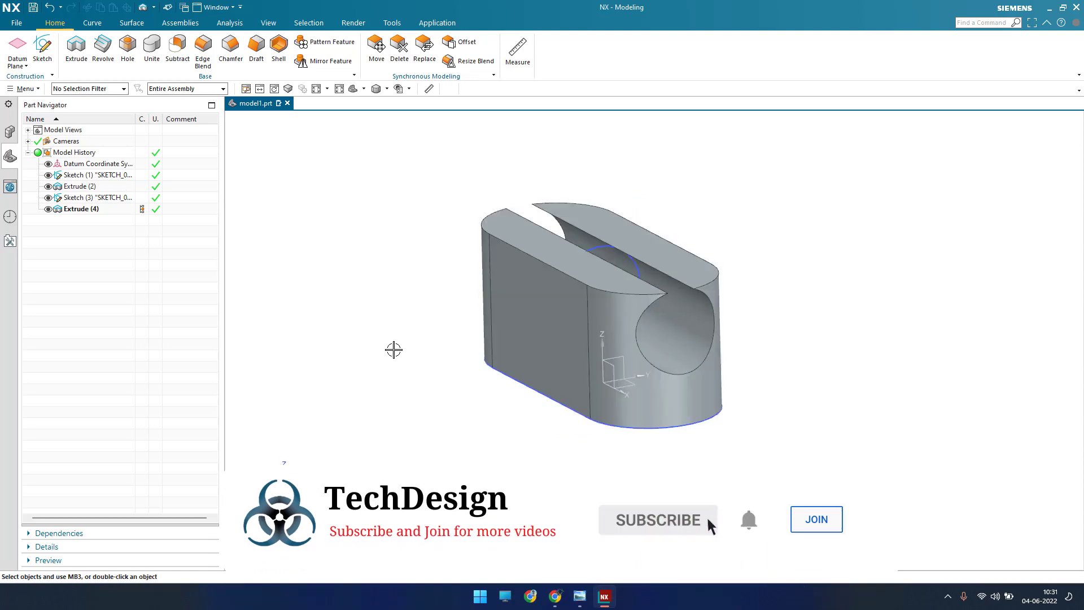
left_click(588, 594)
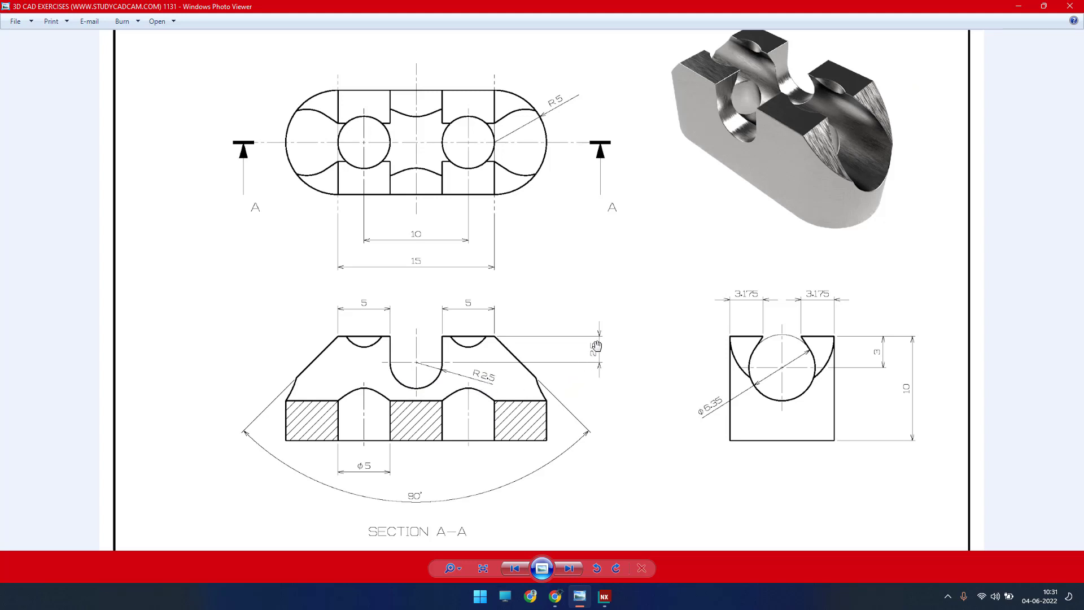
left_click(1014, 7)
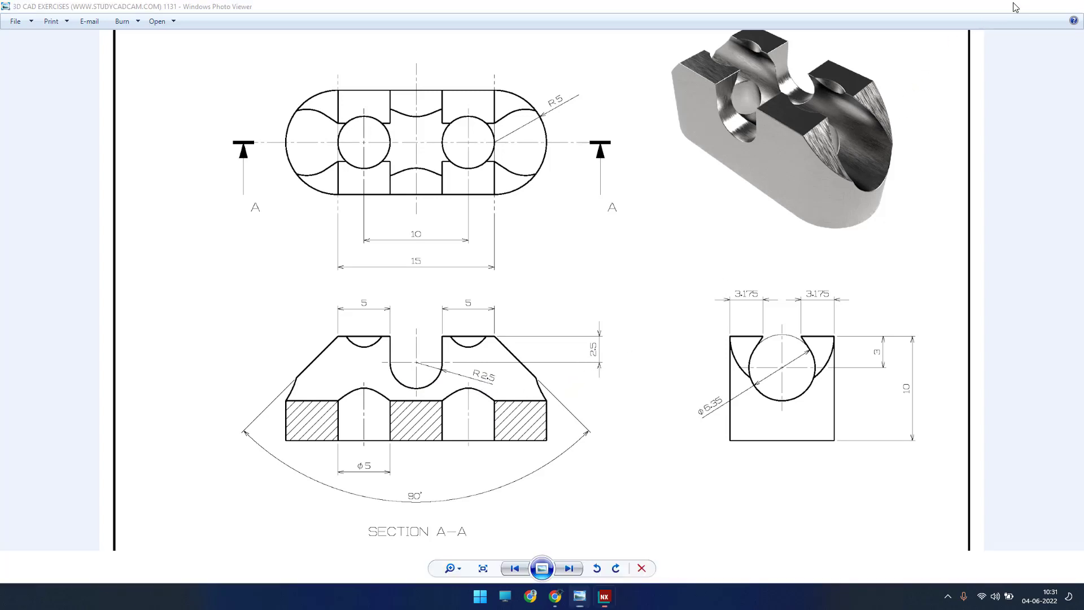
left_click(77, 48)
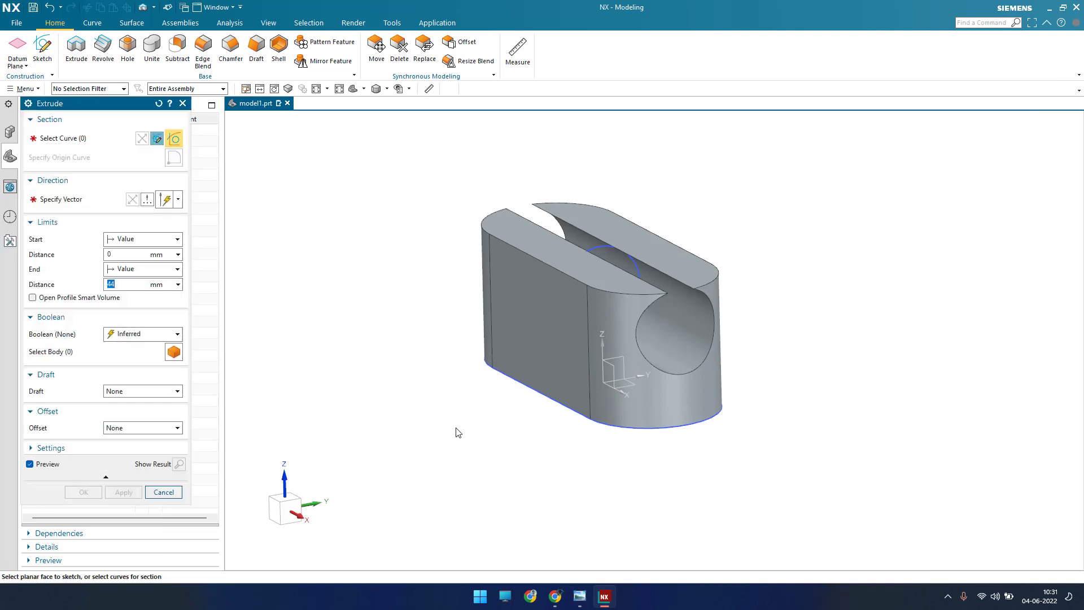
left_click(606, 430)
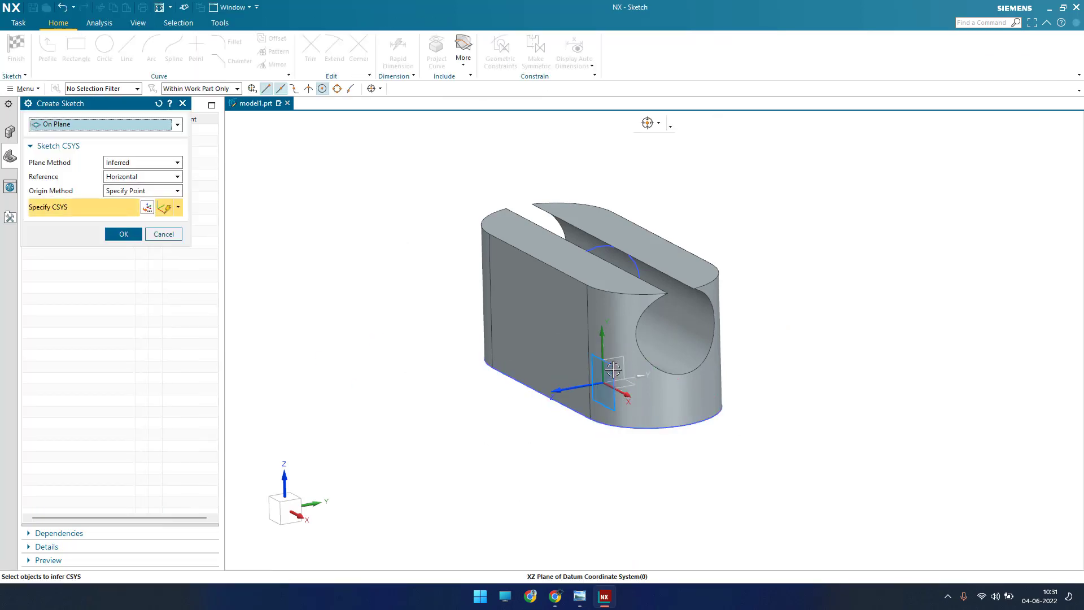
middle_click(564, 438)
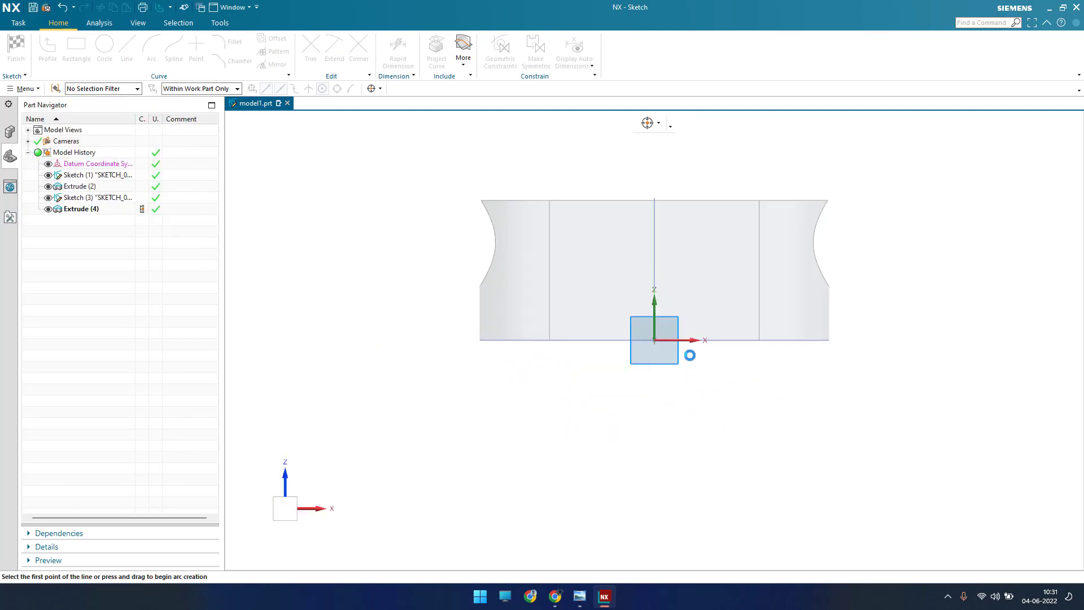
scroll(638, 335, "down", 1)
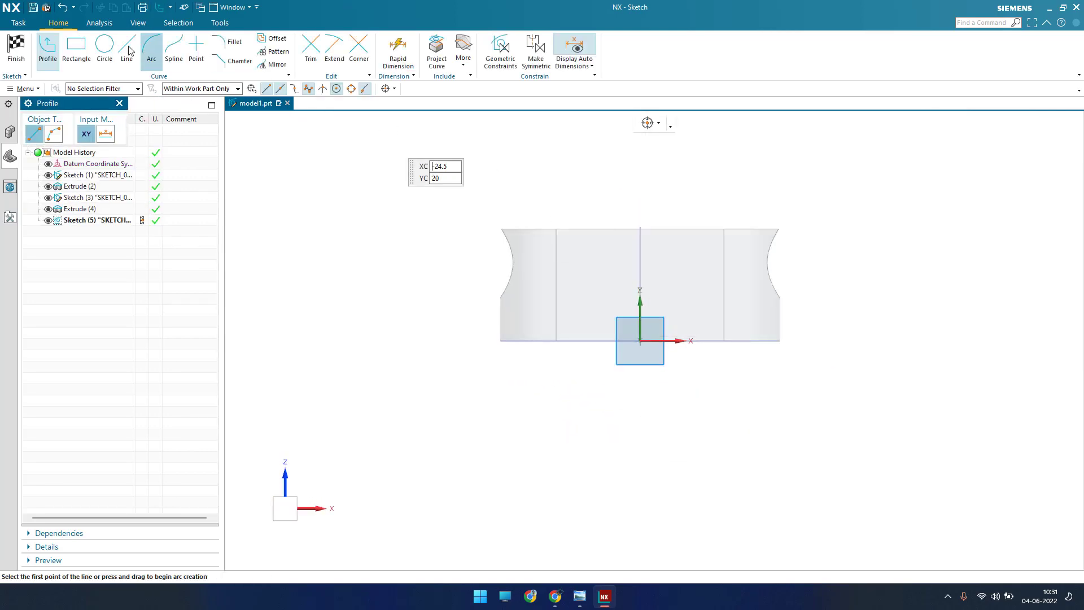
Step: Draw a 2.5 mm diameter circle centered on the vertical axis, about 6.2 mm above the block's base
left_click(105, 52)
scroll(693, 183, "up", 1)
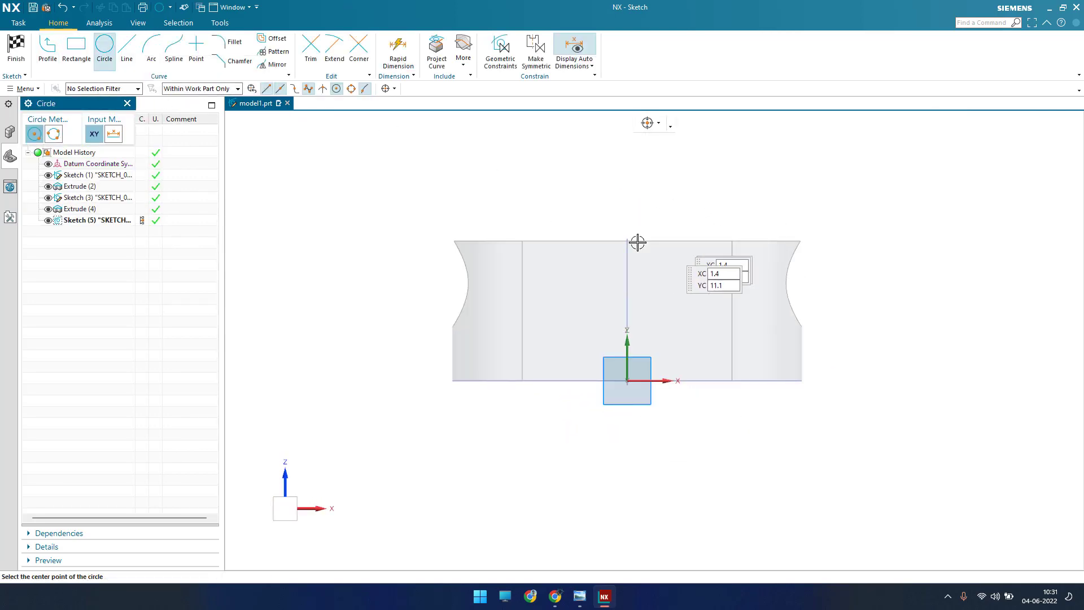
scroll(636, 262, "down", 4)
scroll(646, 260, "up", 3)
scroll(618, 282, "up", 4)
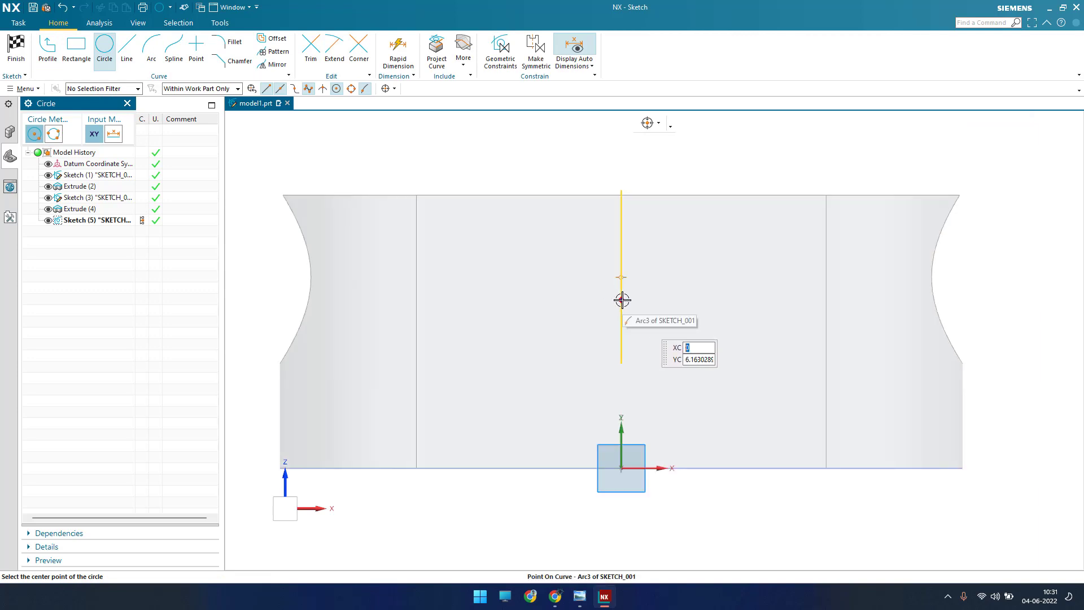
left_click(621, 299)
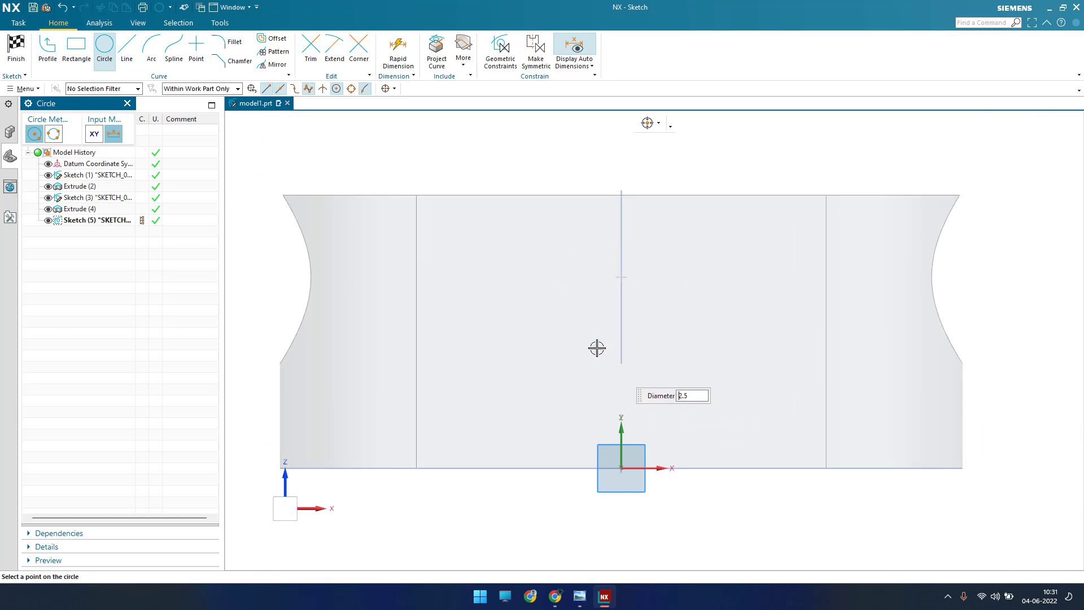
key("Return")
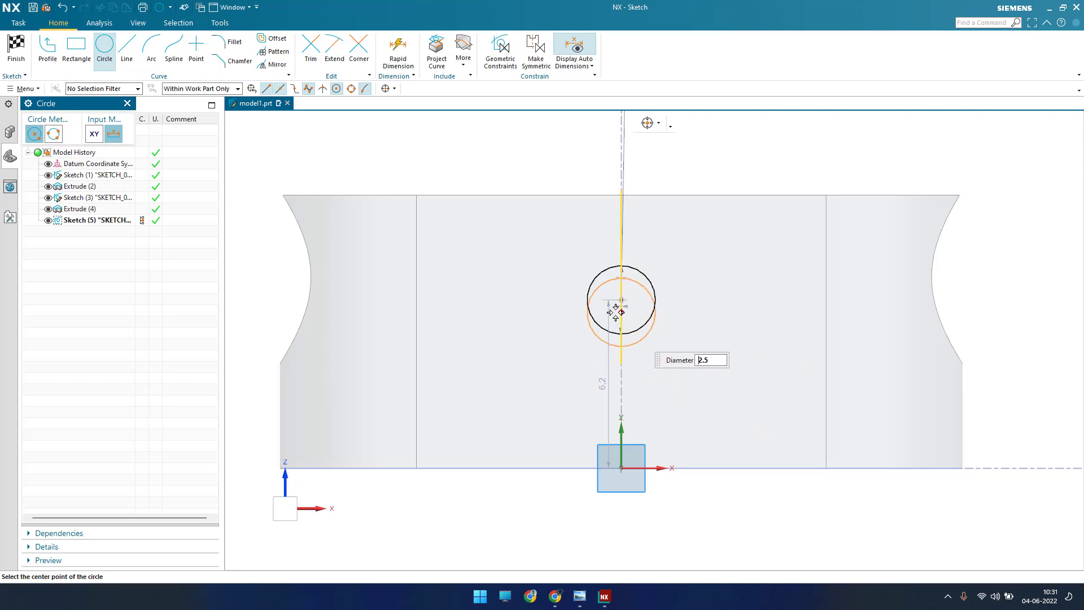
key("Escape")
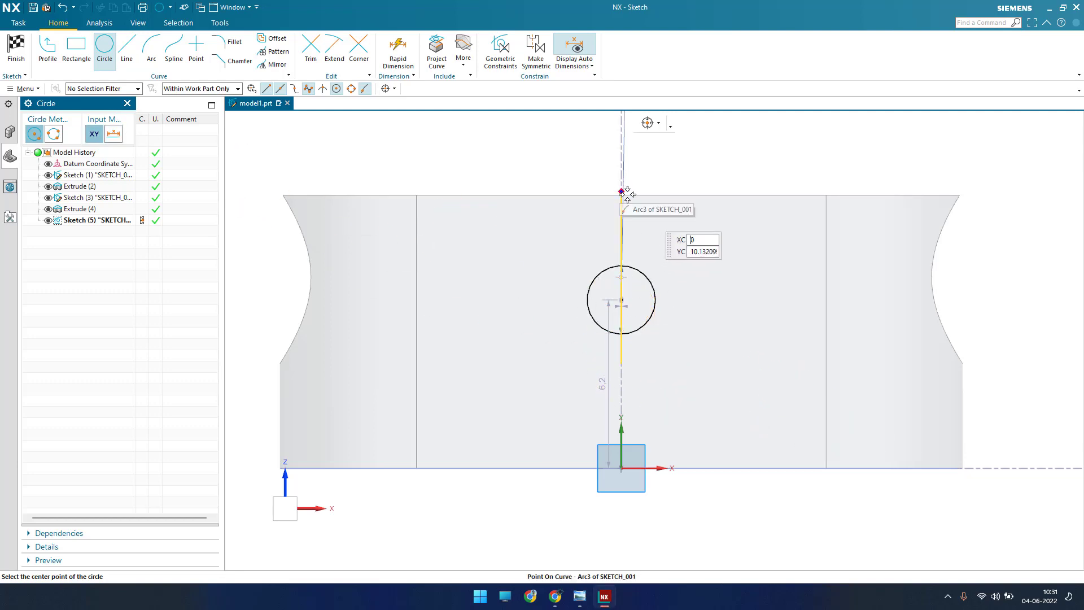
Step: Reposition the diameter dimension beside the circle and set the diameter to 5 mm
scroll(603, 303, "down", 3)
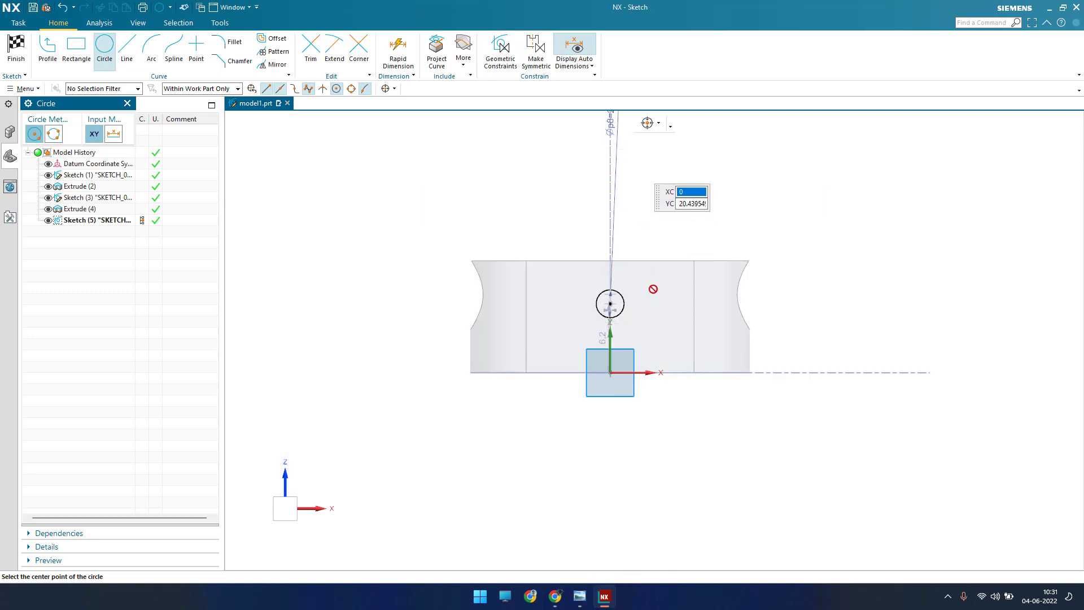
left_click(615, 128)
key("Escape")
key("Escape")
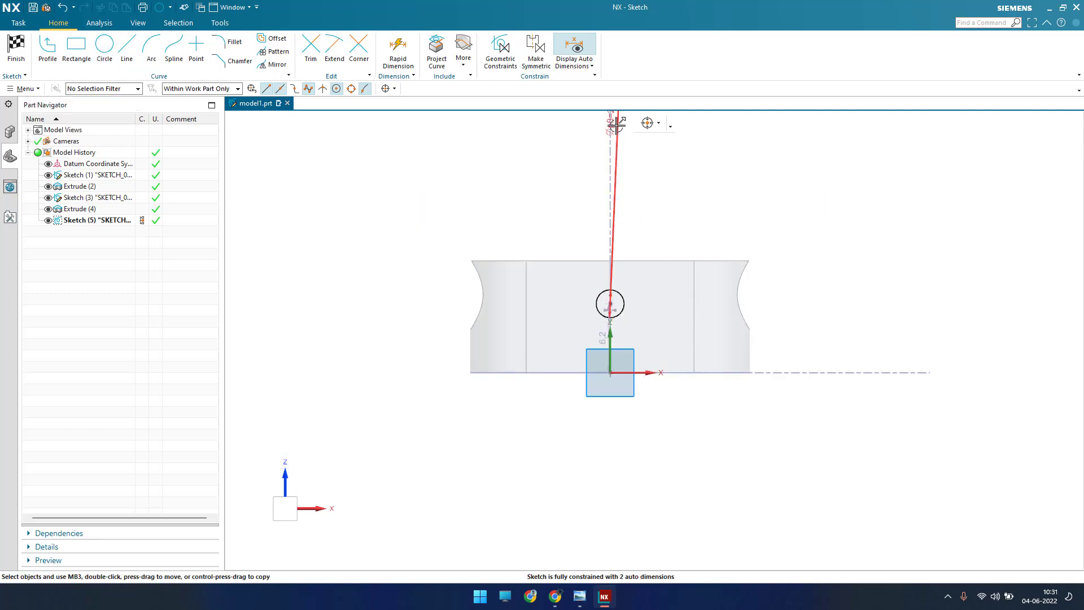
left_click_drag(616, 126, 633, 293)
scroll(633, 293, "up", 4)
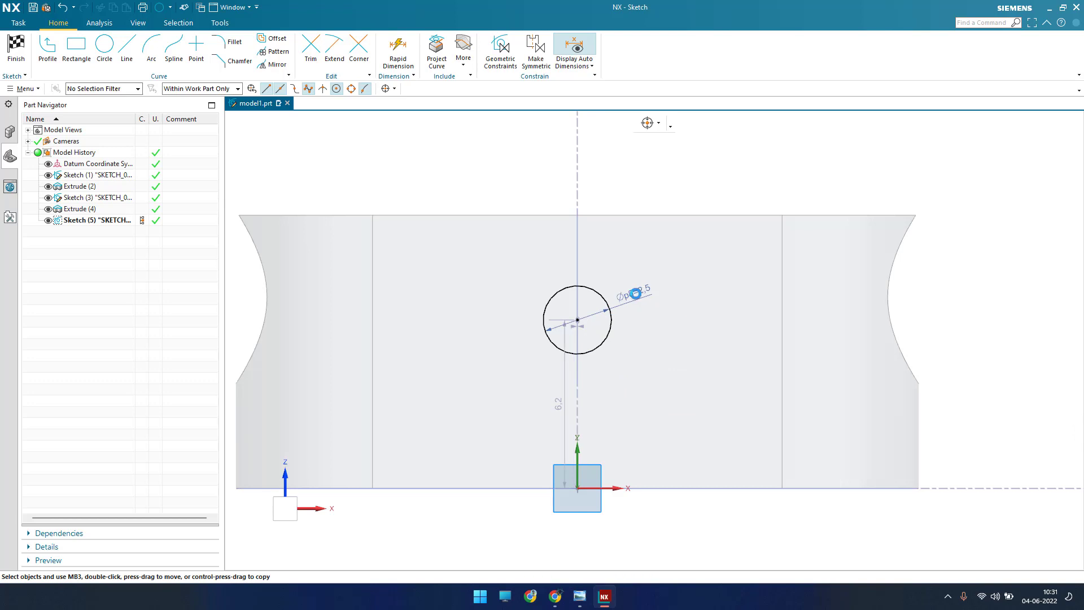
double_click(636, 293)
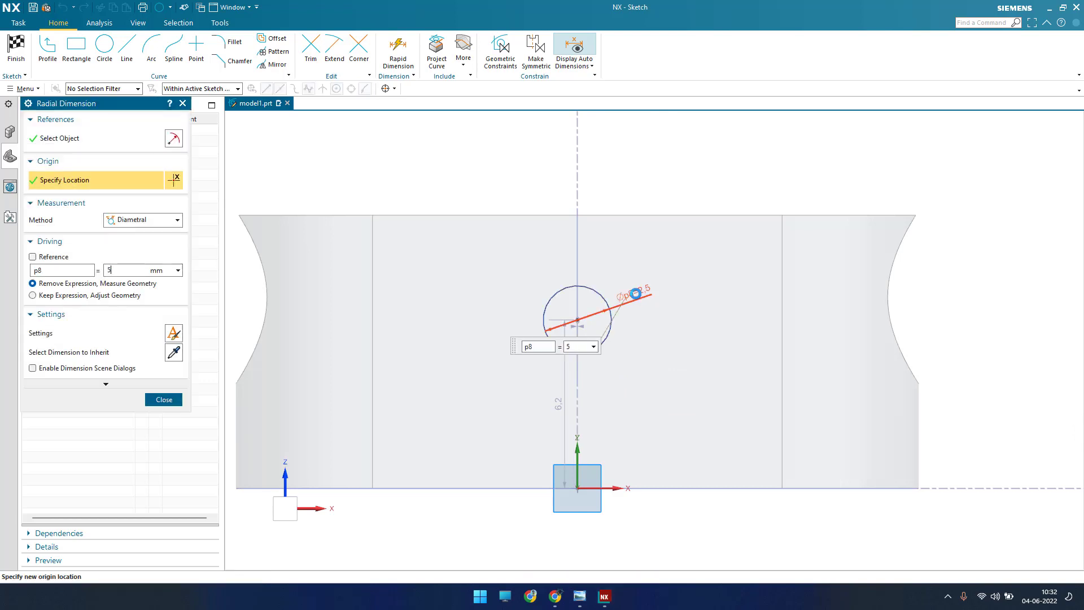
type("5")
key("Return")
key("Escape")
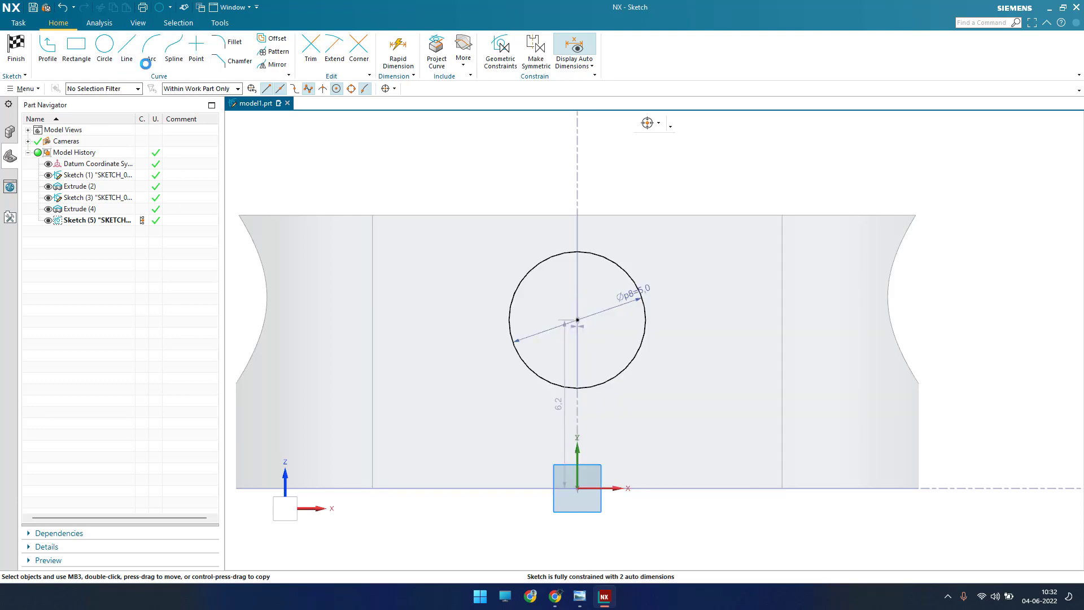
left_click(126, 48)
left_click(511, 320)
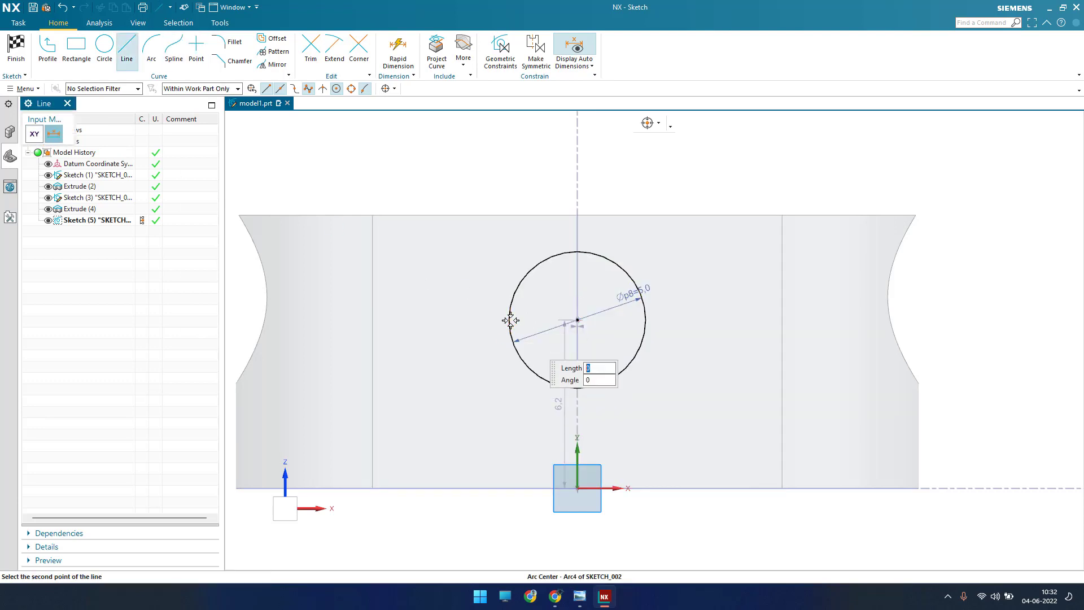
key("Escape")
Step: Draw vertical lines about 5.6 mm long upward from the left and right quadrant points of the circle, ending above the block
left_click(127, 52)
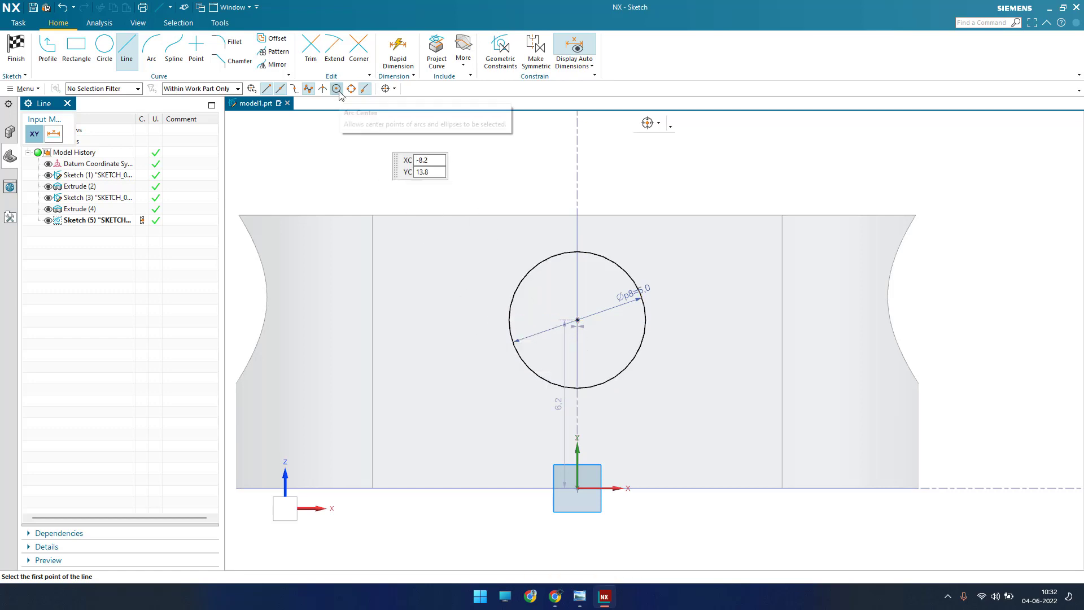
left_click(509, 320)
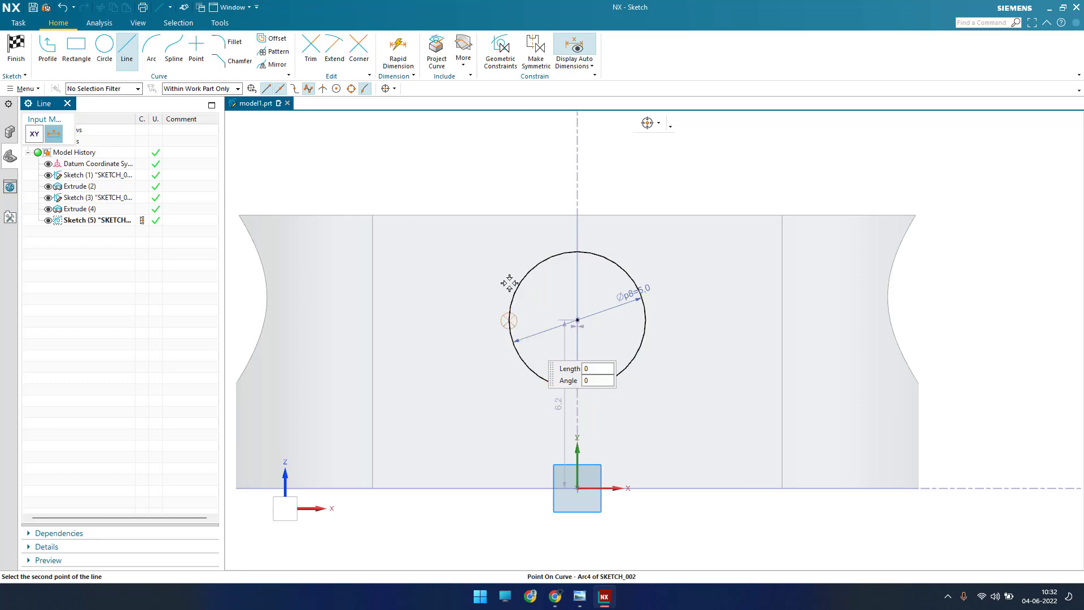
left_click(506, 168)
left_click(645, 320)
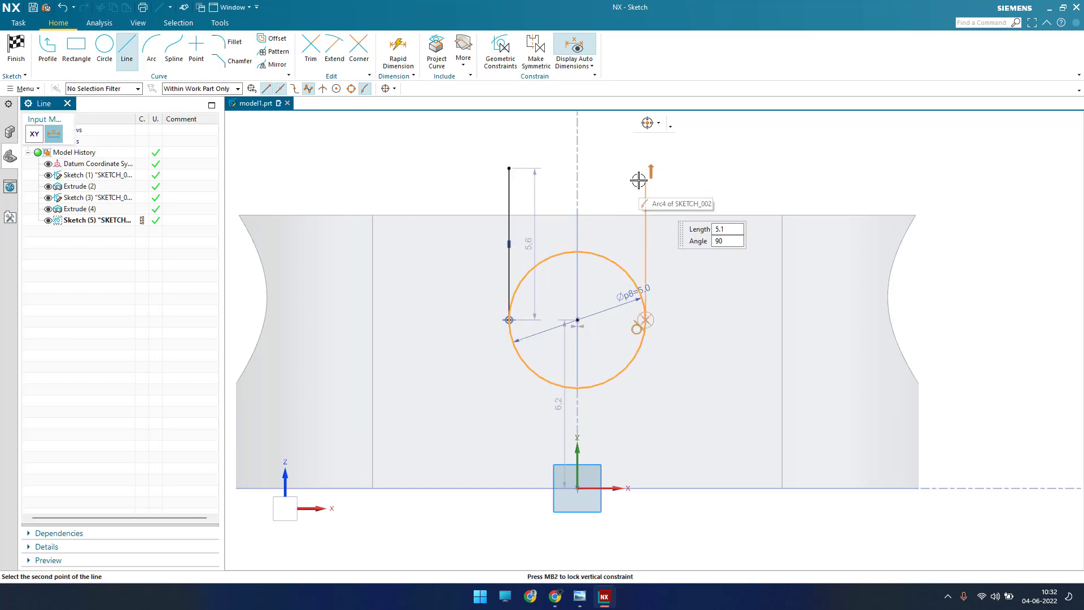
left_click(644, 170)
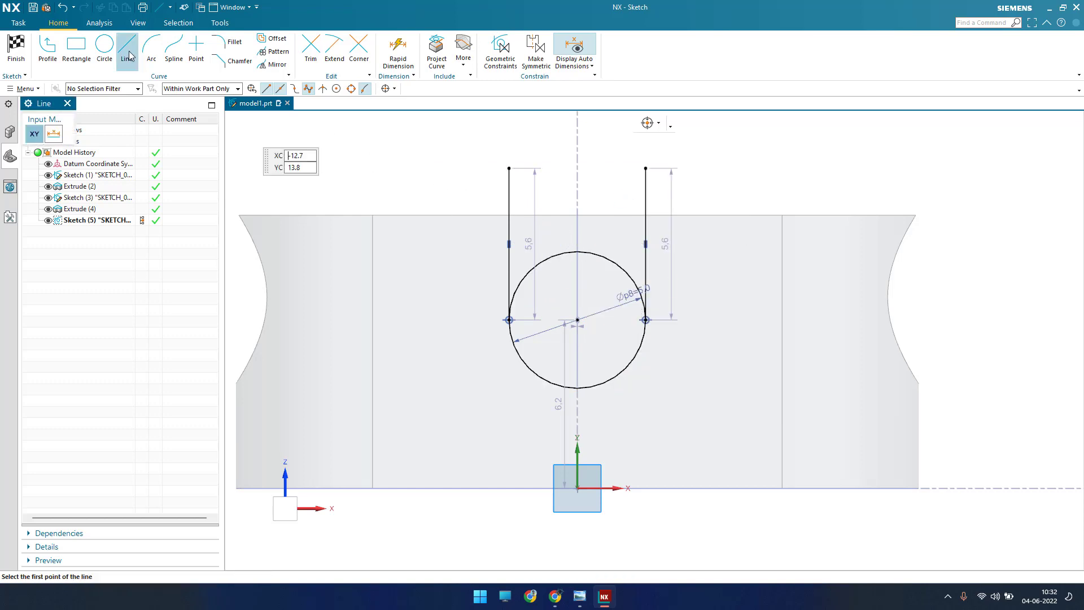
Step: Connect the upper ends of the vertical lines with a horizontal line and trim its overhang beyond the right vertical line
left_click(509, 168)
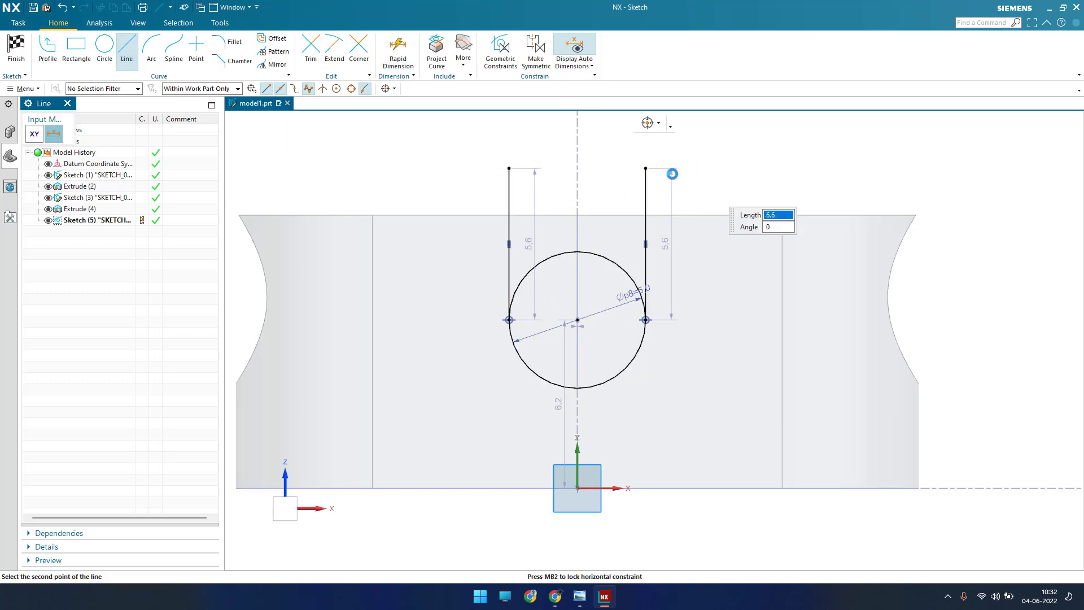
left_click(672, 174)
key("Escape")
scroll(647, 168, "up", 5)
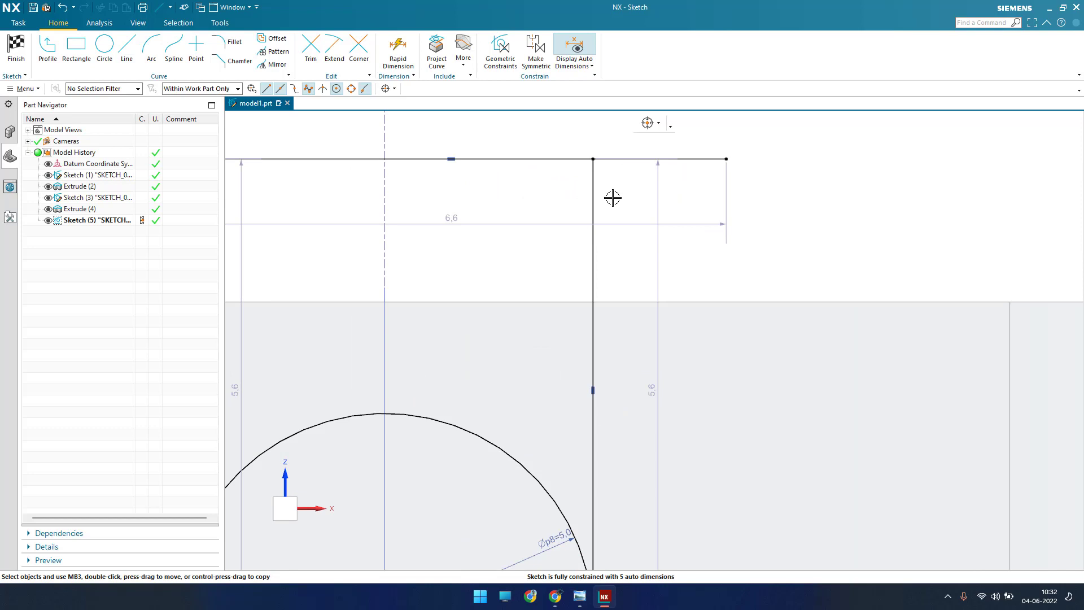
key("t")
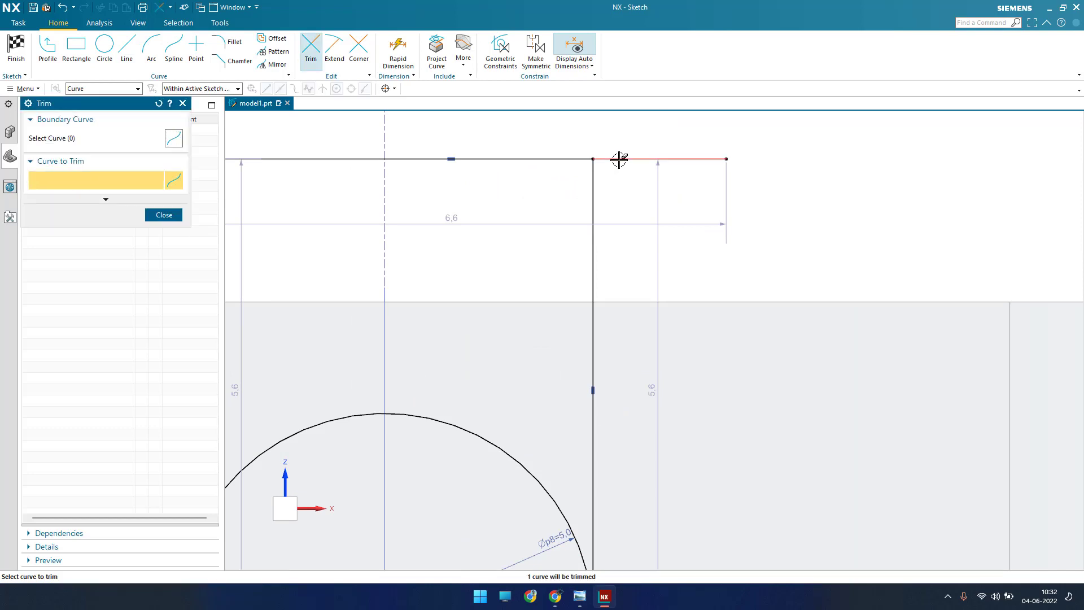
left_click(620, 159)
key("Escape")
scroll(599, 237, "down", 4)
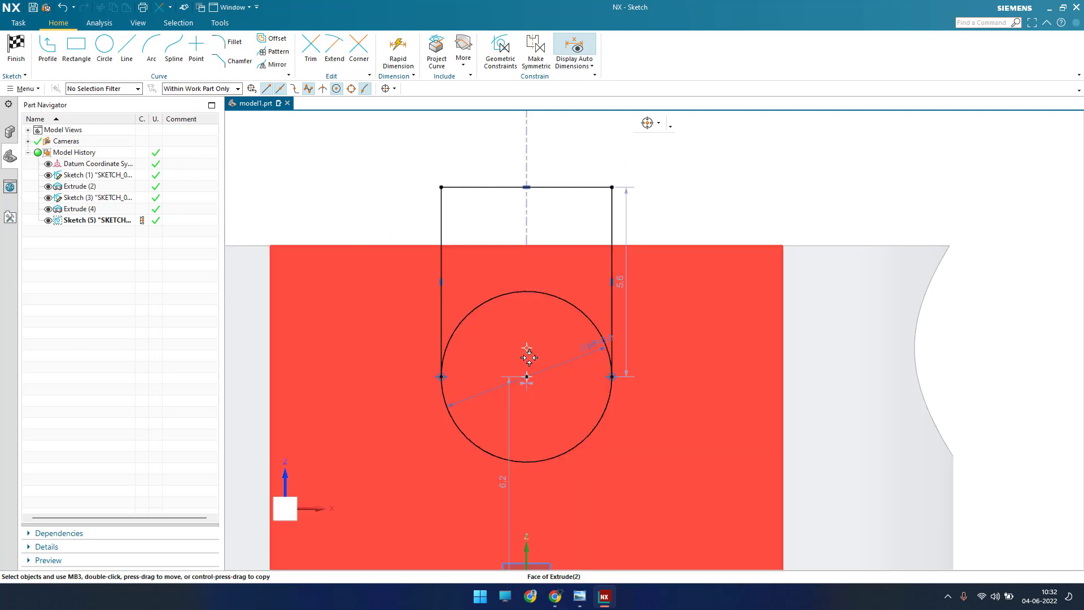
Step: Dimension the circle's center 2.5 mm below the block's top edge, reposition the side line's dimension clear of the profile, and finish the sketch
key("d")
left_click(527, 377)
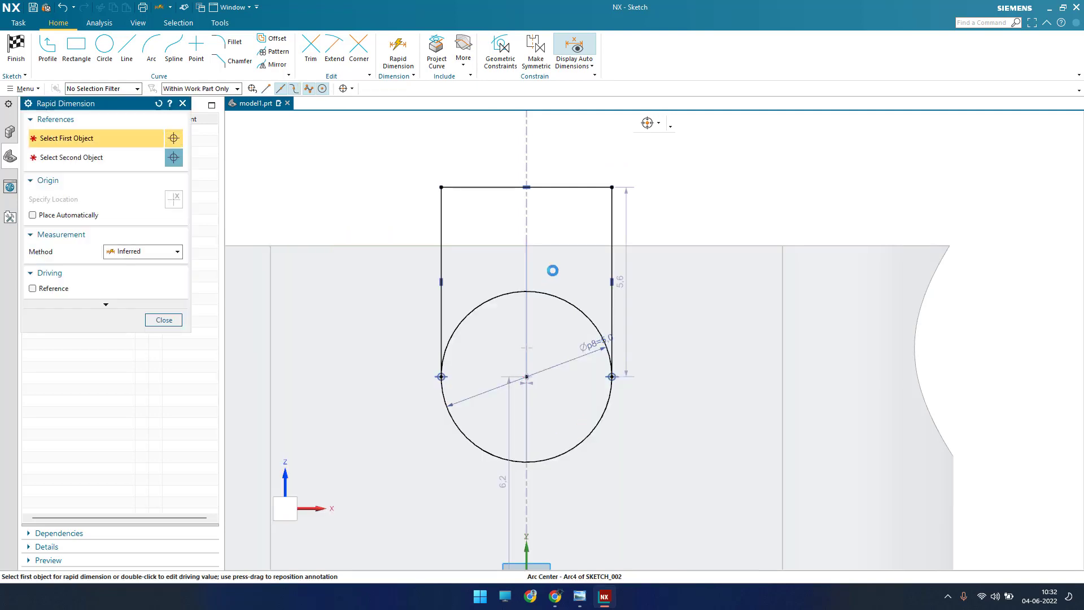
left_click(556, 247)
left_click(527, 377)
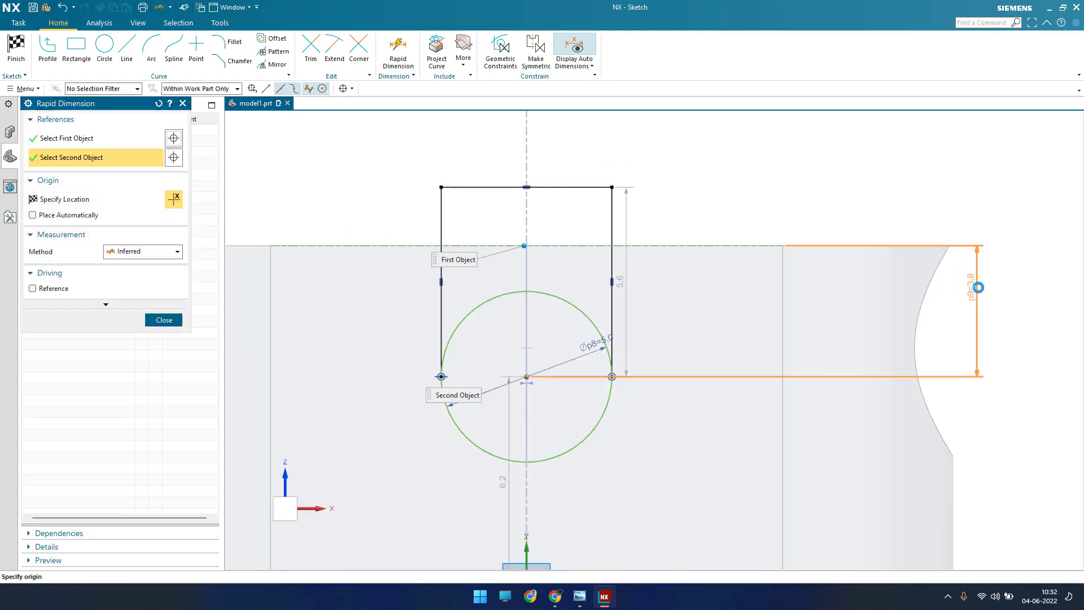
left_click(972, 324)
type("2.")
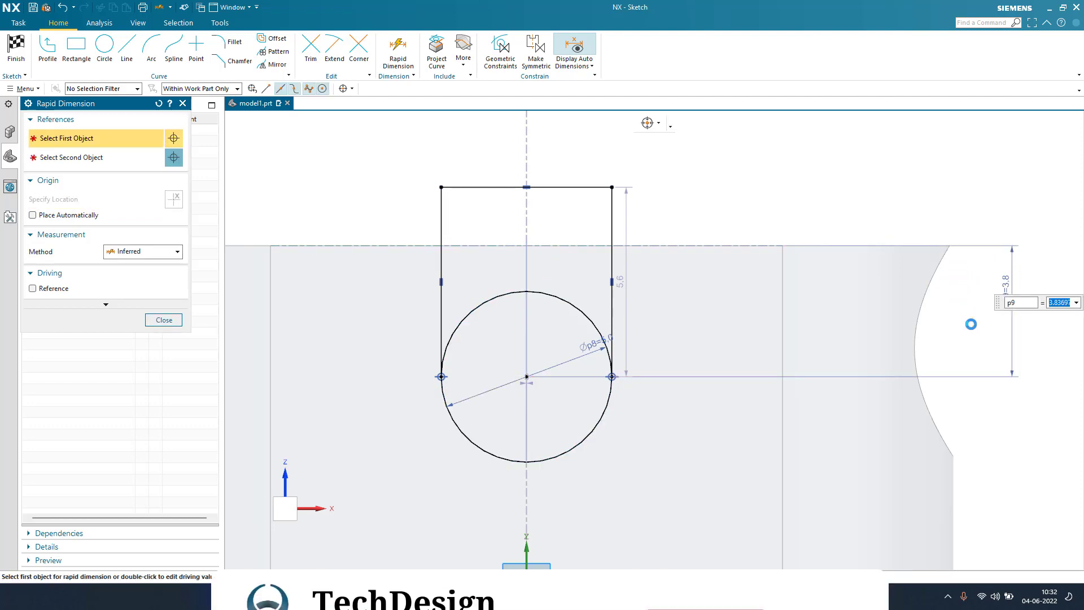
type("5")
key("Return")
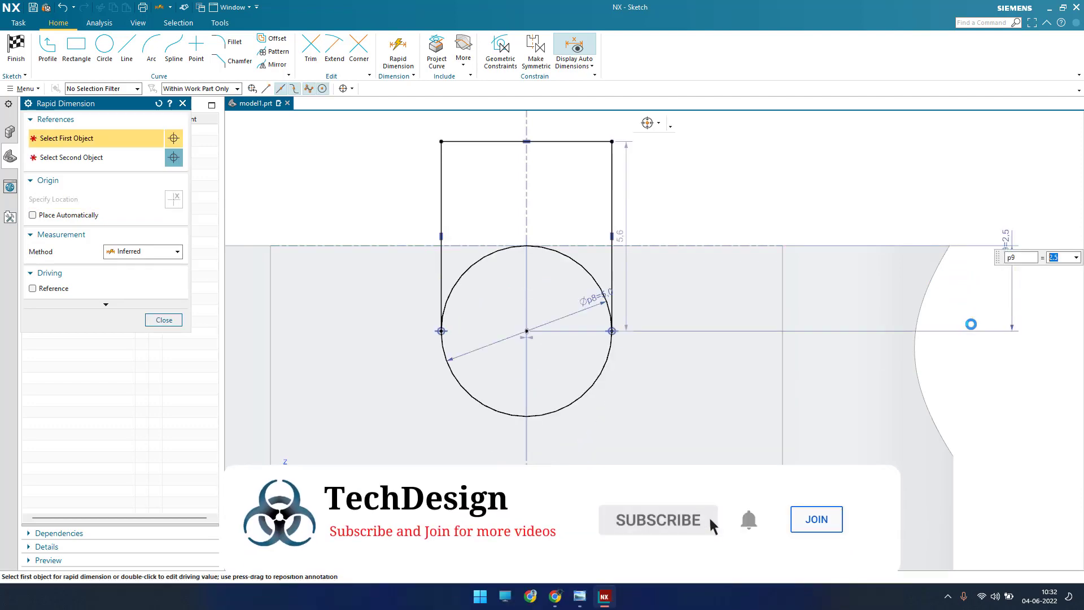
key("Escape")
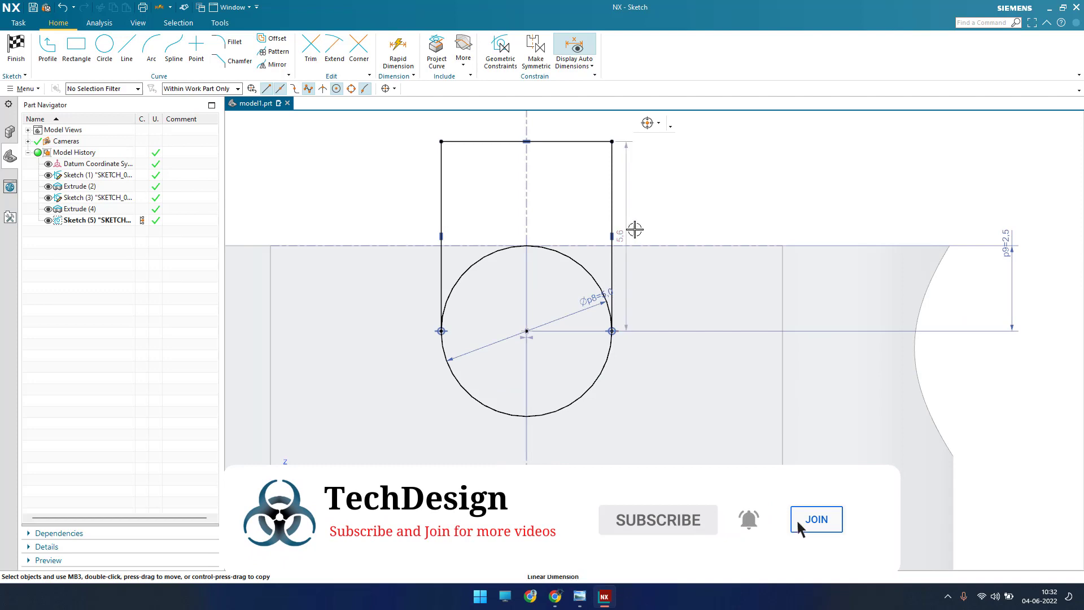
left_click_drag(634, 230, 703, 256)
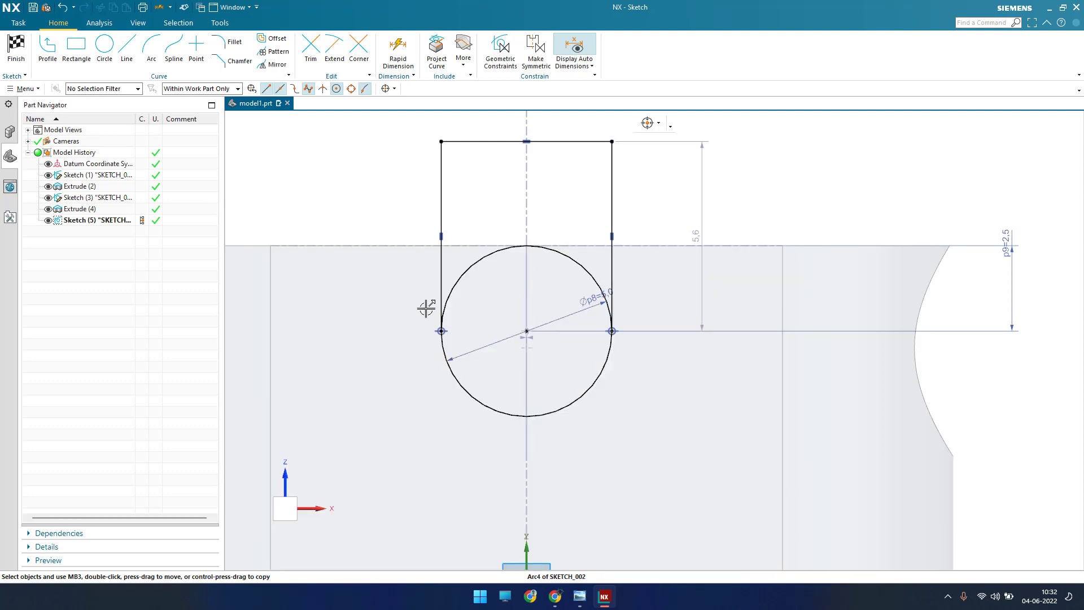
left_click(16, 56)
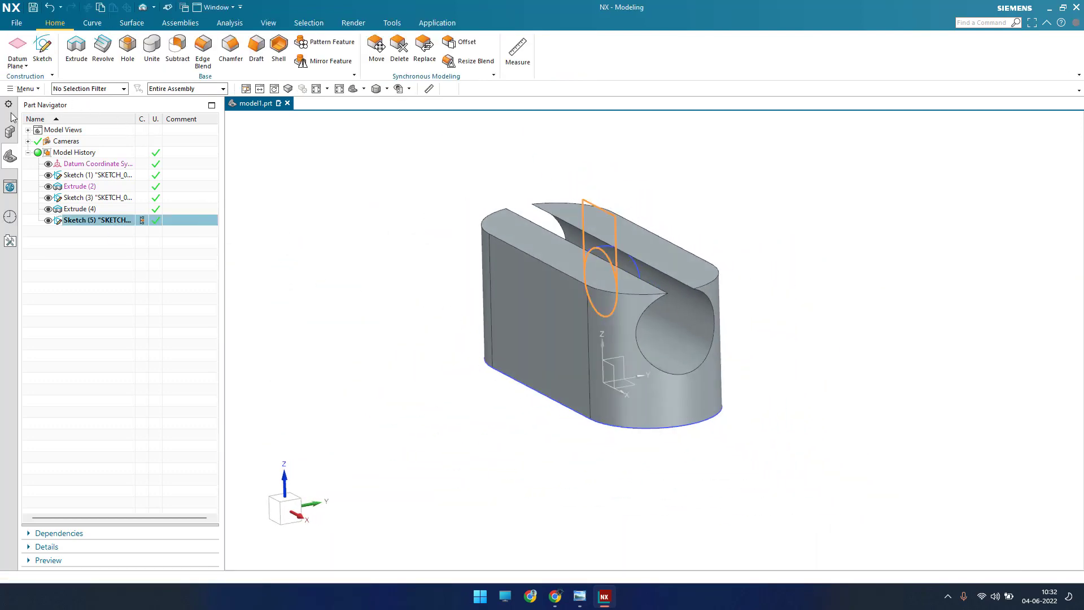
Step: Start an extrude with single-curve selection of the slot profile's upper and left lines, setting the end distance to 1 mm
left_click(244, 157)
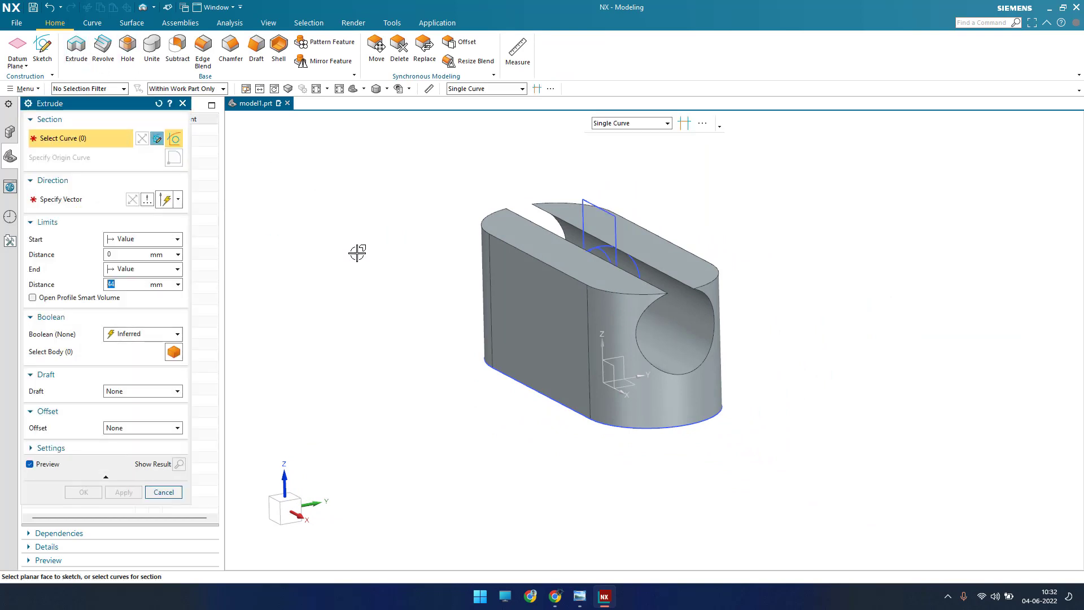
left_click(486, 90)
left_click(487, 104)
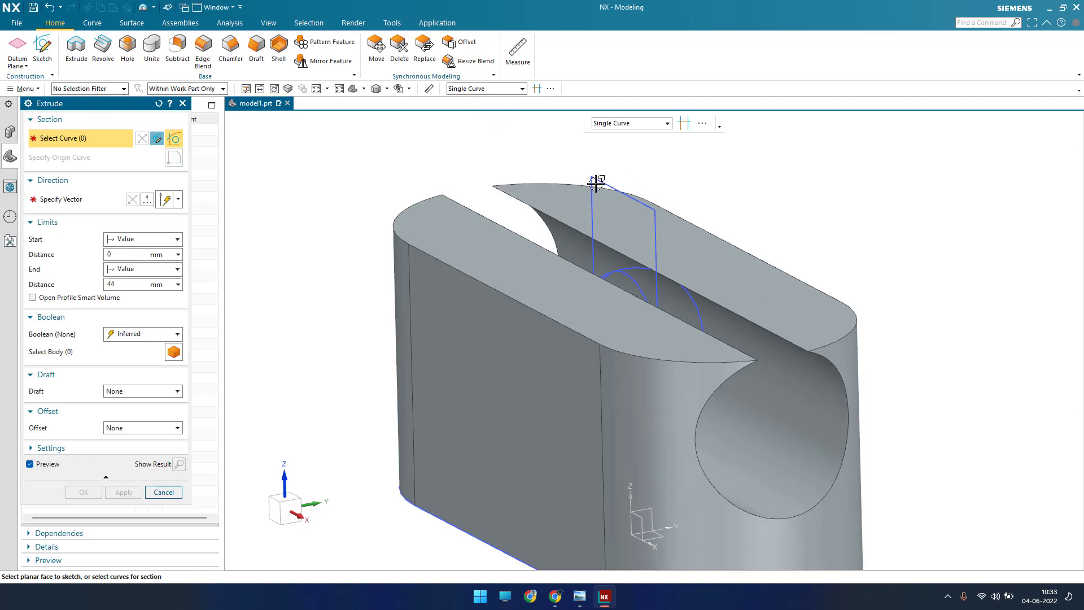
left_click(589, 202)
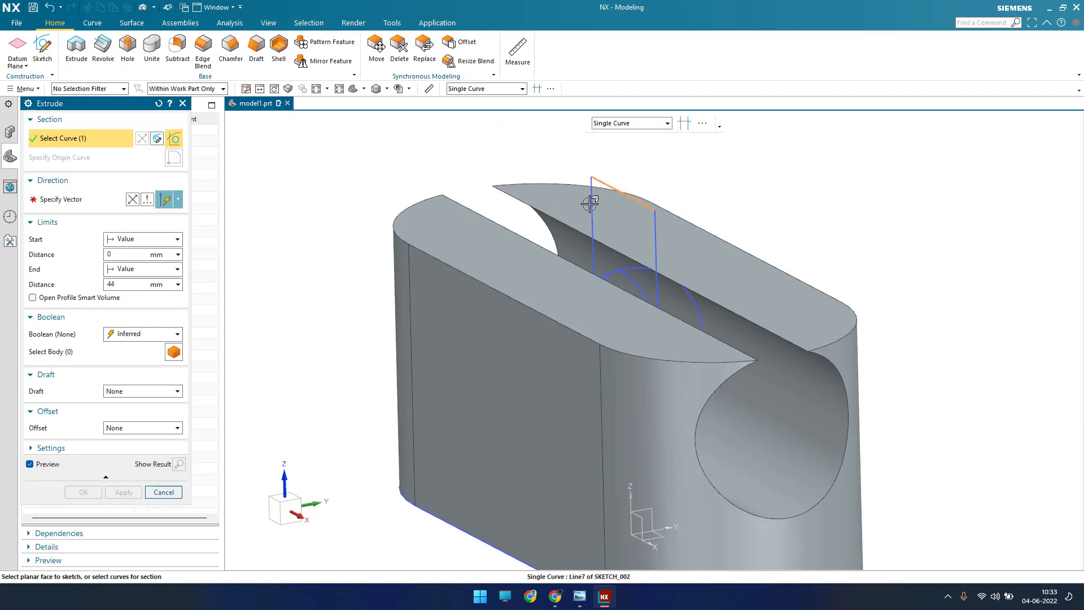
left_click(590, 204)
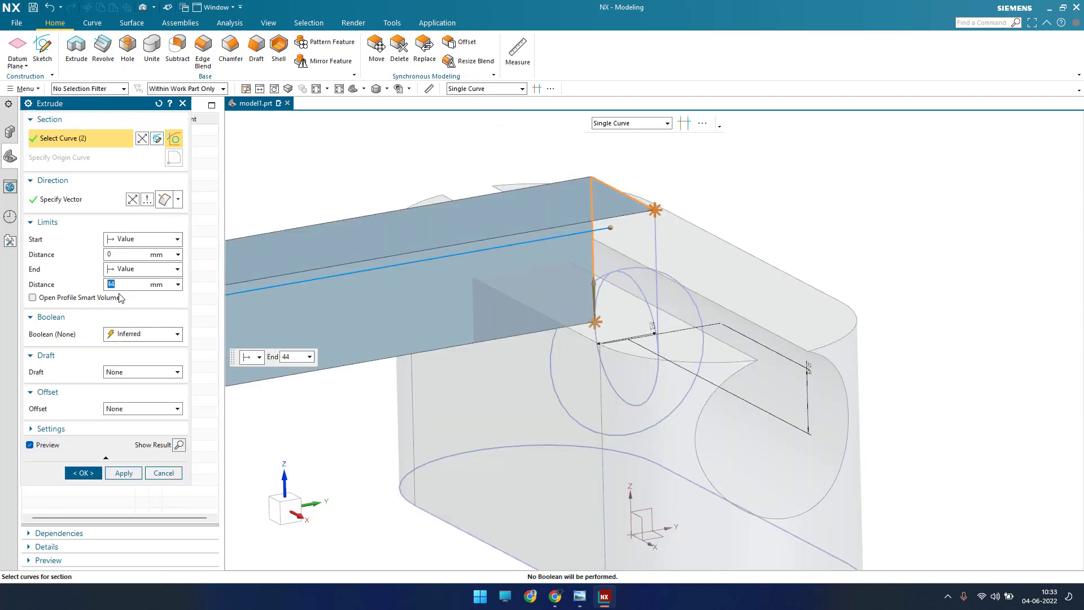
type("1")
key("Return")
Step: Complete the extrude section with the circle's lower arc and the right vertical line, stopping the selection at intersections
scroll(601, 394, "up", 3)
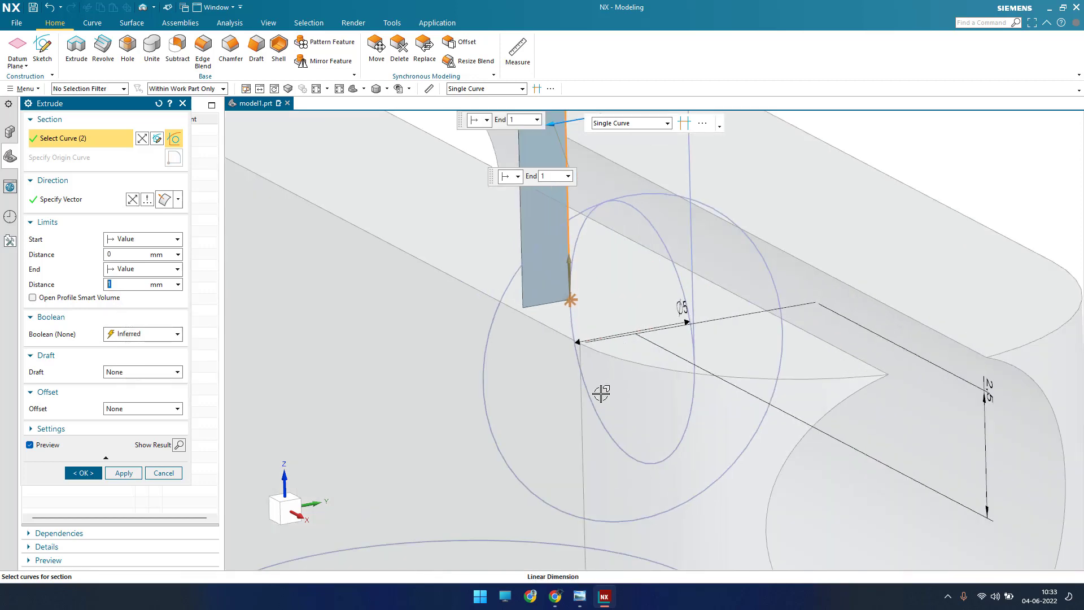
left_click(595, 411)
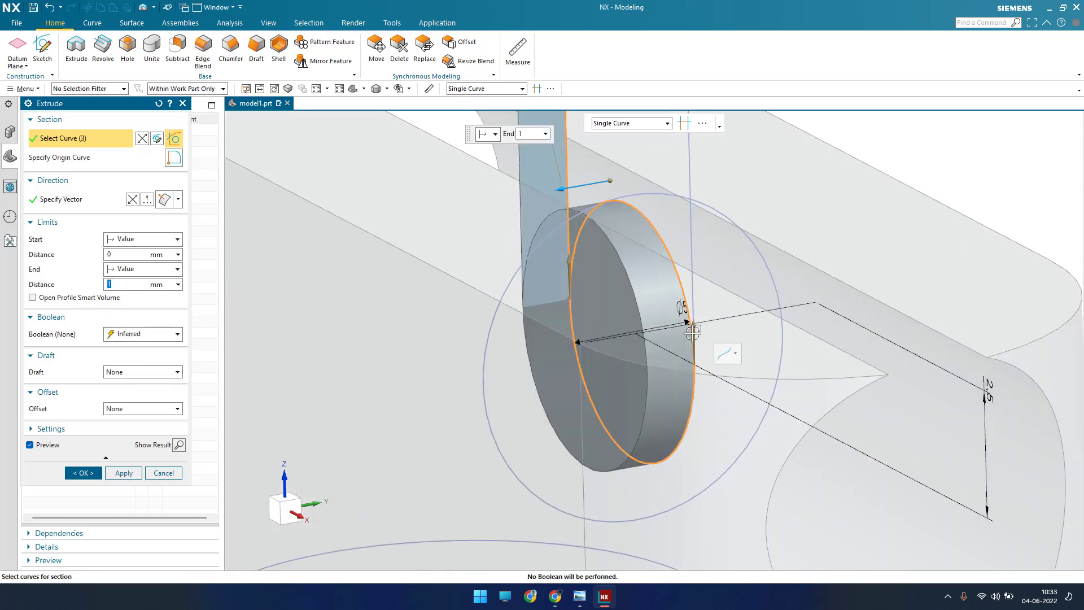
left_click(692, 334, "shift")
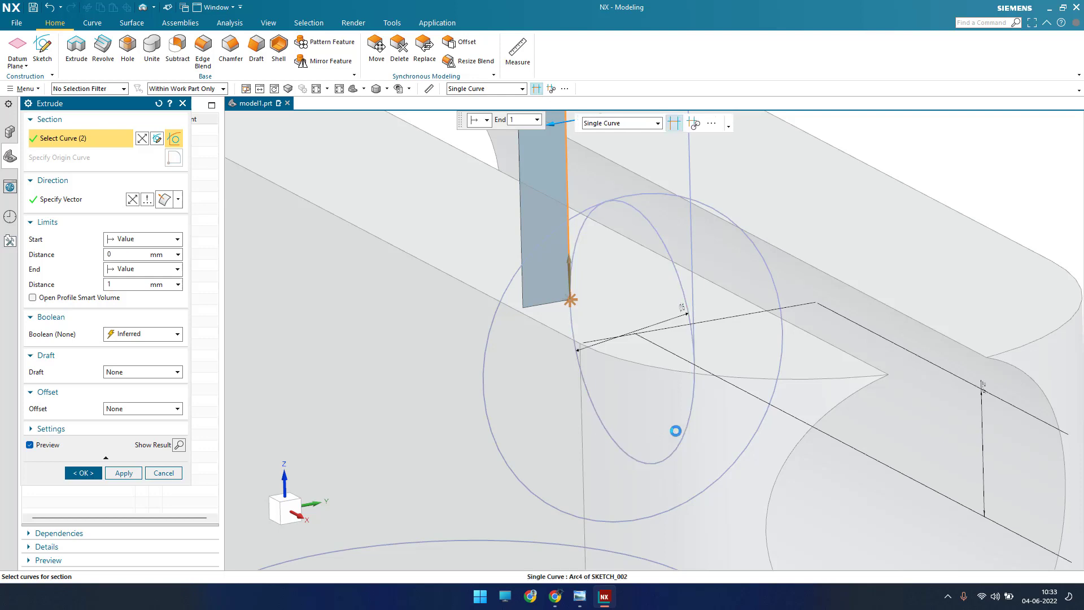
left_click(697, 306)
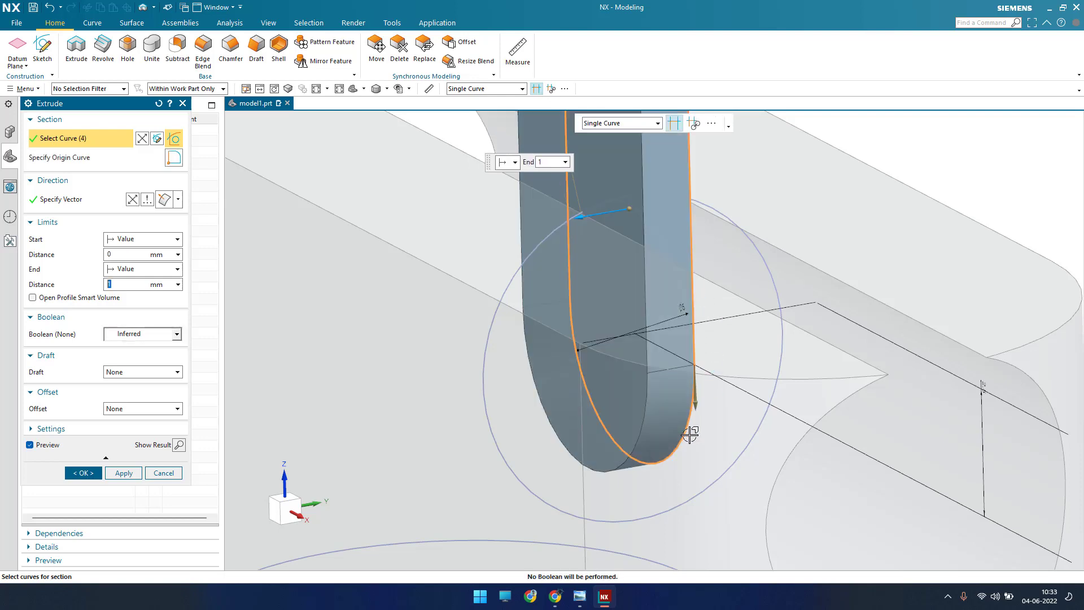
scroll(691, 437, "down", 2)
scroll(691, 438, "down", 2)
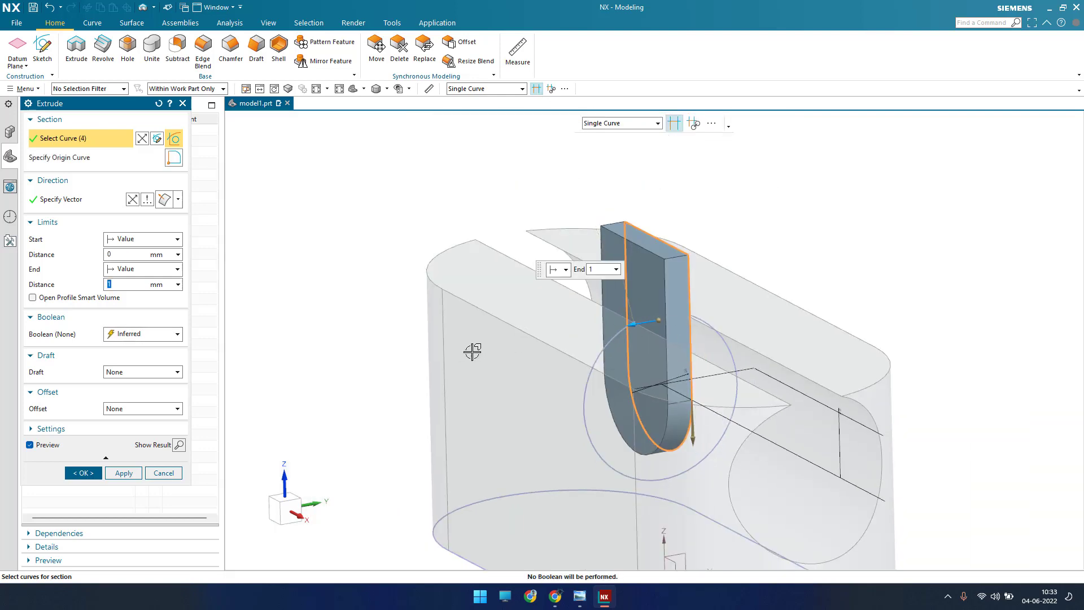
Step: Extrude the slot profile with a symmetric value of 21.5 mm, subtracting it across the block with the inferred Boolean
left_click(143, 239)
left_click(136, 262)
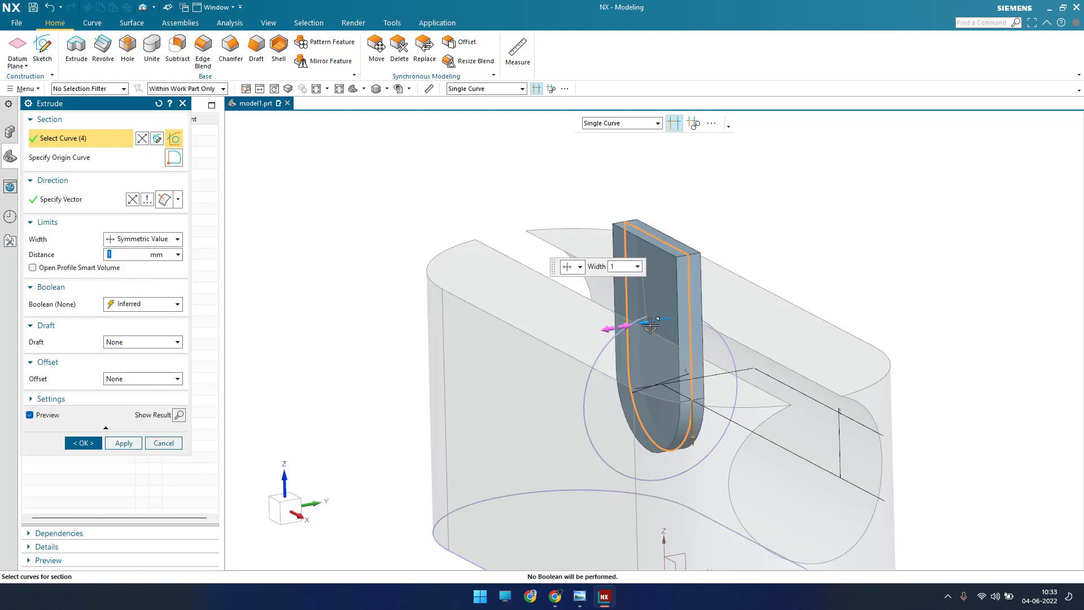
type("20.5")
key("Return")
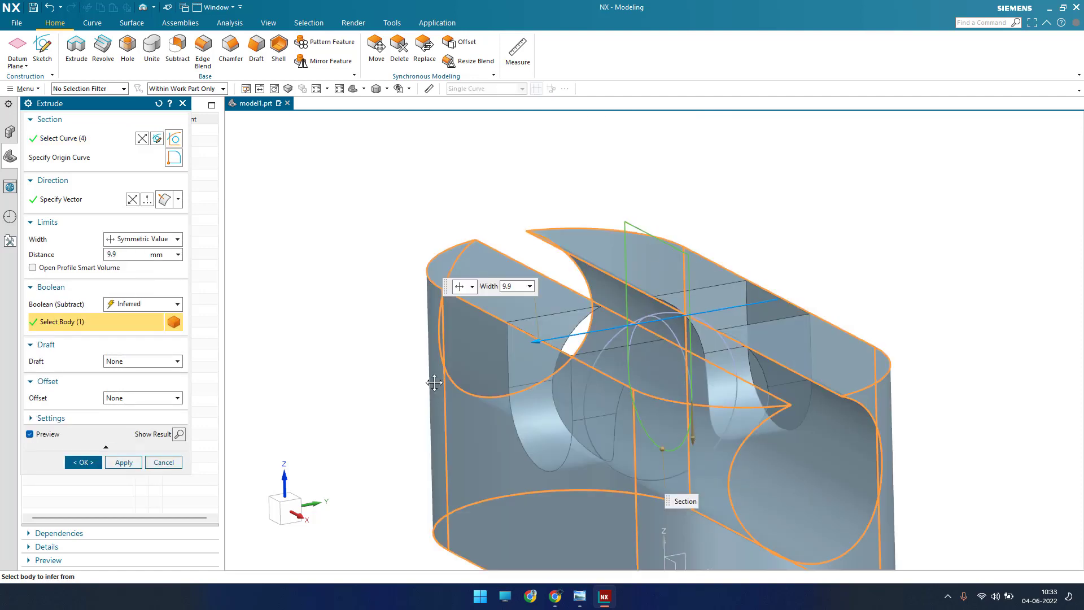
left_click(83, 462)
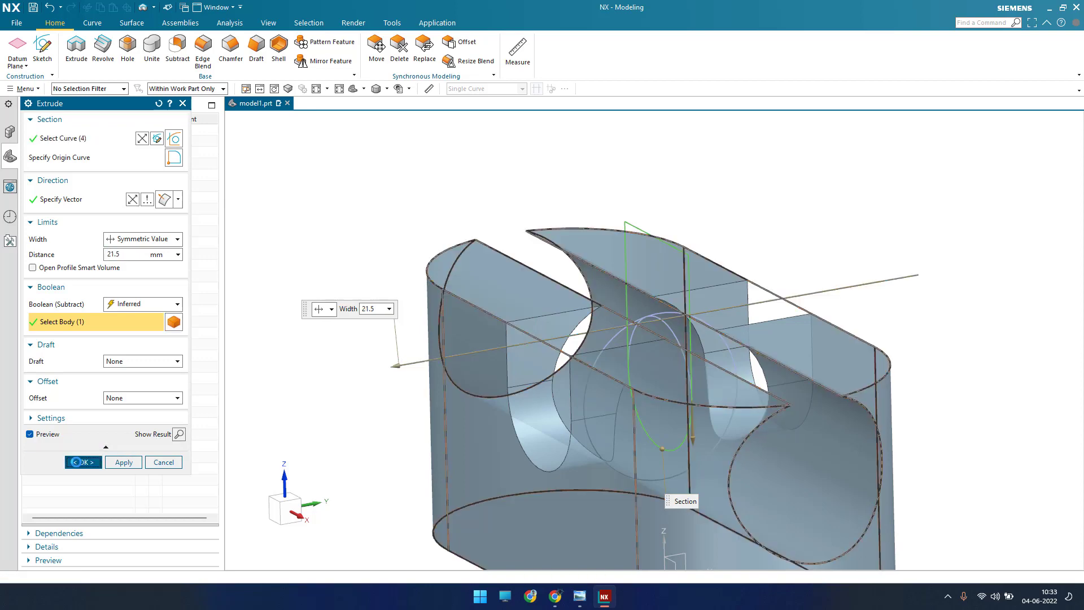
Step: Consult the exercise drawing for the two vertical holes and create a sketch on the block's flat top face
scroll(567, 314, "down", 2)
middle_click_drag(567, 313, 605, 328)
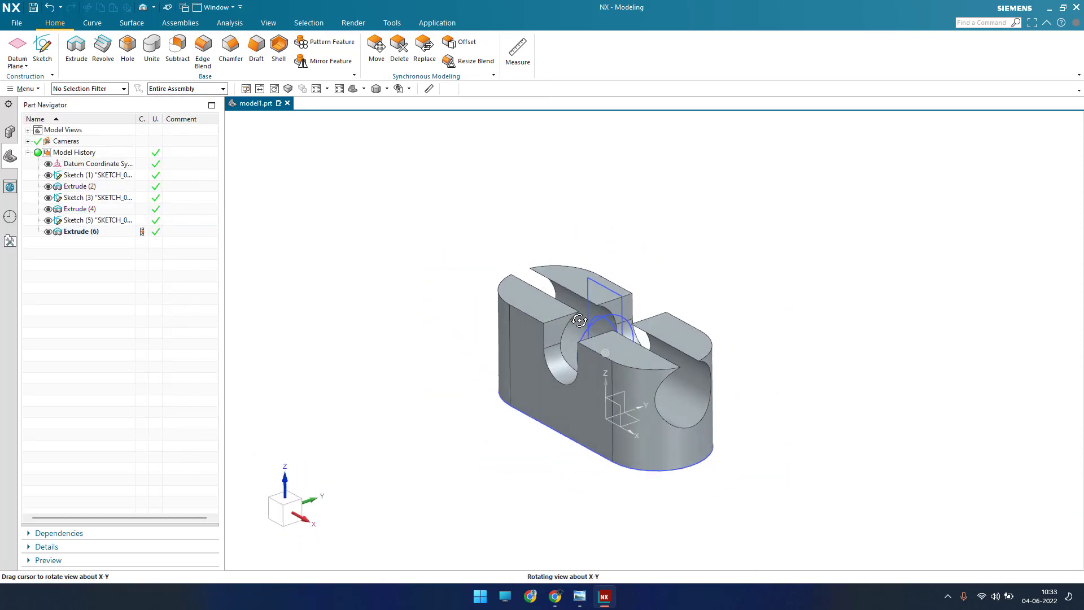
left_click(580, 596)
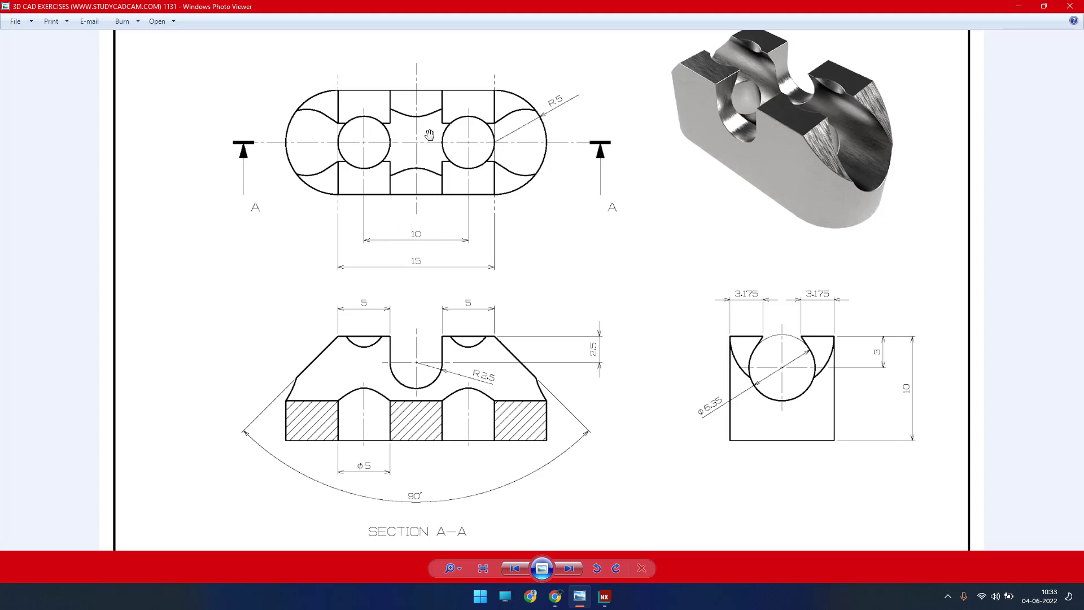
left_click(1019, 7)
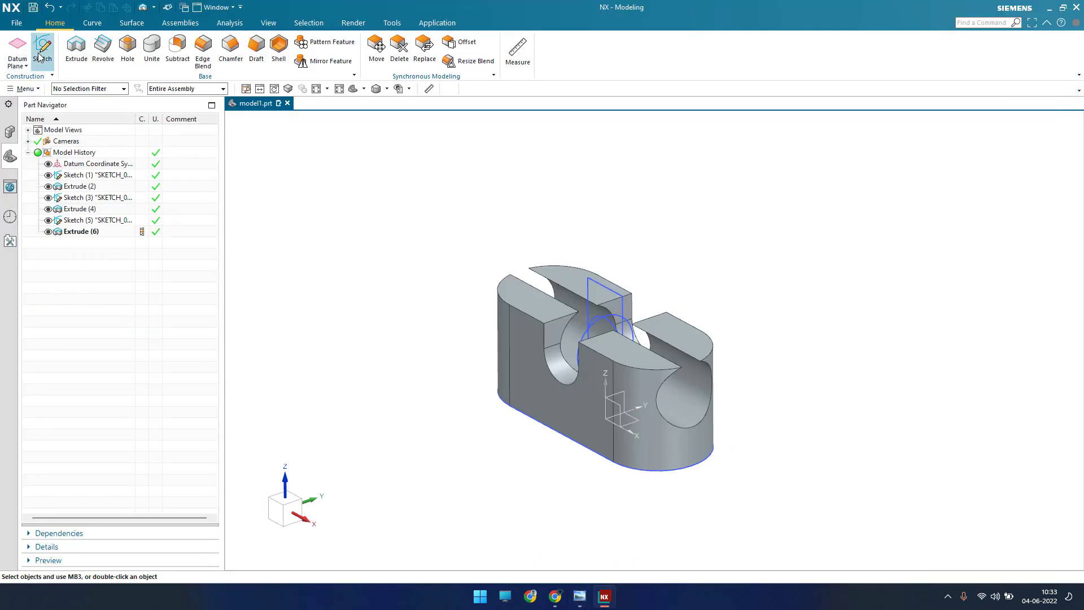
left_click(42, 51)
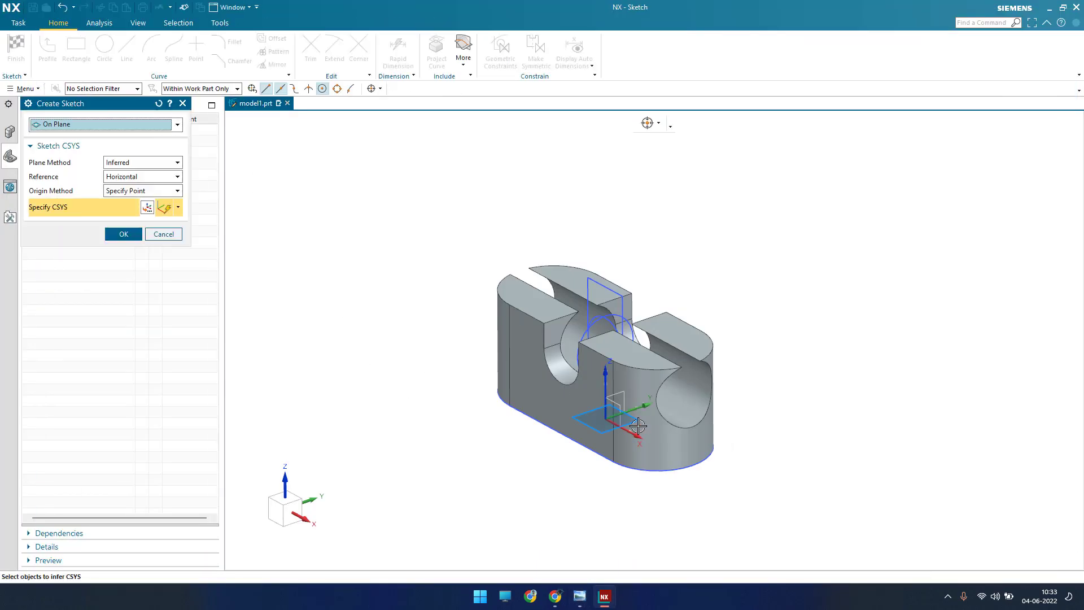
left_click(623, 341)
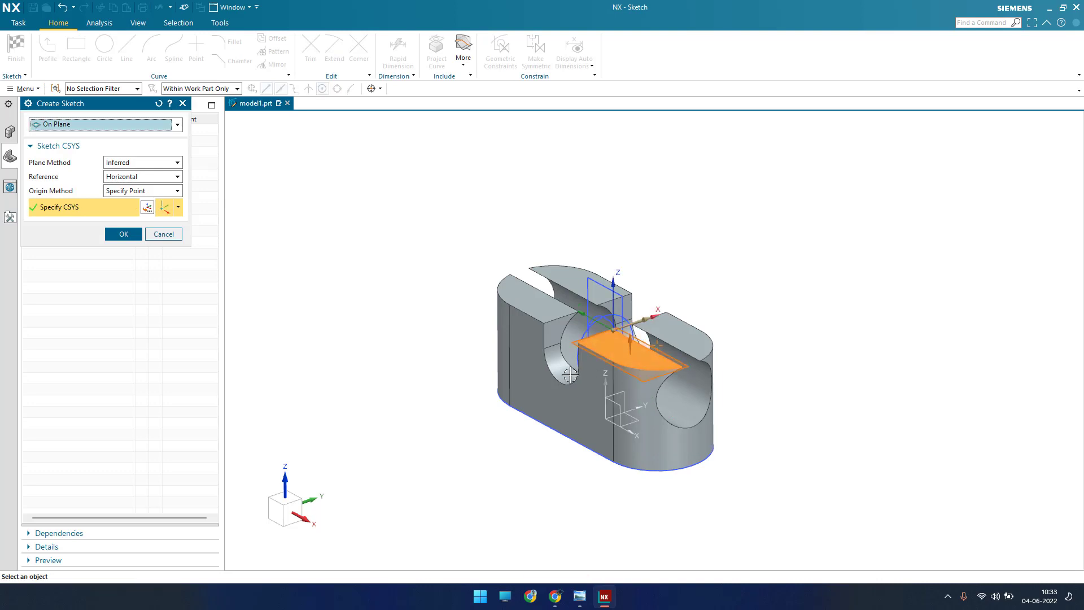
middle_click(570, 375)
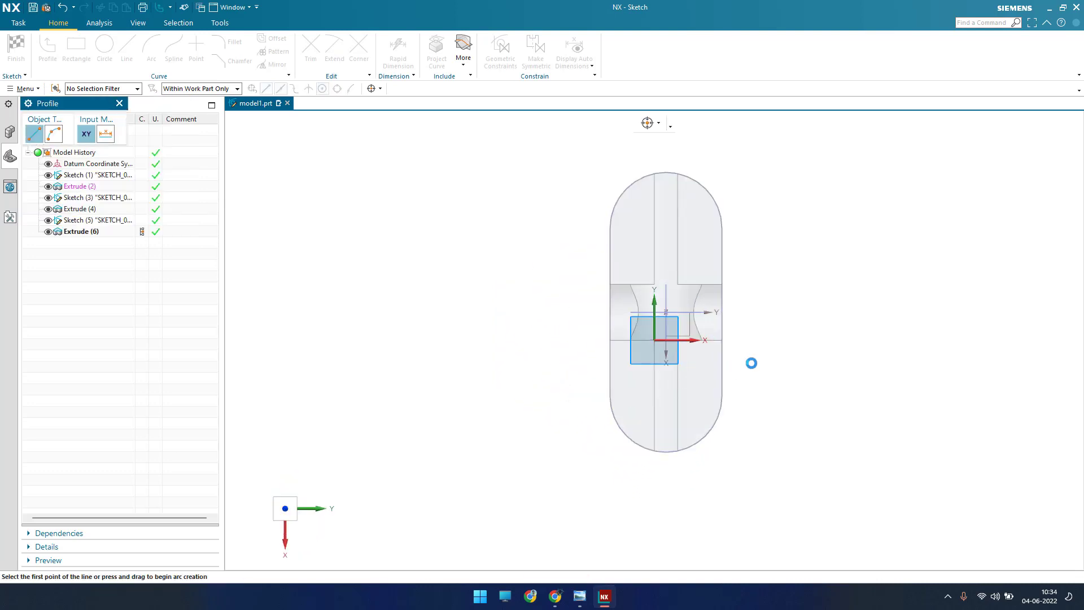
Step: Sketch a circle about 5.3 mm in diameter on the block's lengthwise centreline, below the cross slot
scroll(758, 362, "down", 2)
left_click(104, 45)
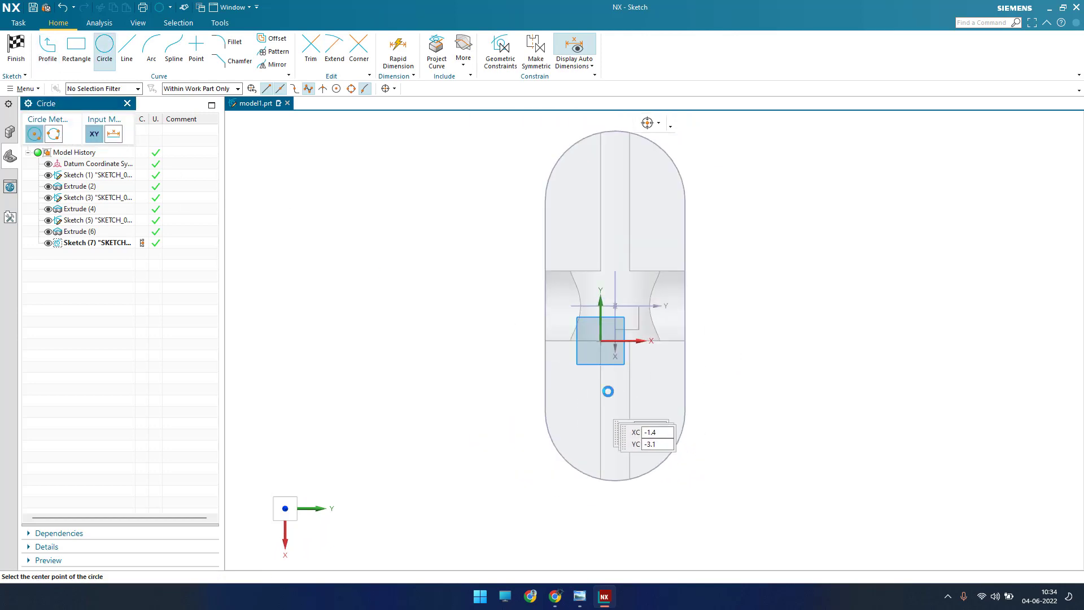
scroll(628, 394, "down", 4)
scroll(633, 396, "up", 5)
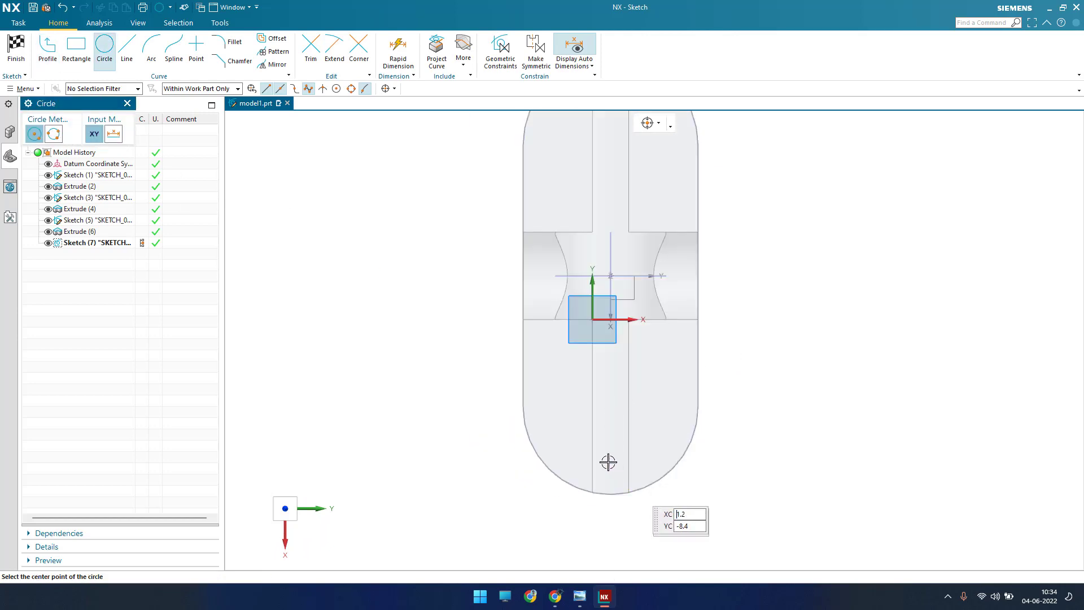
left_click(611, 407)
left_click(610, 452)
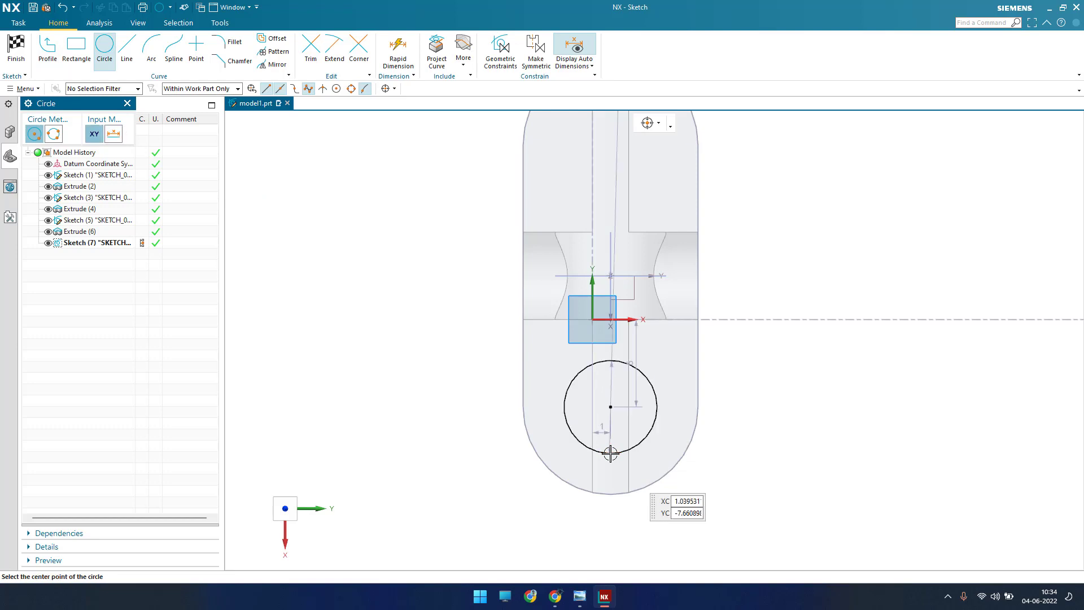
Step: Sketch a second circle about 4.7 mm in diameter on the centreline above the cross slot, vertically in line with the first
scroll(603, 237, "down", 3)
scroll(603, 259, "up", 4)
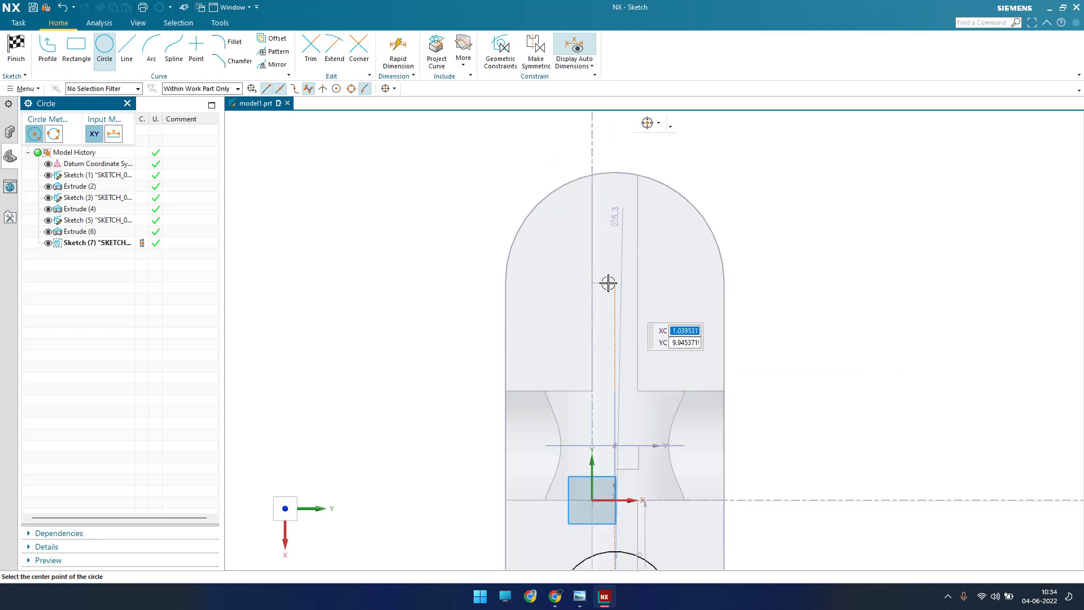
left_click(614, 283)
left_click(604, 337)
key("Escape")
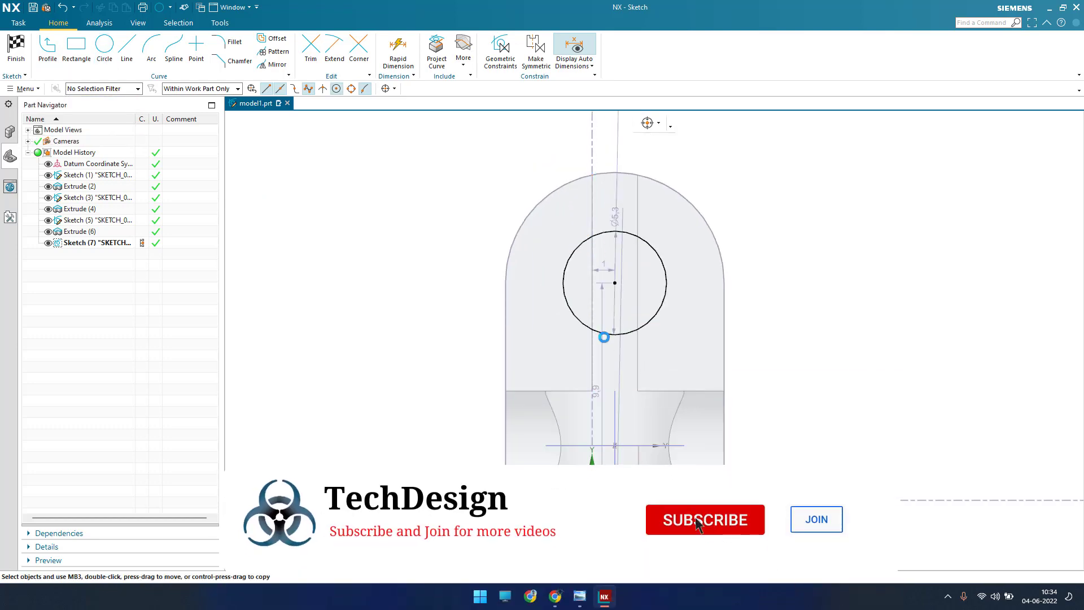
Step: Add a diameter dimension to the upper circle and set it to 5 mm
key("d")
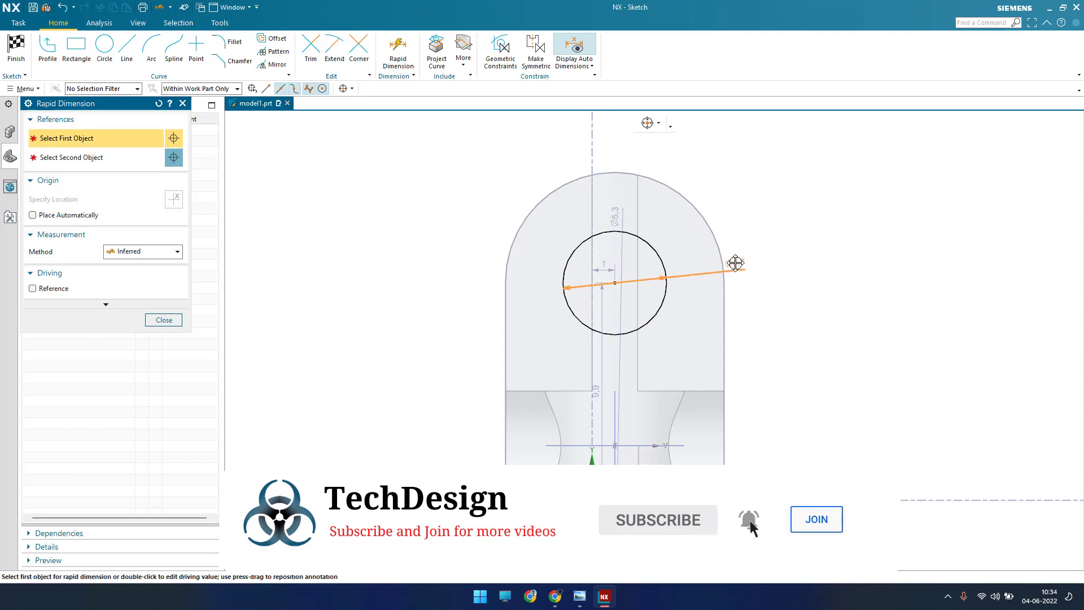
left_click(768, 266)
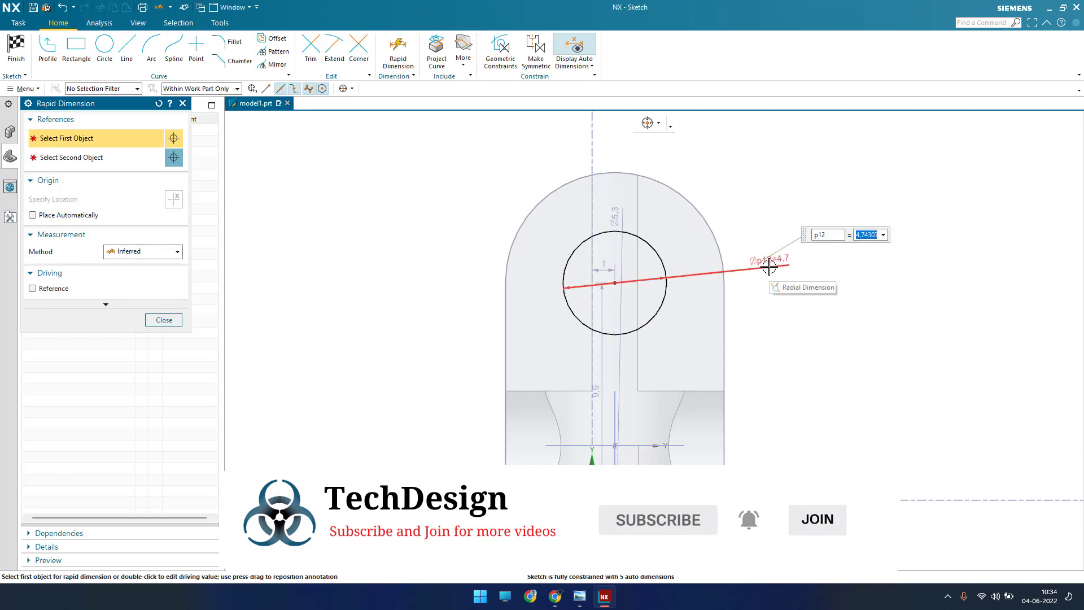
type("5")
key("Return")
scroll(661, 327, "down", 3)
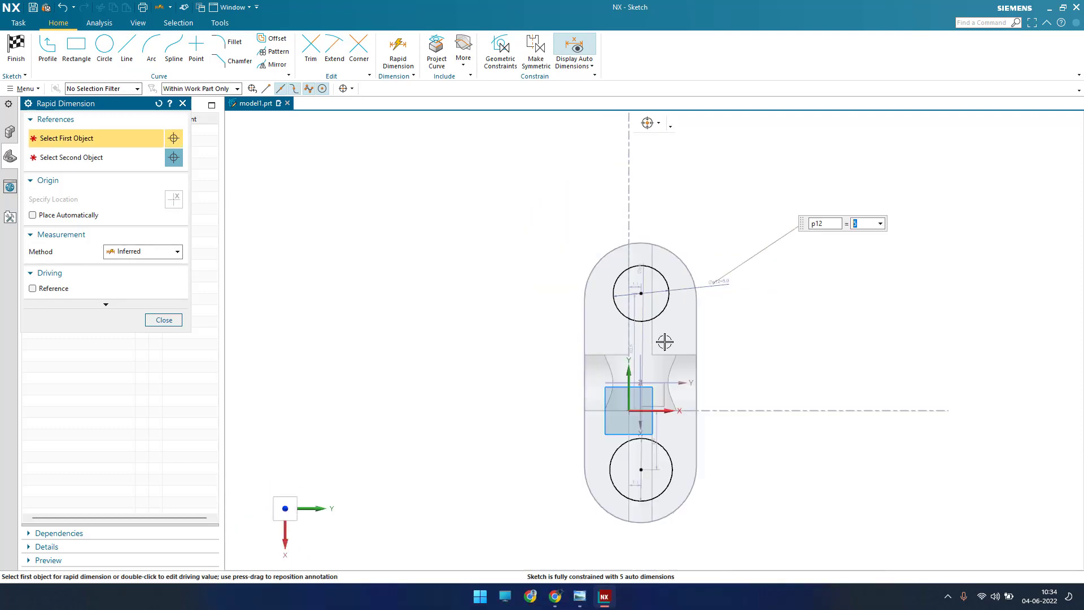
scroll(655, 492, "up", 4)
key("Escape")
key("Escape")
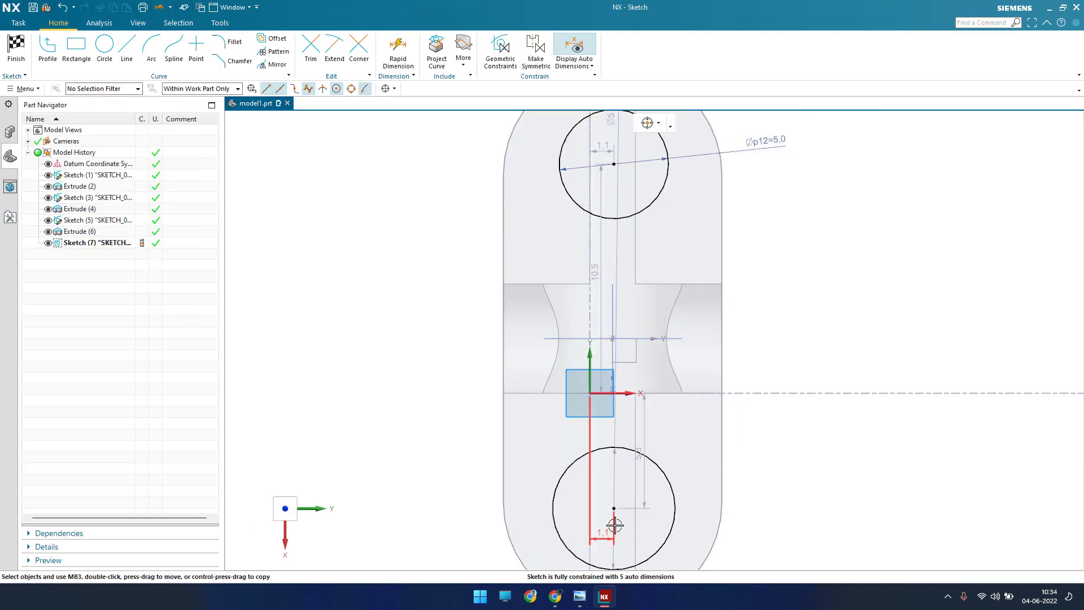
Step: Dimension the lower circle's diameter as 5 mm
key("d")
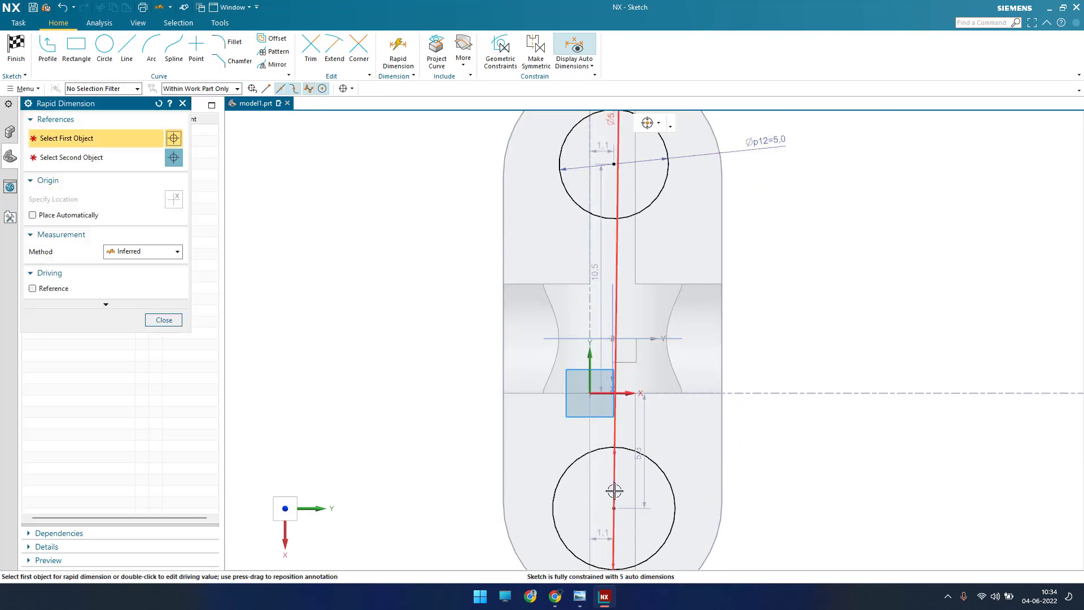
left_click(667, 481)
left_click(797, 466)
type("55.610")
key("Return")
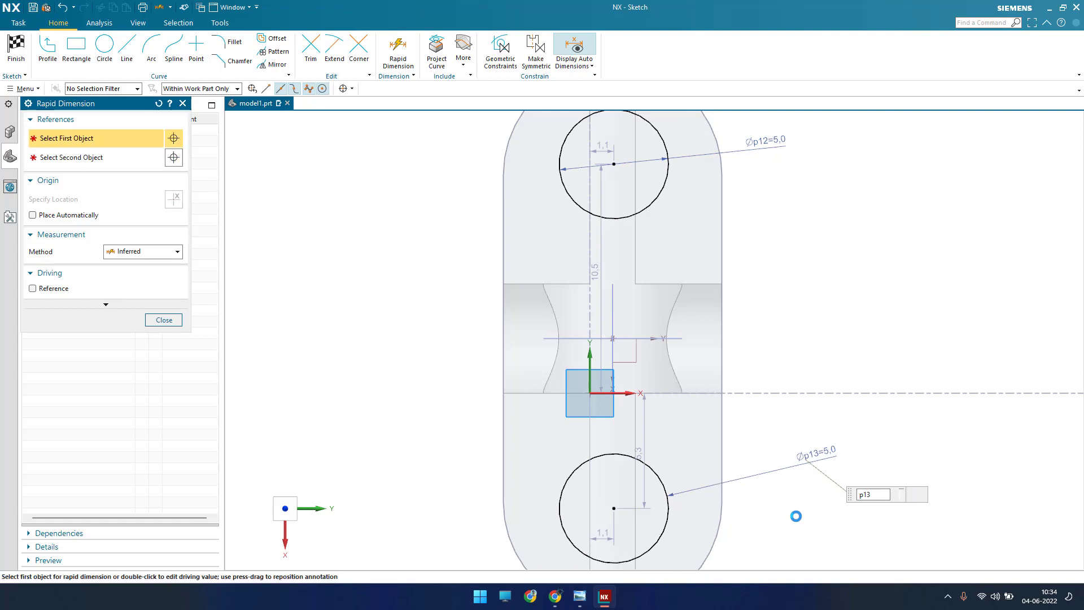
key("Escape")
key("Escape")
Step: Apply a vertical alignment constraint between the centres of the two circles
key("c")
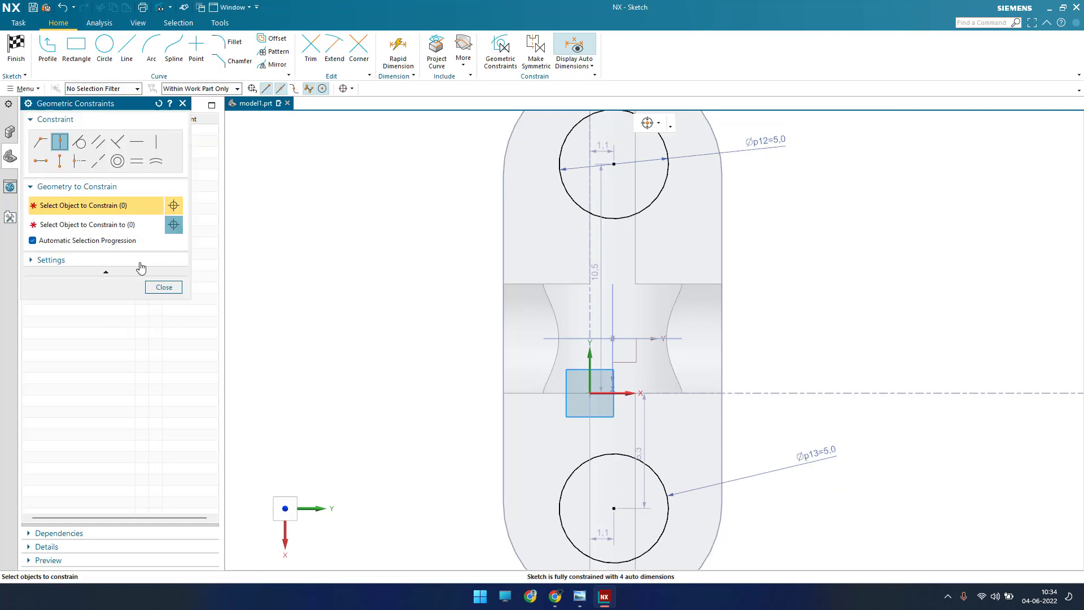
left_click(60, 163)
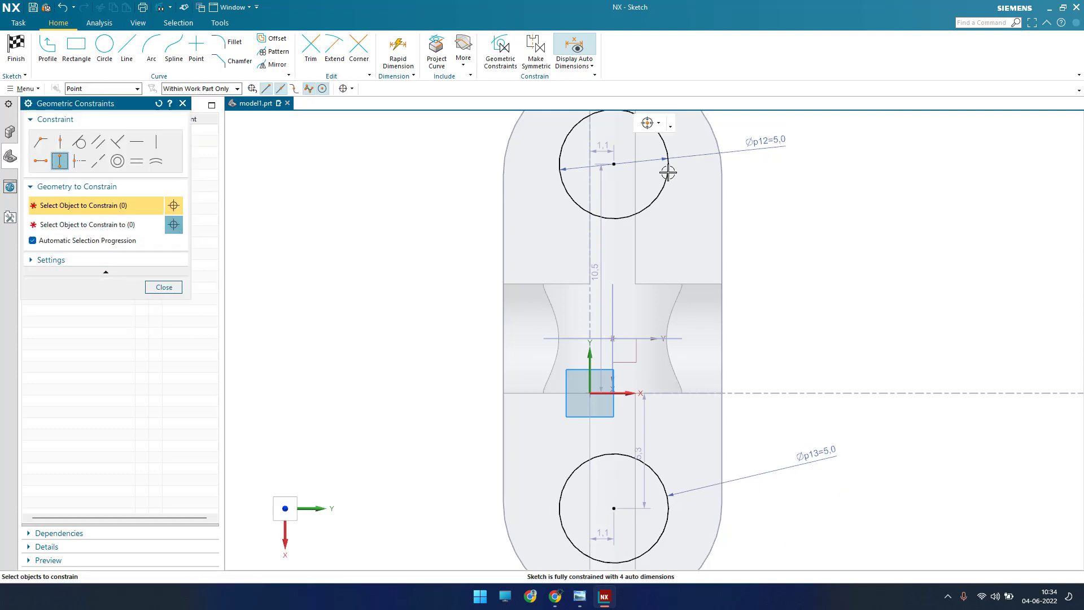
left_click(615, 164)
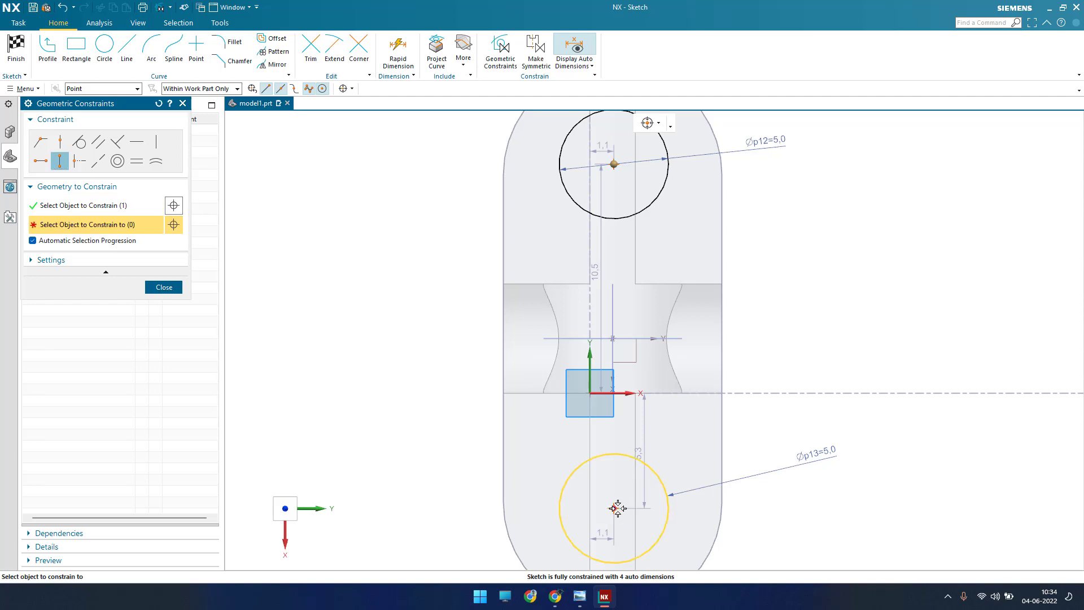
left_click(617, 508)
scroll(640, 378, "down", 3)
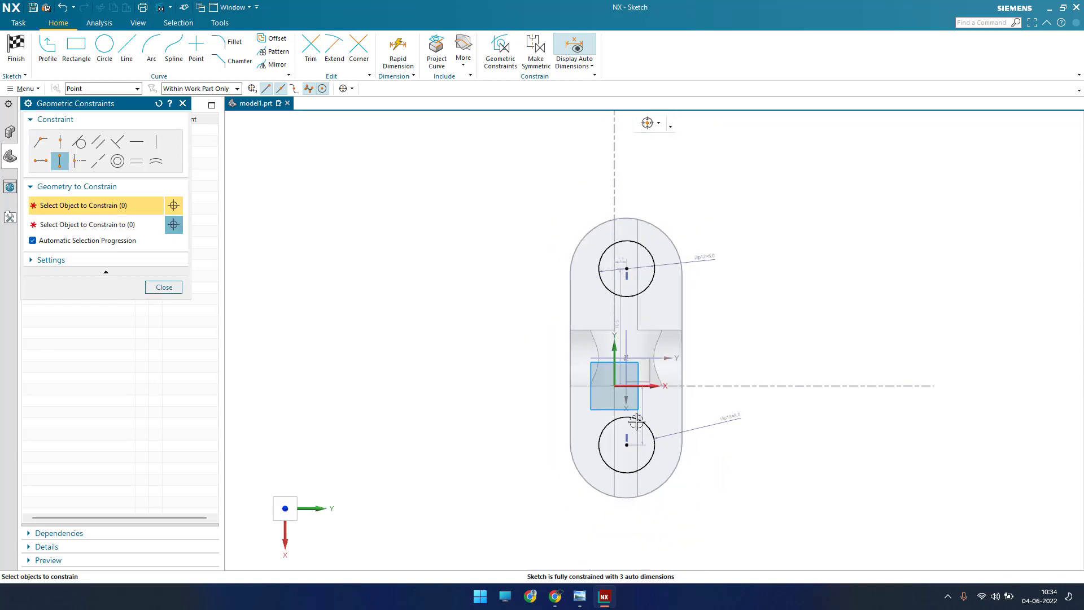
Step: Constrain the lower circle's centre onto the vertical datum axis with a point-on-curve constraint
scroll(627, 424, "up", 3)
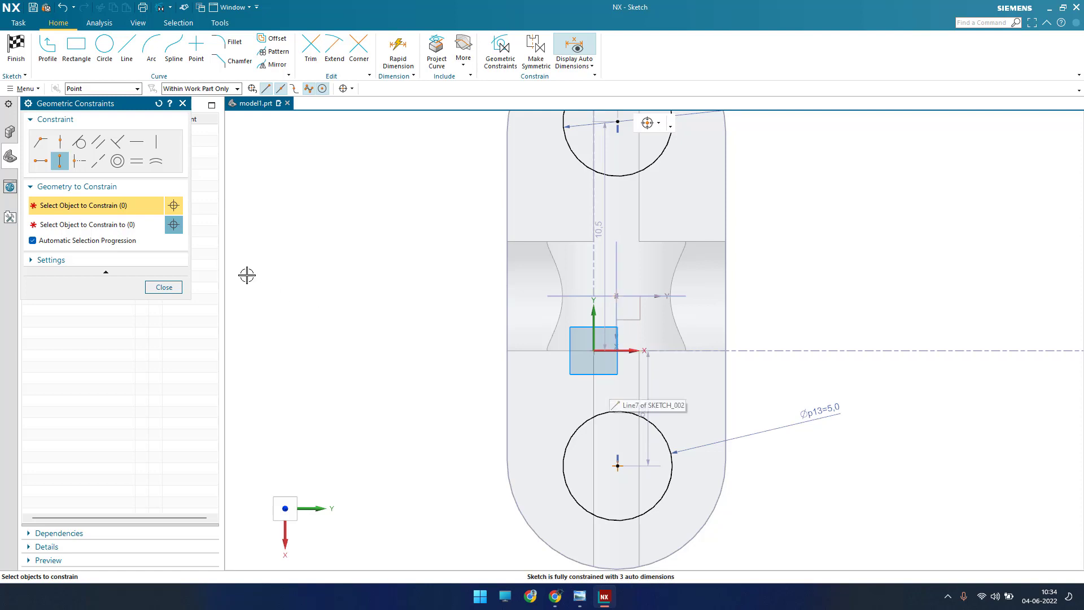
left_click(623, 463)
left_click(619, 315)
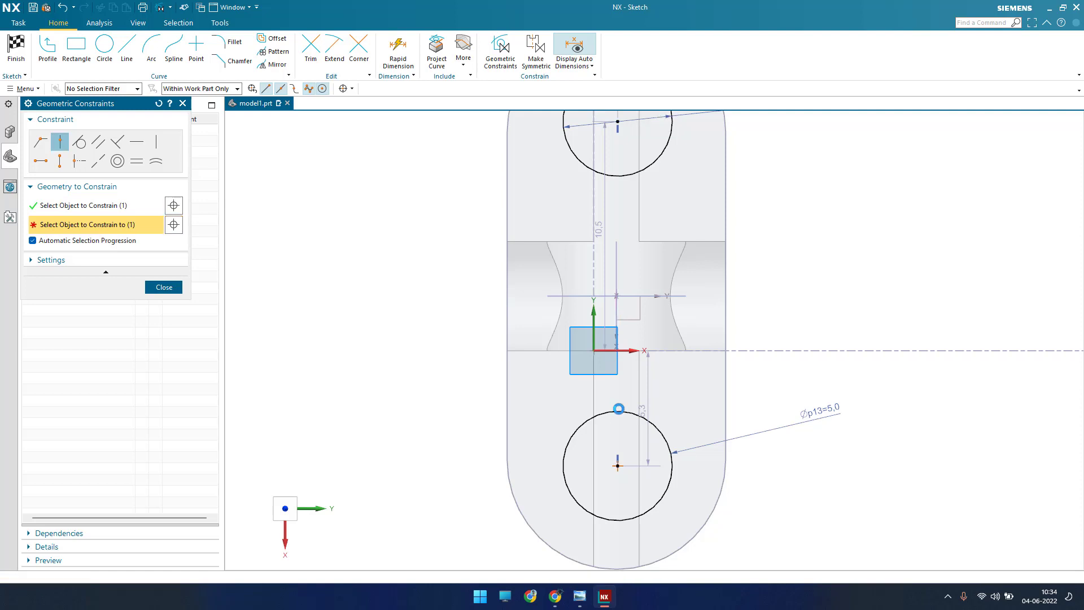
scroll(619, 408, "up", 3)
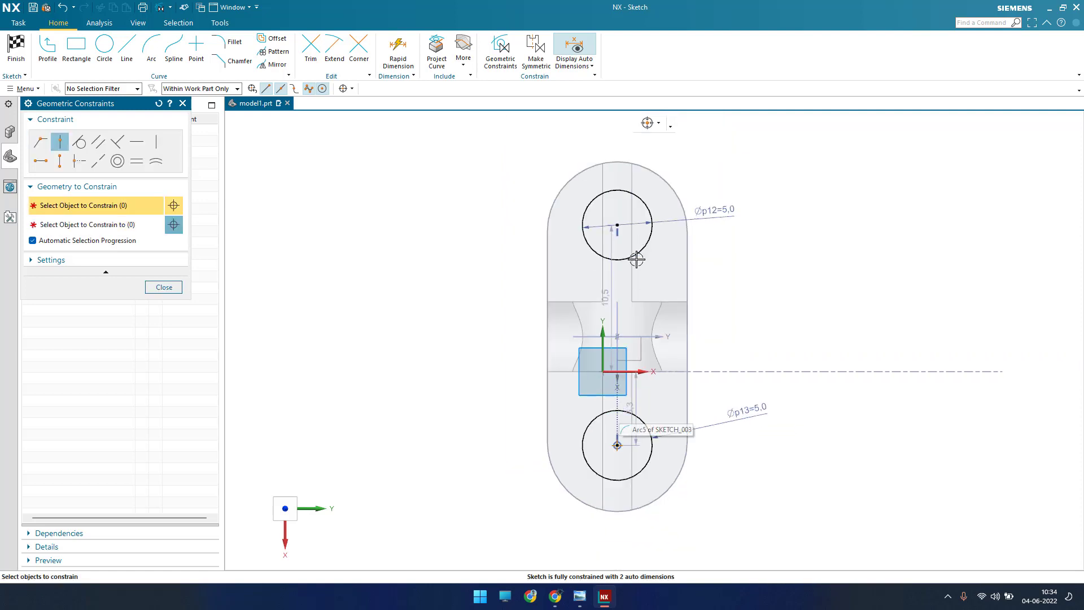
key("Escape")
Step: Dimension the vertical distance between the two circle centres as 10 mm
key("d")
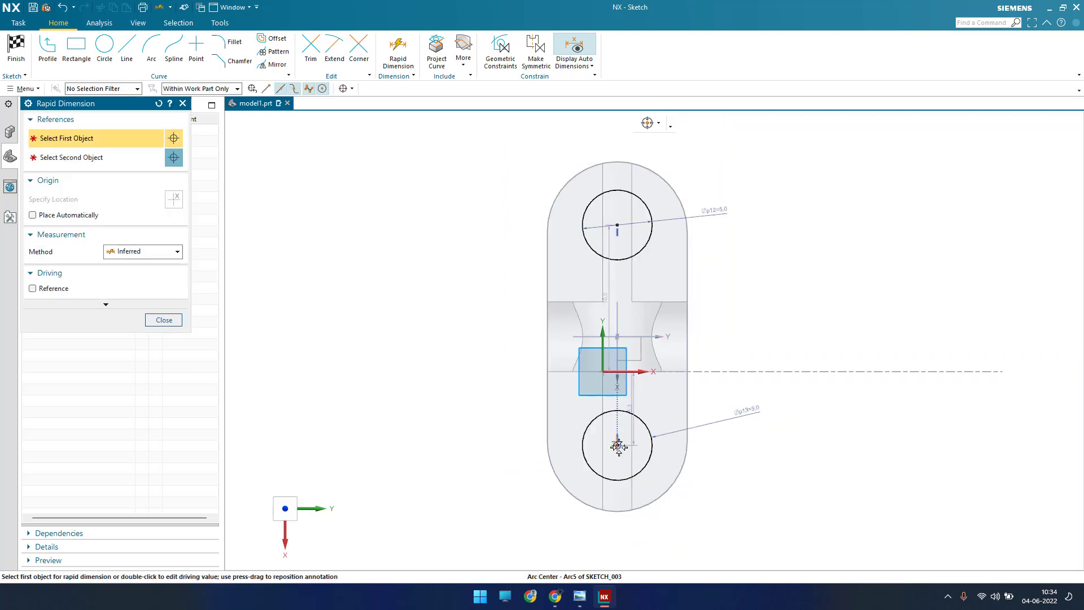
left_click(620, 446)
left_click(620, 234)
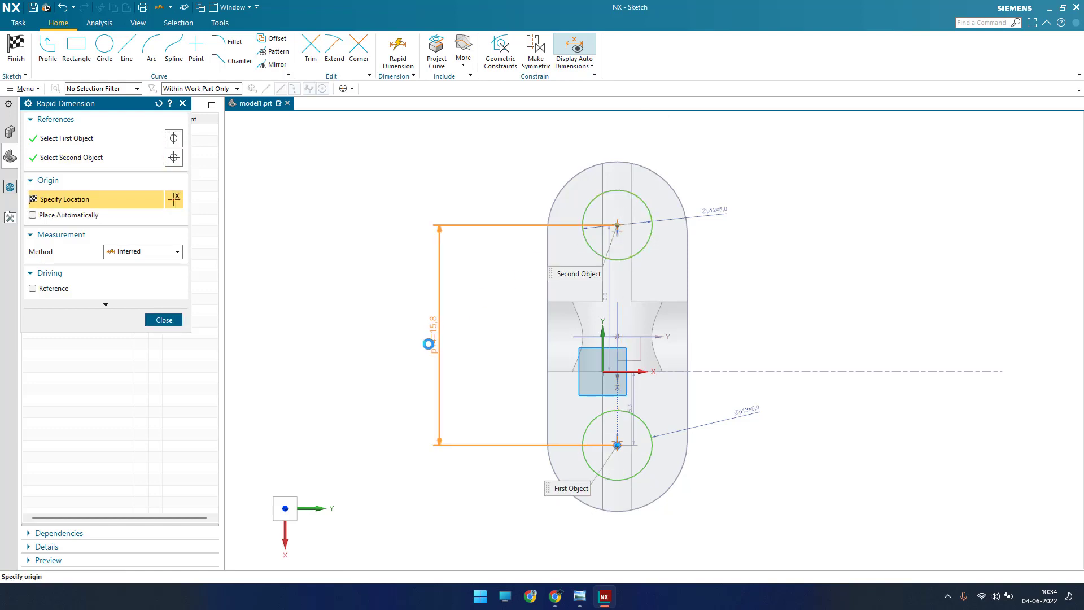
left_click(431, 339)
type("10")
key("Return")
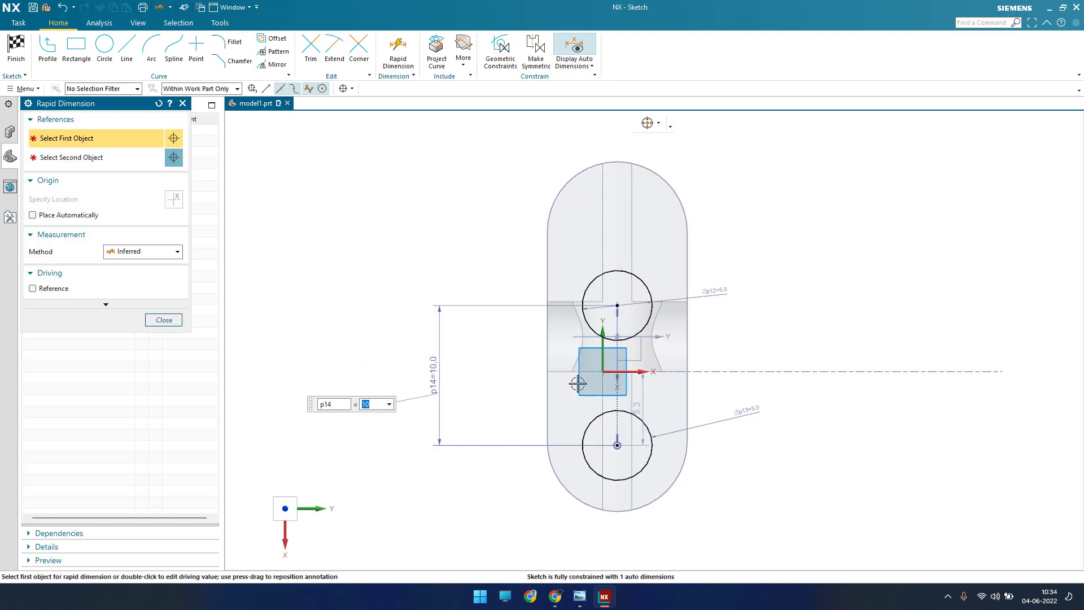
Step: Dimension the lower circle's centre 5 mm from the horizontal datum axis
scroll(598, 362, "up", 4)
left_click(628, 489)
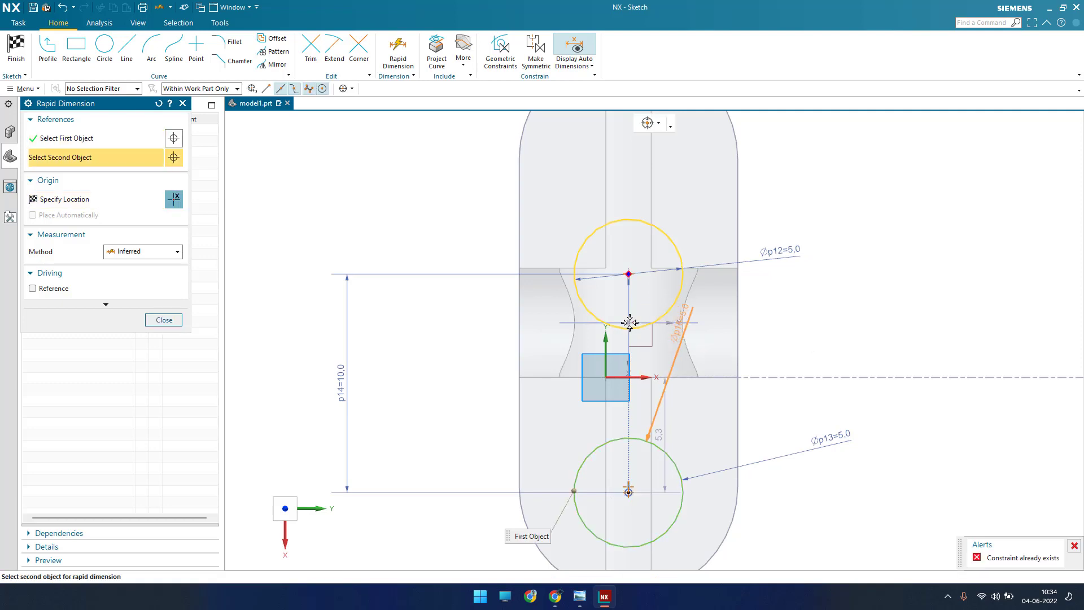
left_click(630, 323)
left_click(825, 405)
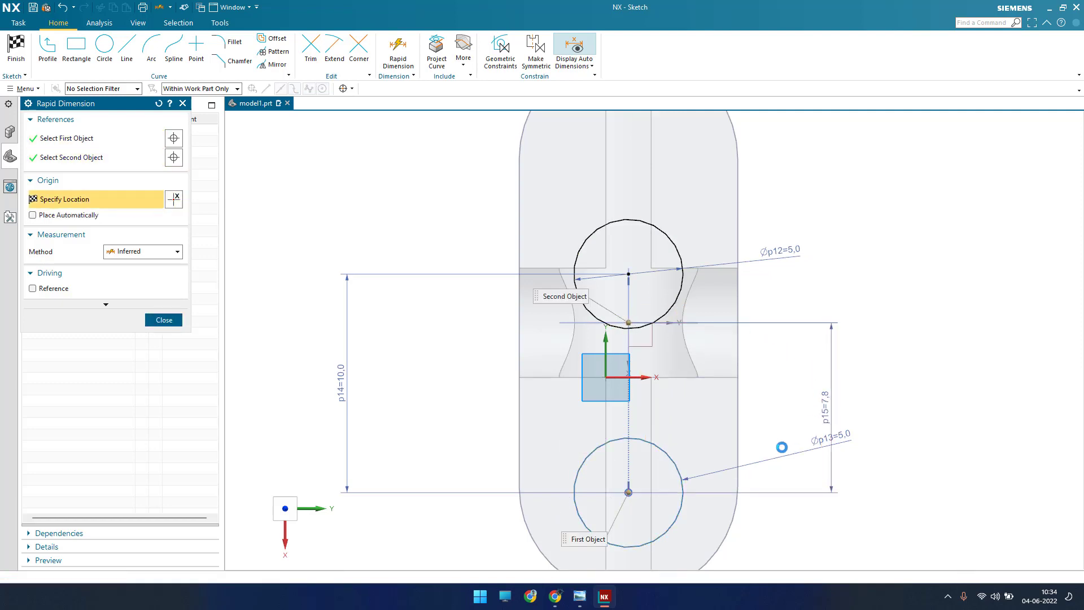
type("5")
key("Return")
key("Escape")
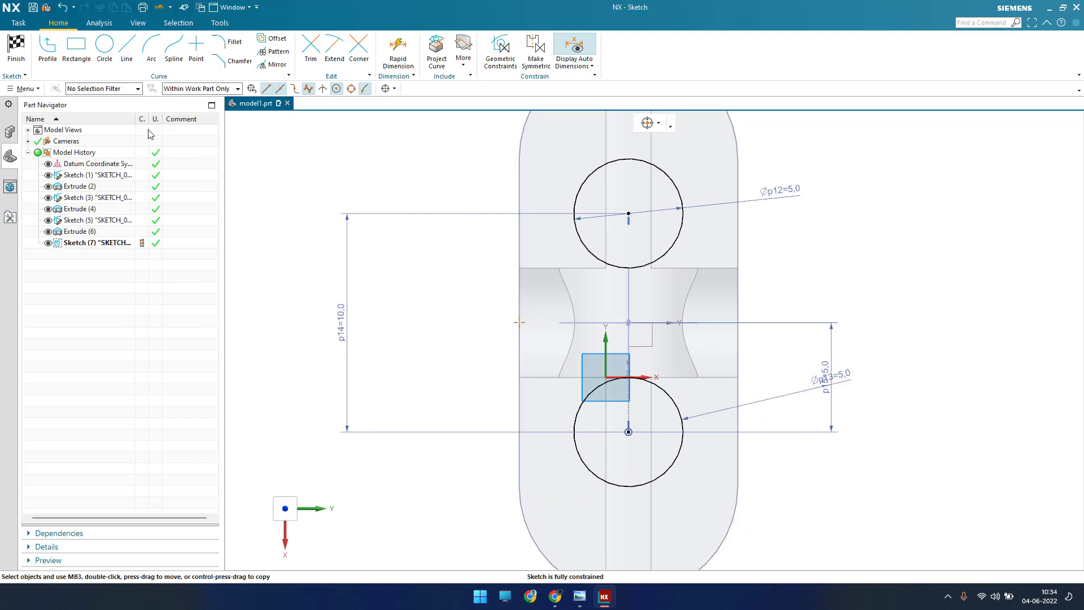
Step: Finish the sketch and extrude both circles 21.5 mm down through the block in the reversed direction, using Boolean Subtract
left_click(16, 60)
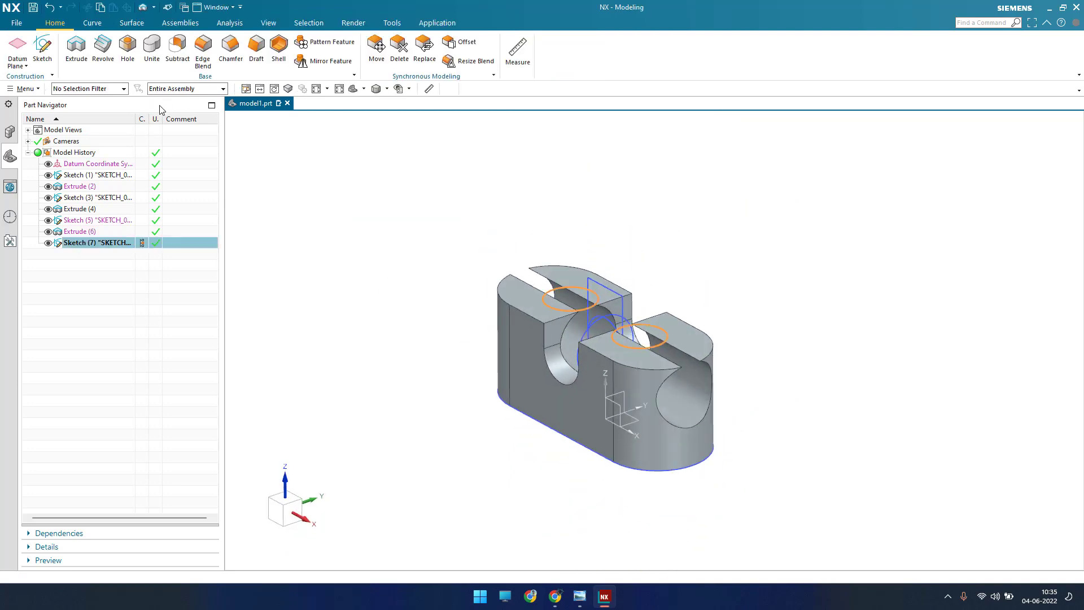
left_click(84, 61)
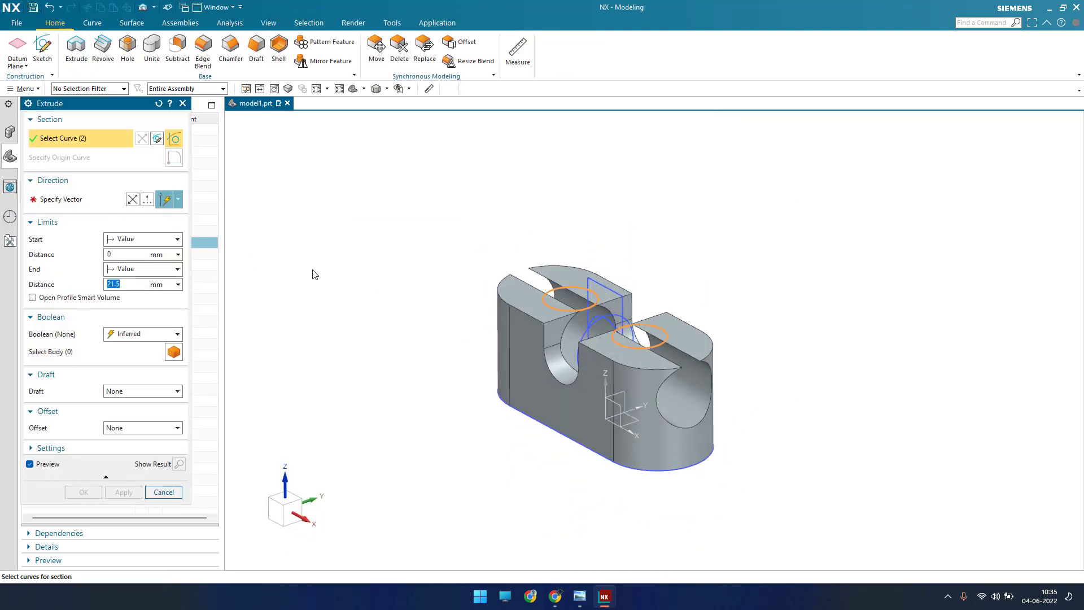
left_click(132, 200)
left_click(137, 338)
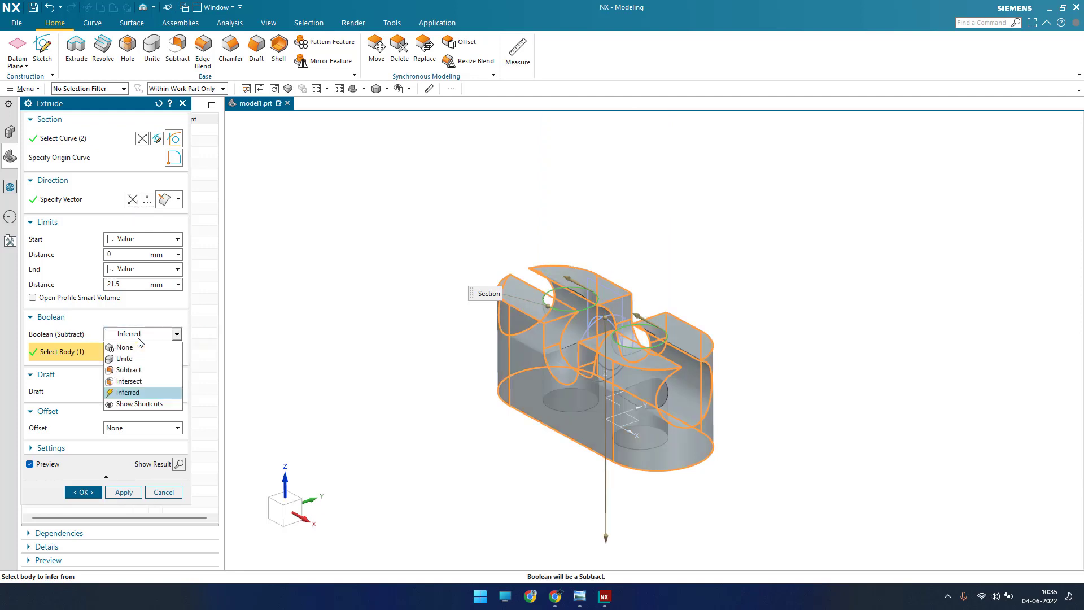
left_click(138, 370)
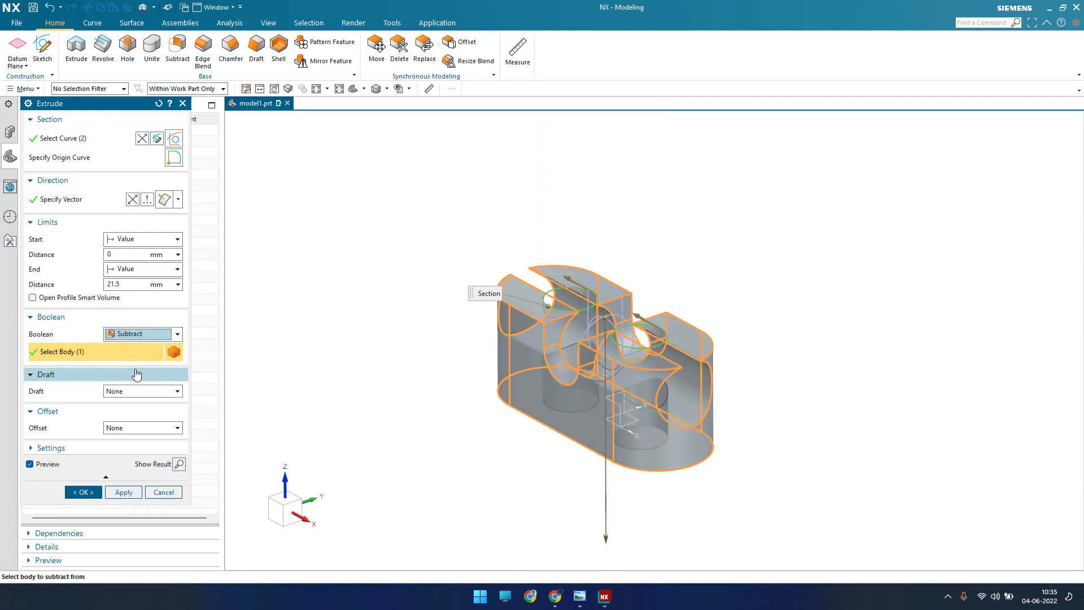
left_click(89, 492)
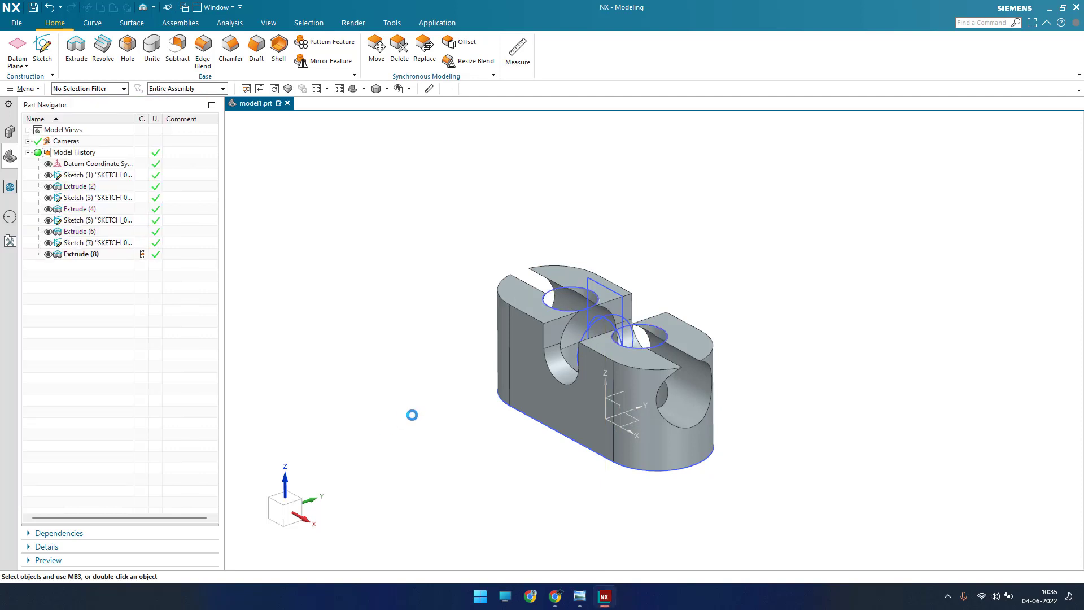
Step: Inspect the block, then examine the exercise drawing's section view for the sloped ends and return to the model
mouse_move(482, 403)
middle_mouse_down()
mouse_move(530, 462)
mouse_move(468, 408)
mouse_move(496, 458)
middle_mouse_up()
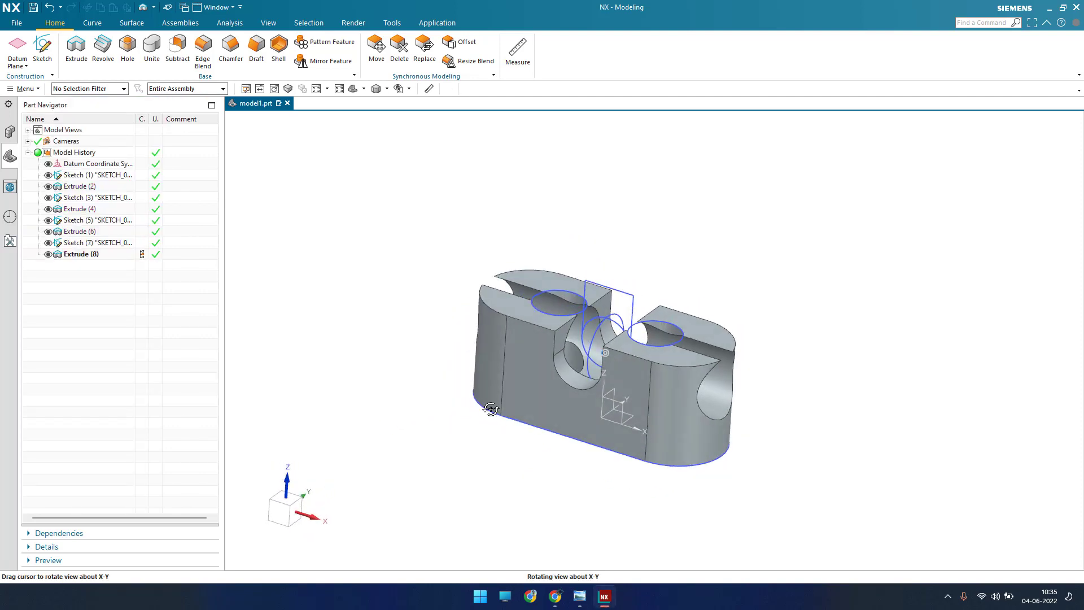
left_click(580, 596)
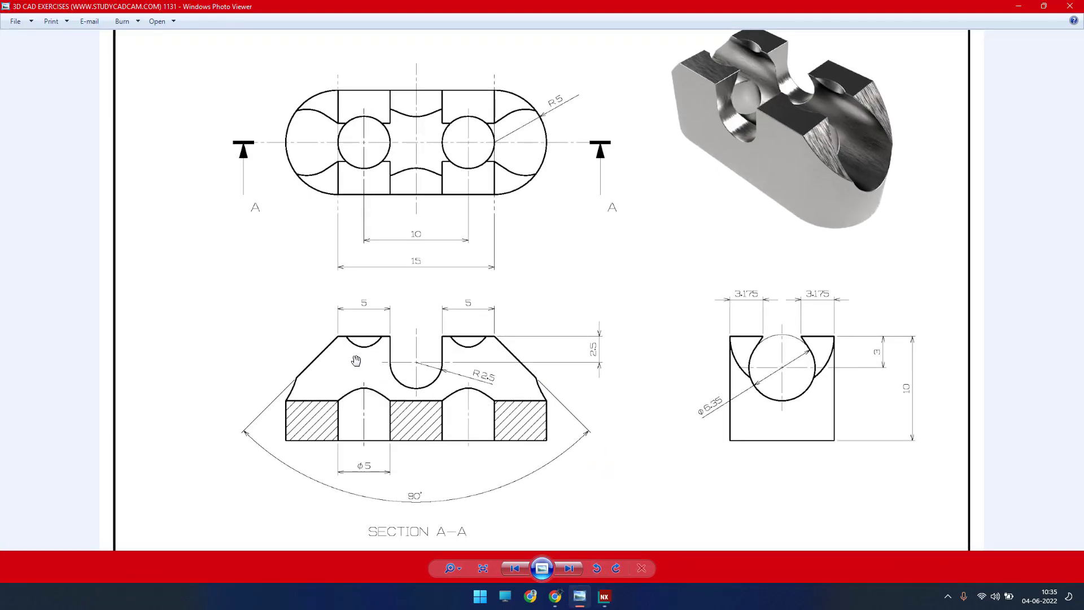
left_click_drag(293, 378, 264, 400)
left_click_drag(378, 535, 384, 474)
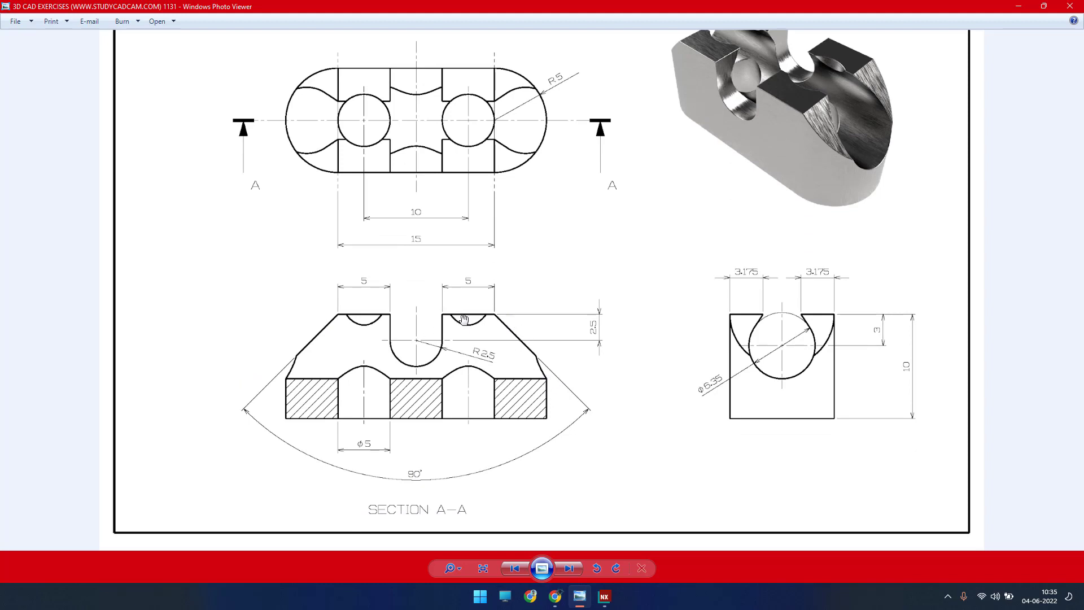
left_click_drag(460, 287, 447, 332)
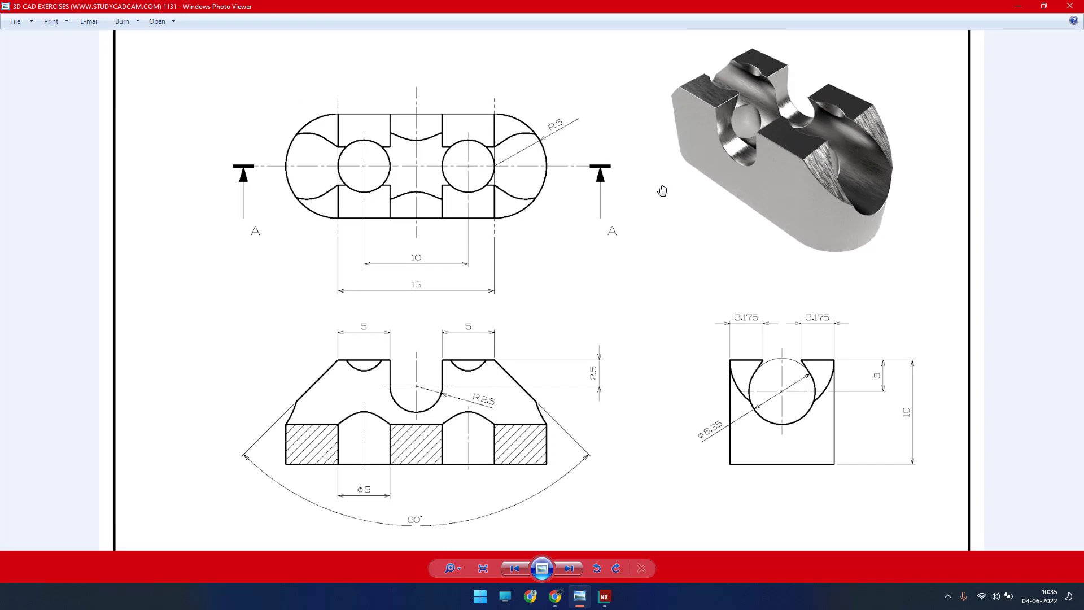
key("alt+Tab")
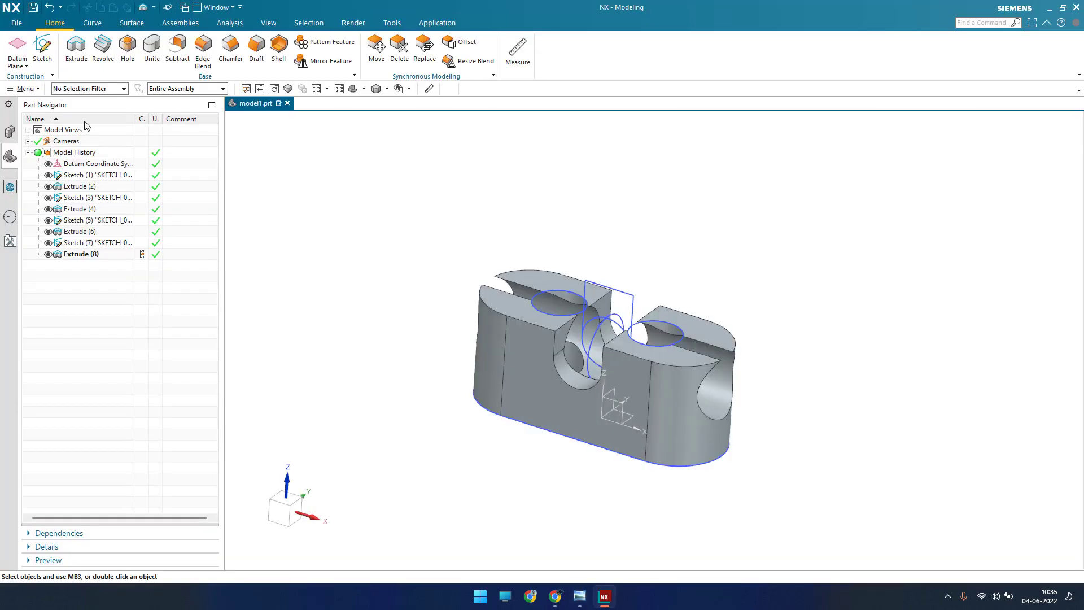
Step: Start a sketch on the datum coordinate system's XZ plane, running lengthwise through the block
left_click(44, 55)
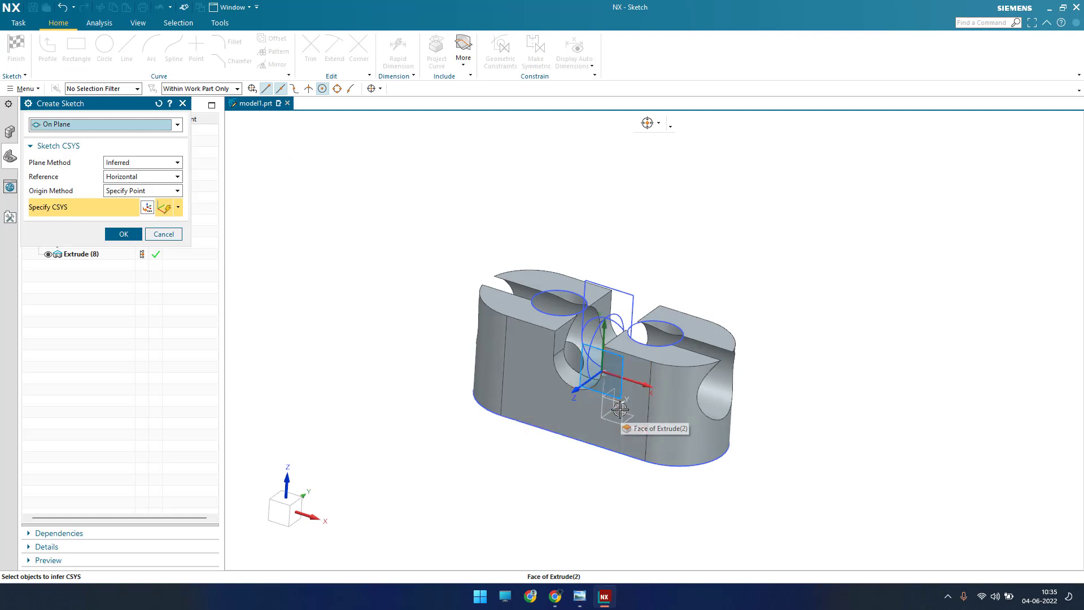
scroll(620, 405, "down", 4)
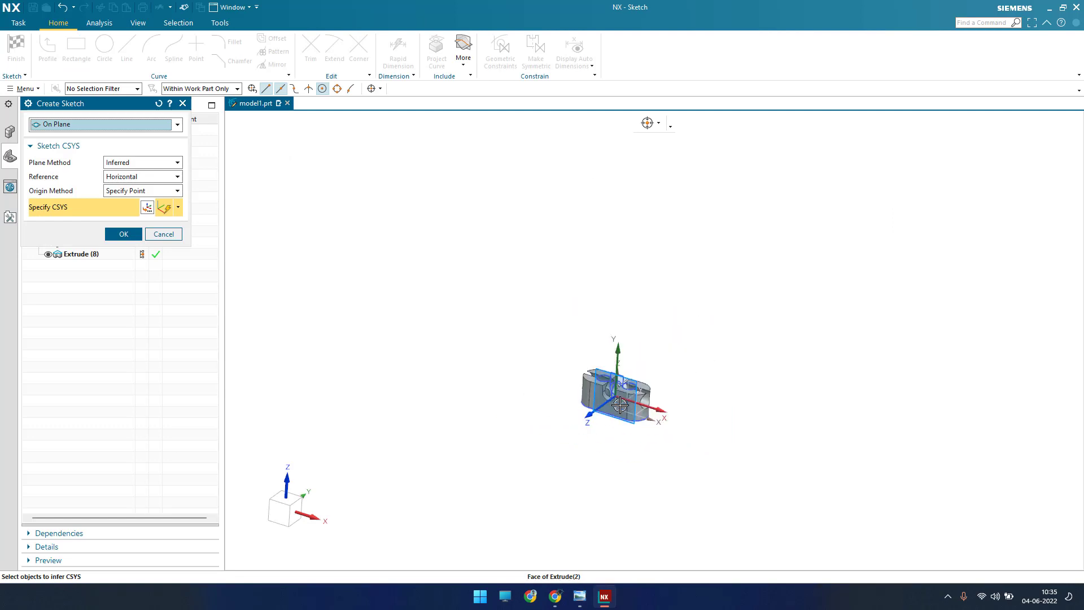
scroll(619, 402, "up", 9)
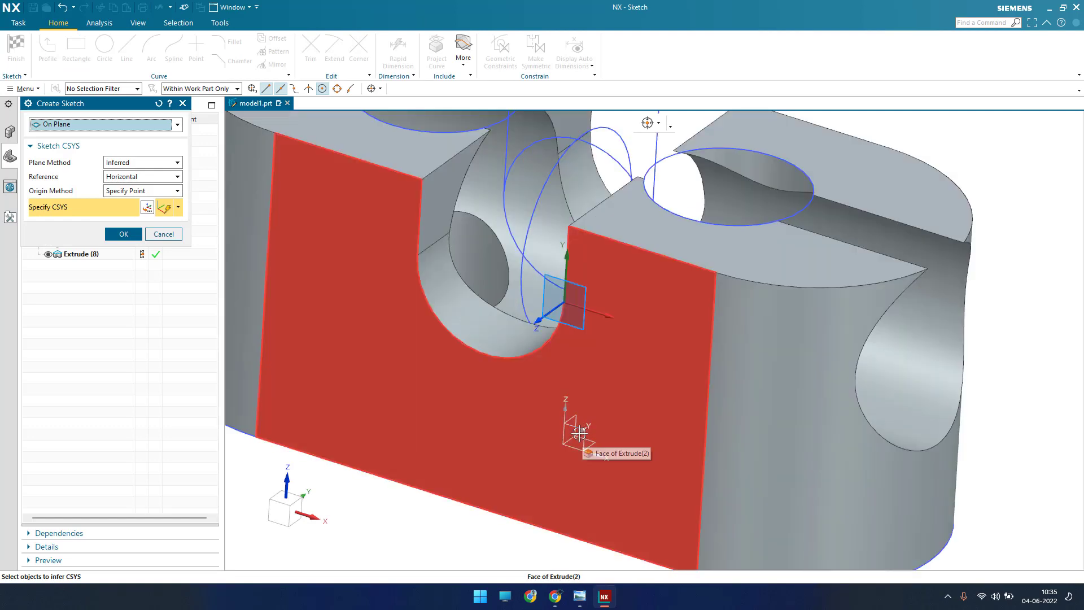
left_click(579, 433)
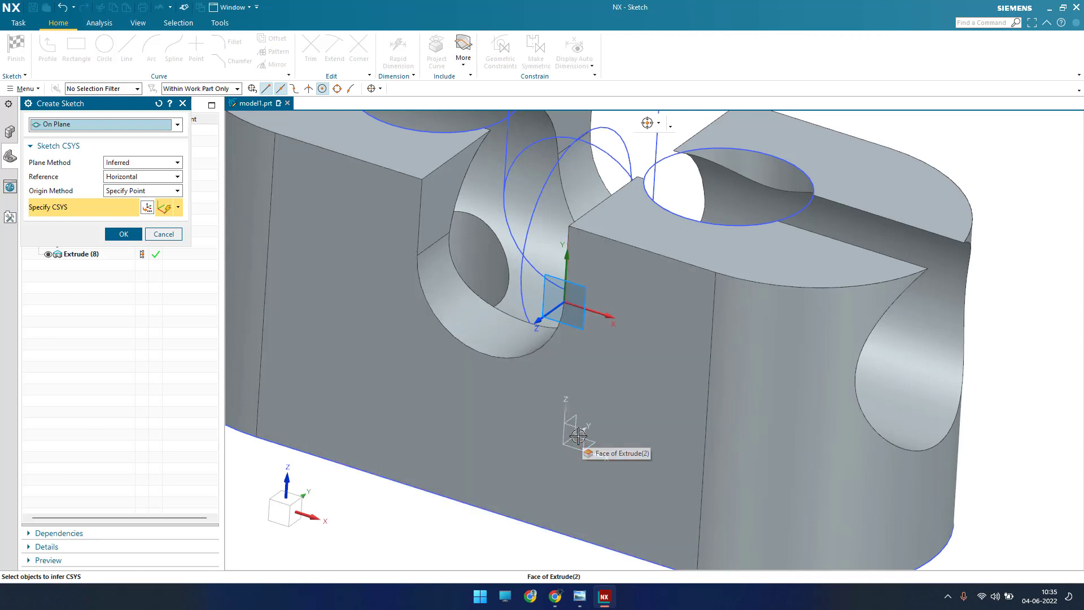
middle_click(700, 342)
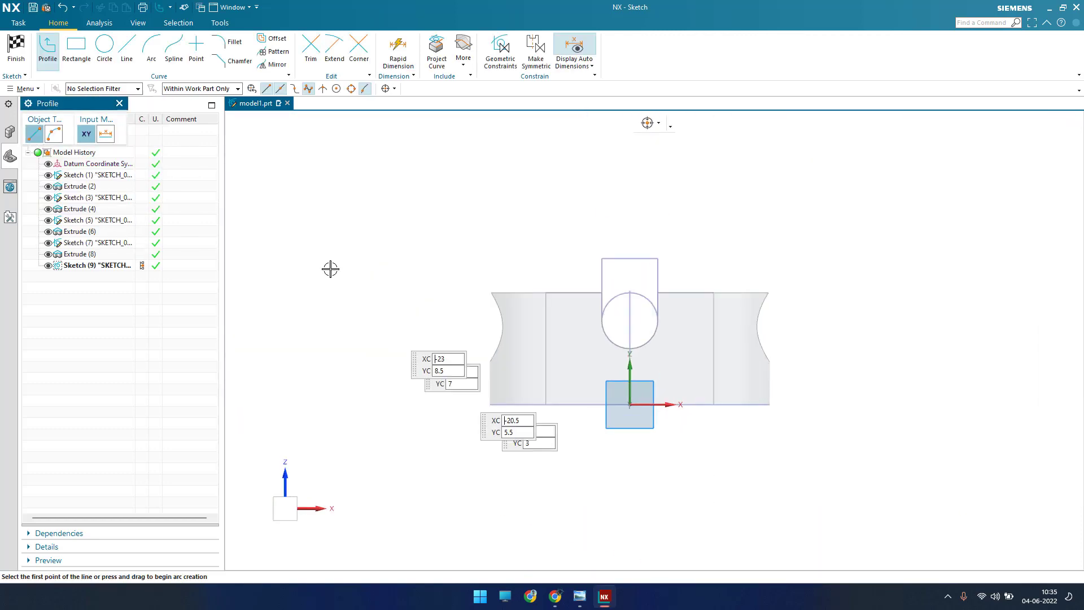
Step: Draw two sloping lines about 22.5 mm and 21 mm long that meet at an apex above the block
left_click(127, 48)
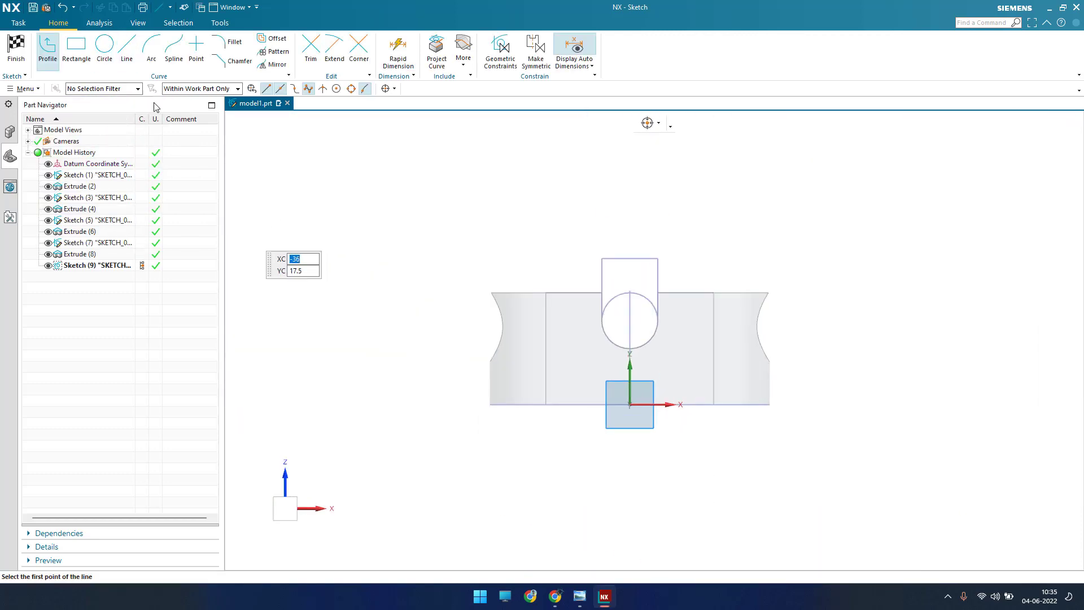
left_click(434, 354)
left_click(626, 185)
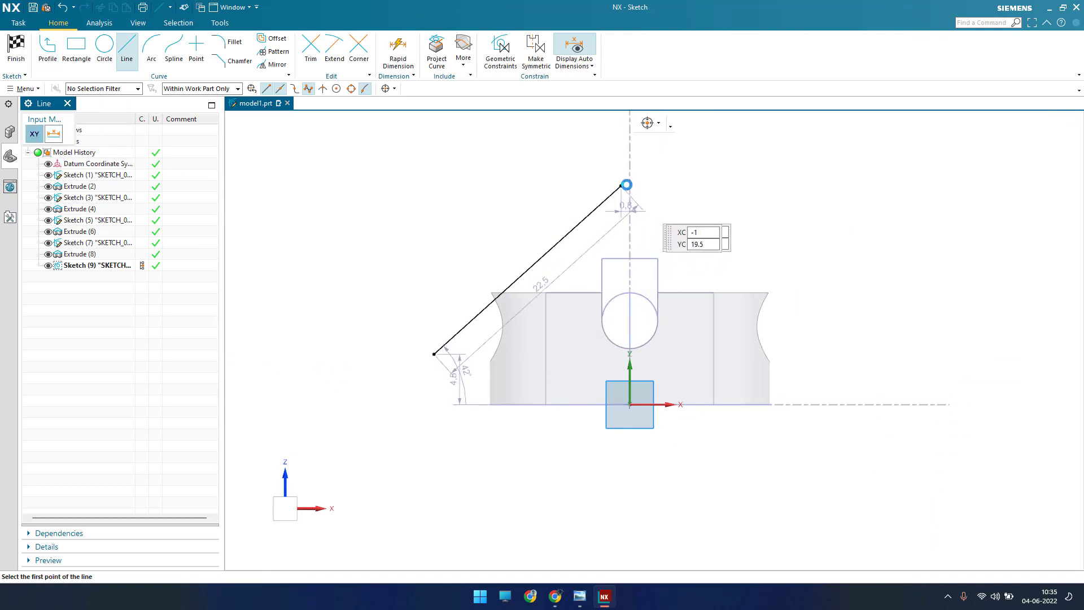
left_click(622, 185)
left_click(800, 337)
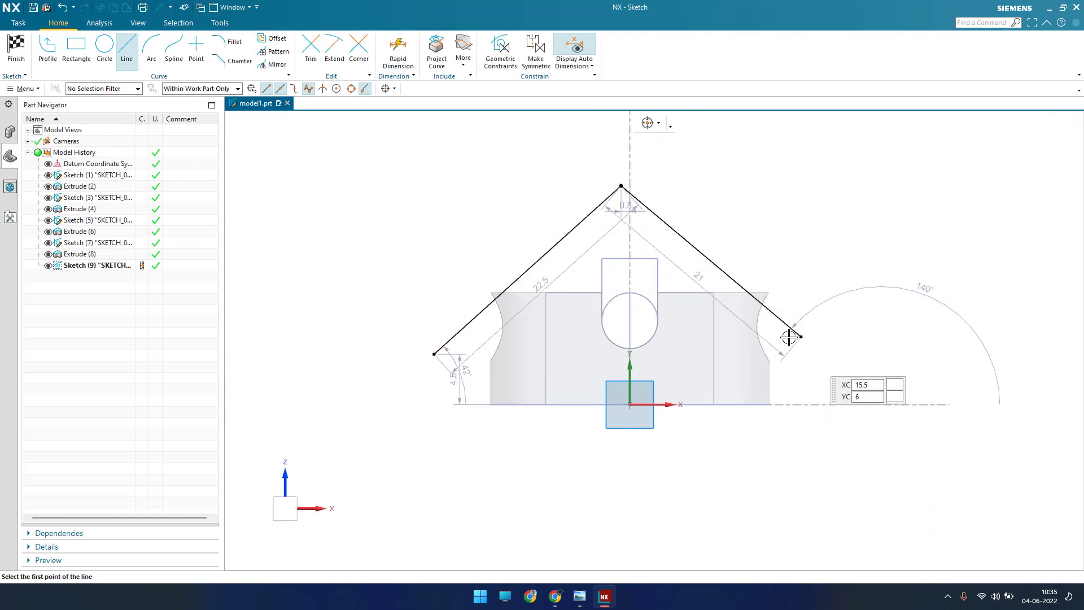
key("Escape")
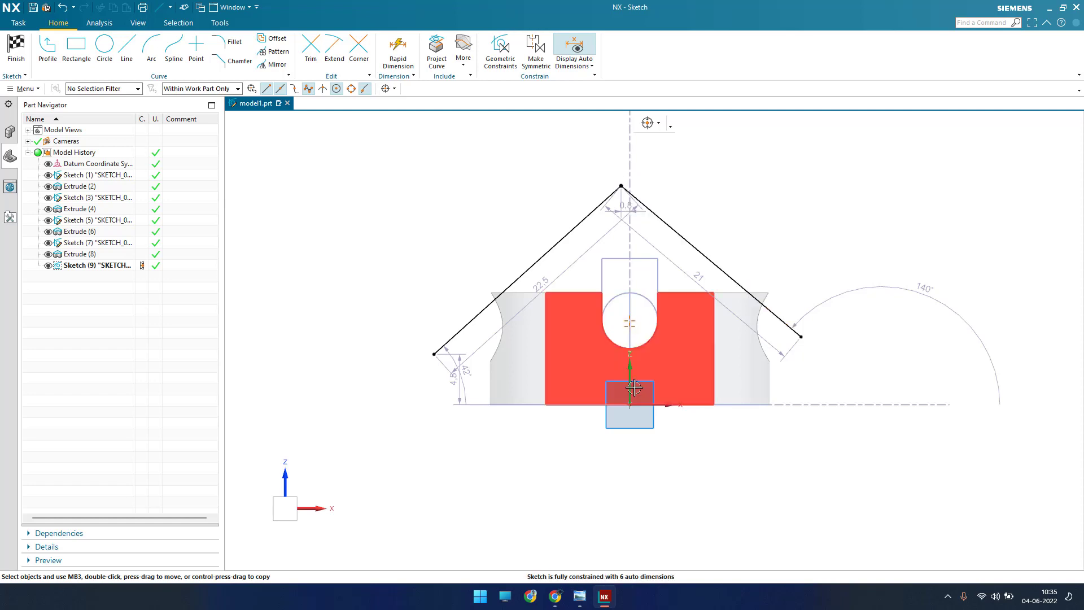
Step: Constrain the apex of the two sloping lines onto the vertical datum axis with a point-on-curve constraint
key("c")
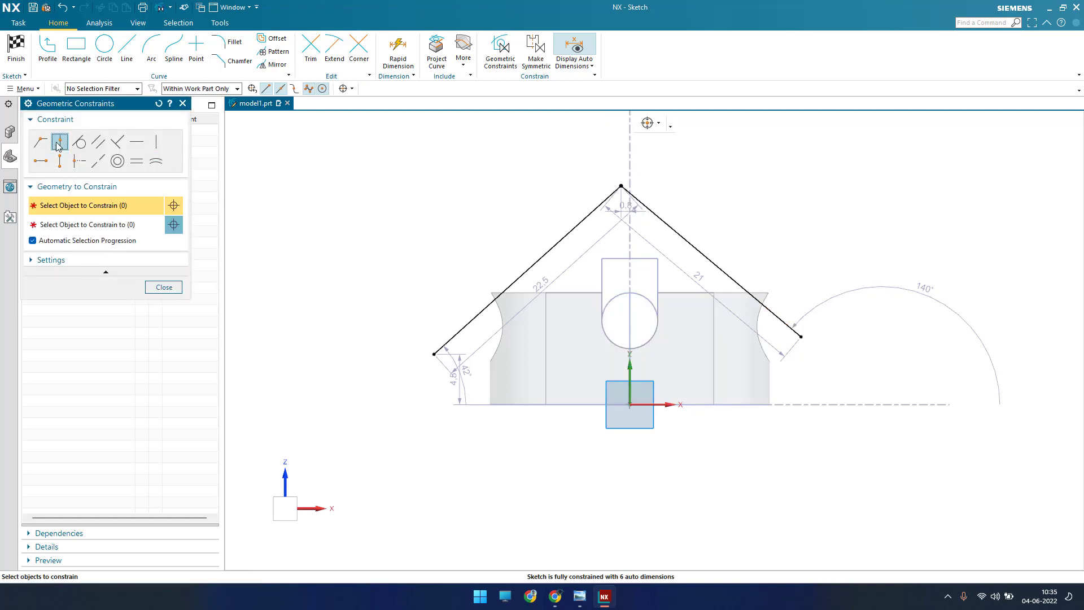
left_click(622, 187)
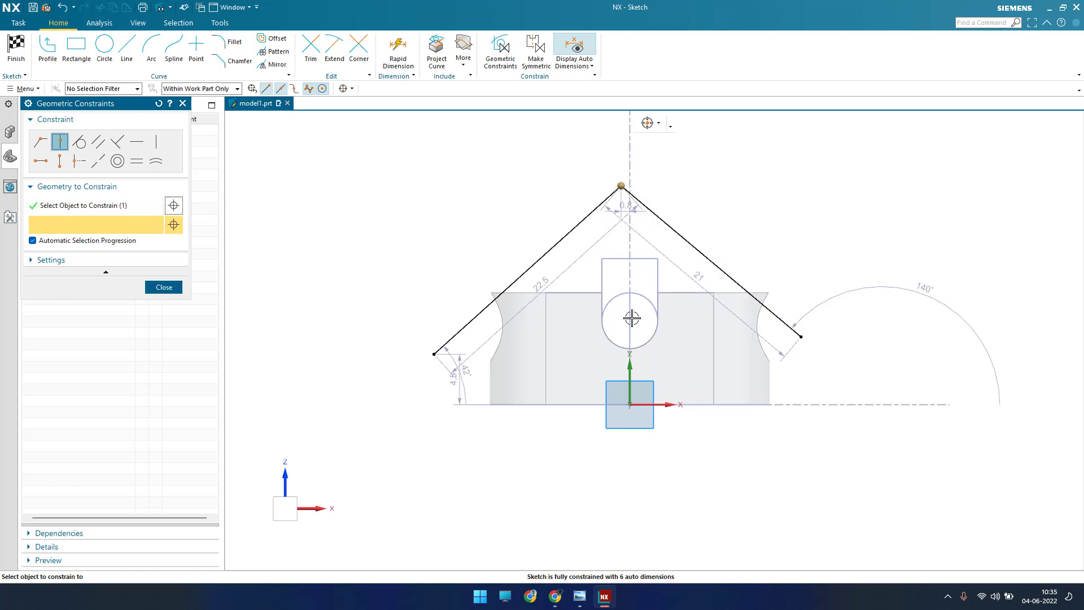
left_click(629, 370)
key("Escape")
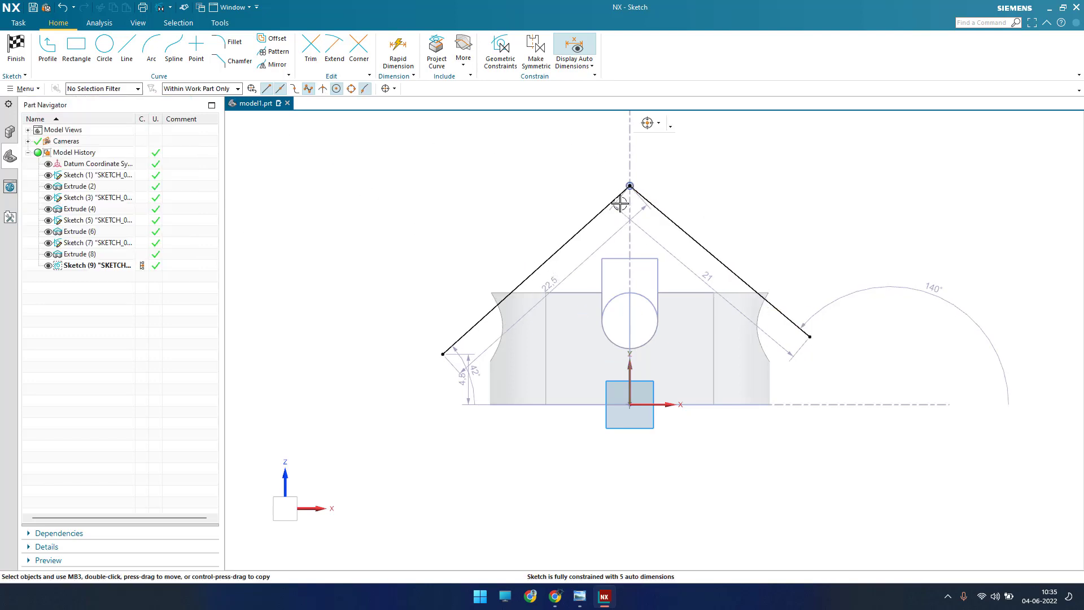
Step: Make the two sloping lines symmetric about the vertical datum axis
left_click(536, 48)
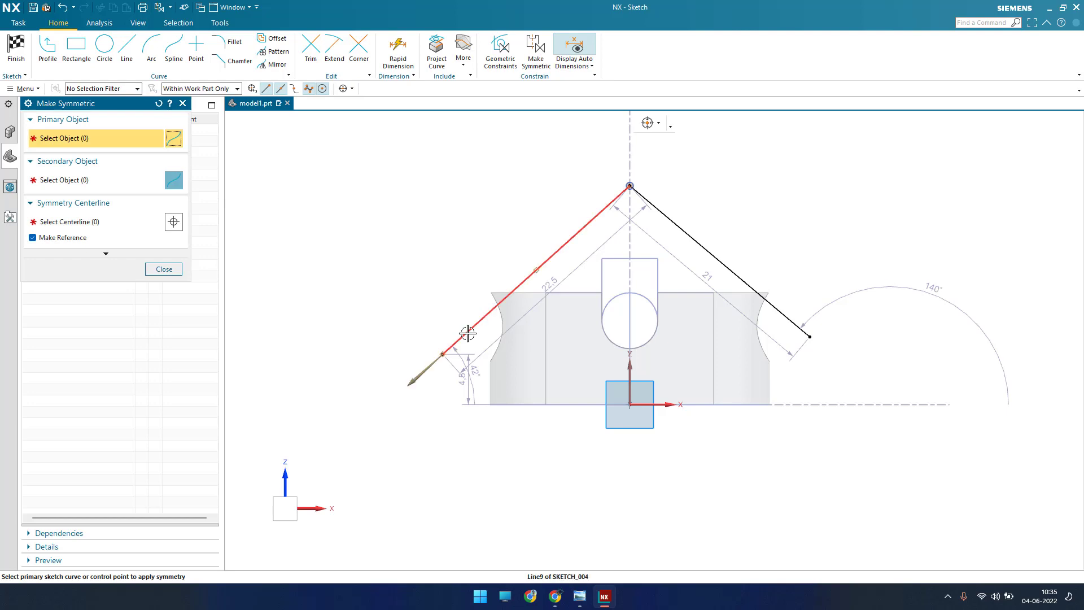
left_click(468, 334)
left_click(795, 322)
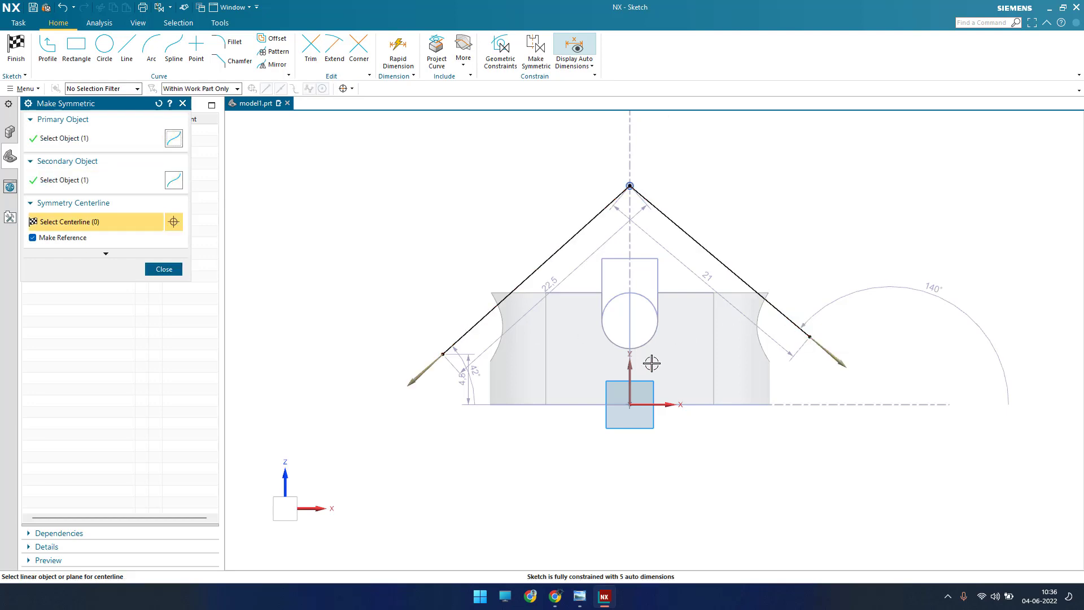
left_click(617, 377)
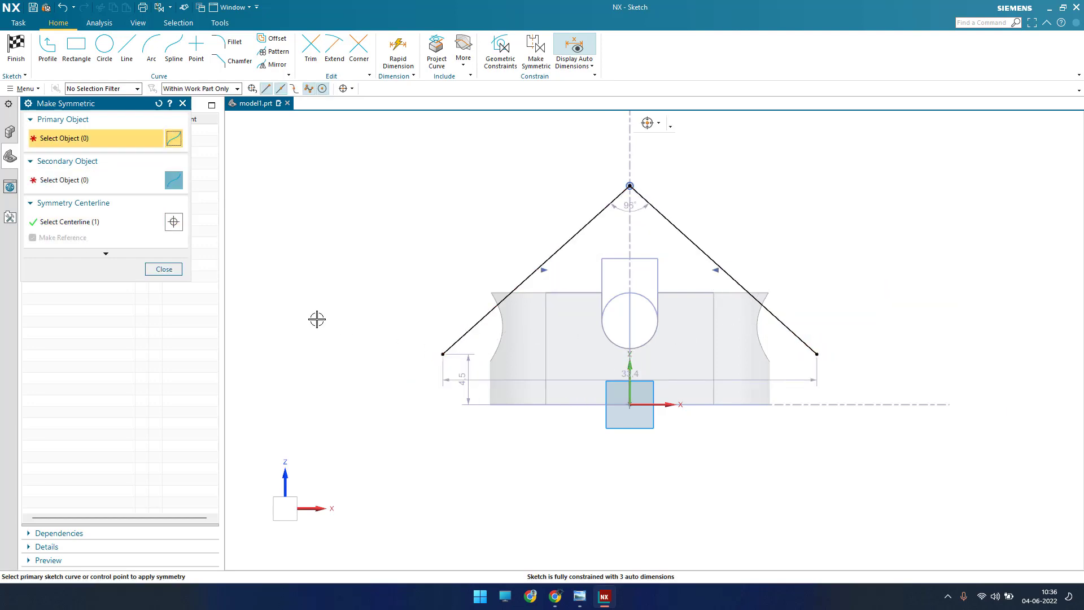
left_click(164, 270)
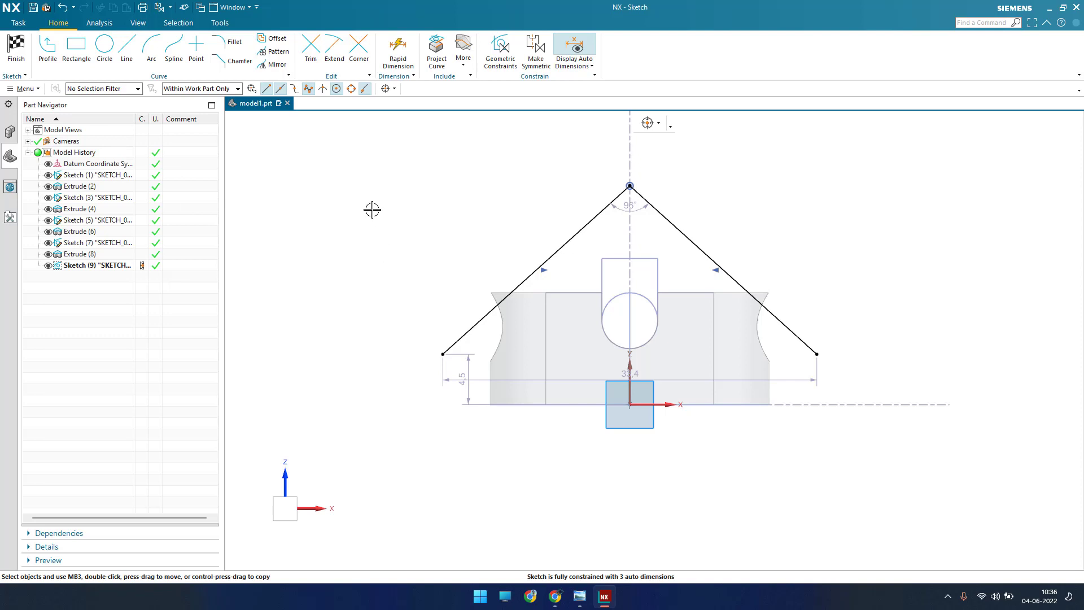
Step: Dimension the angle between the two sloping lines as 90°
key("d")
left_click(528, 276)
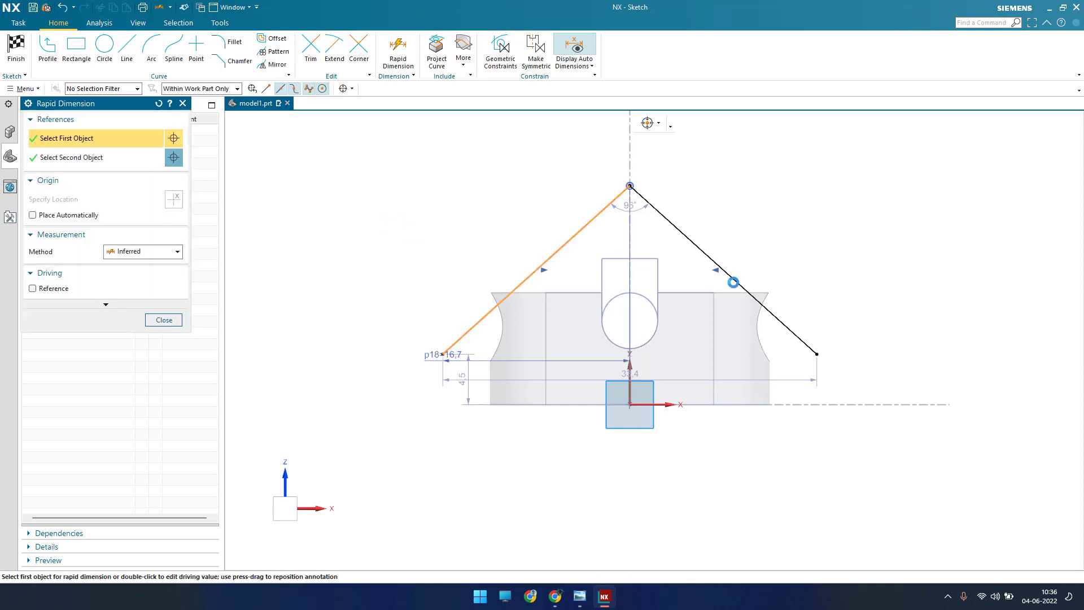
left_click(733, 282)
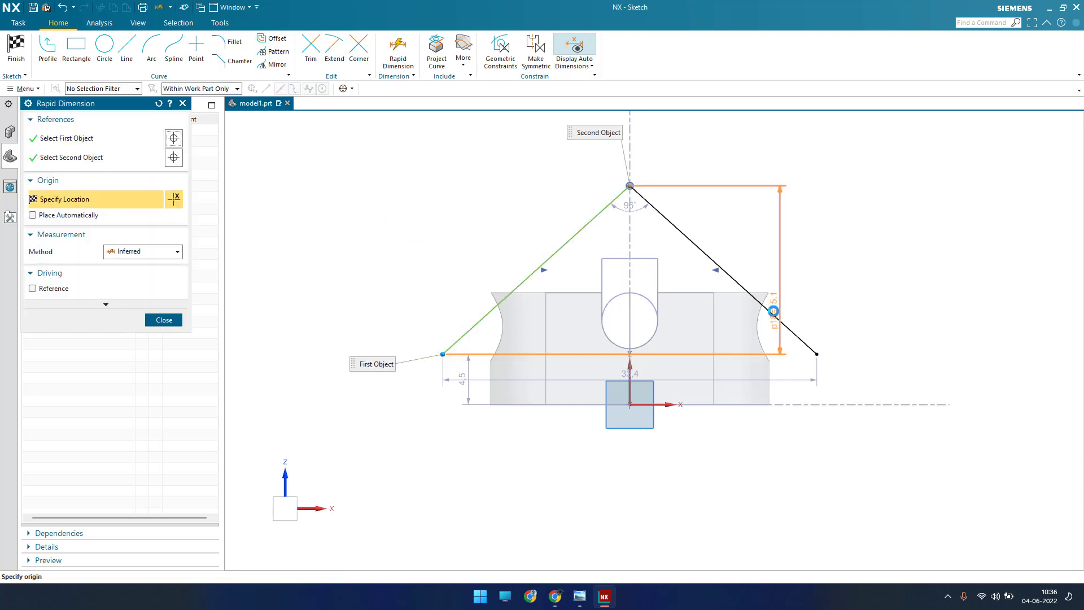
left_click(604, 478)
type("90")
key("Return")
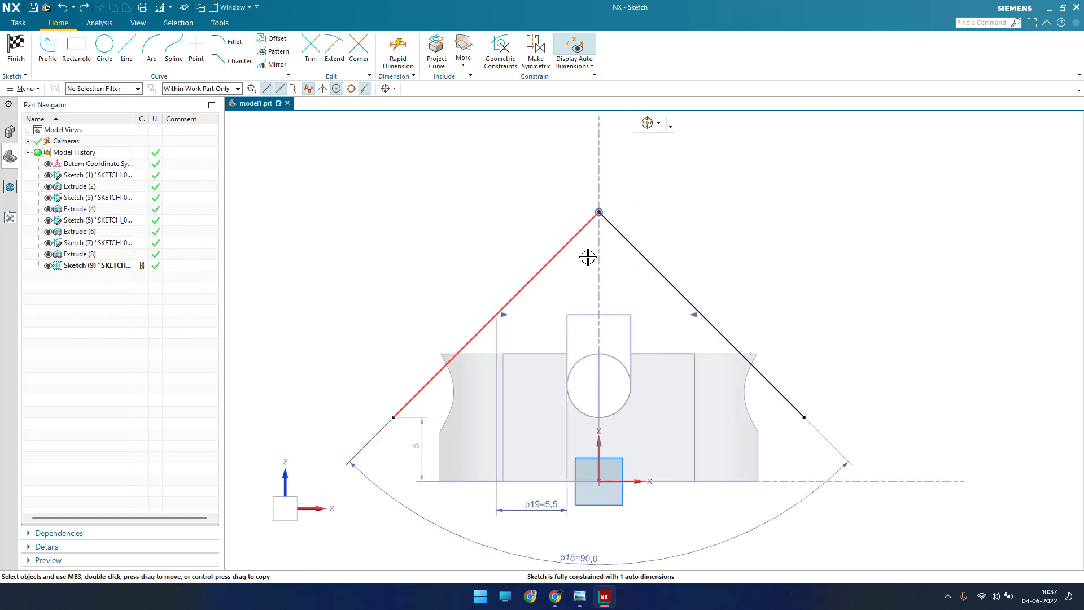
Step: Check the drawing and try to dimension the left sloping line's midpoint horizontally from the slot's left side line
left_click(580, 597)
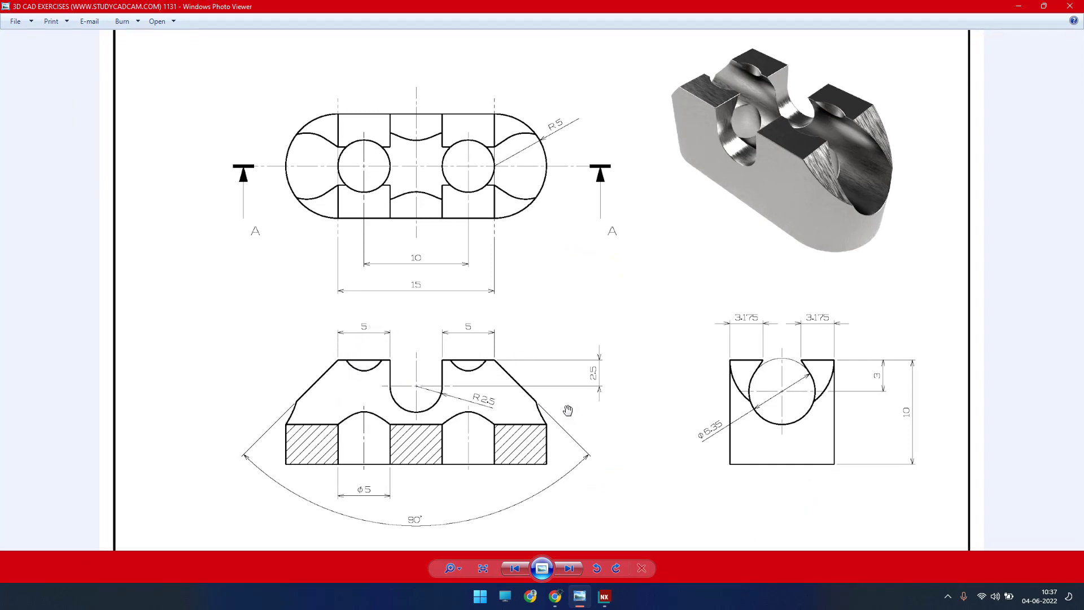
left_click(1019, 7)
scroll(474, 332, "up", 2)
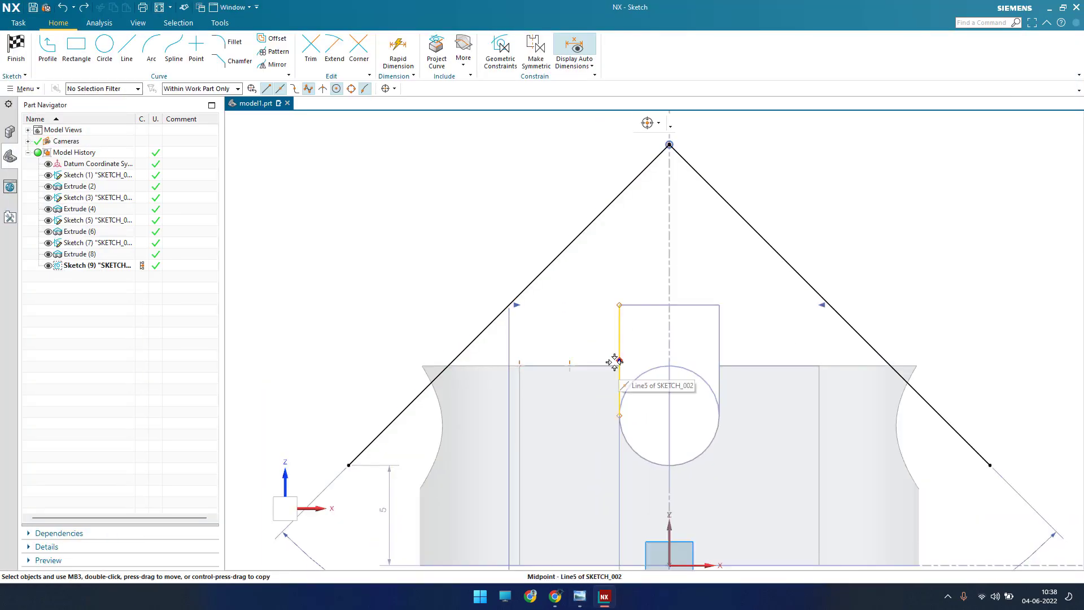
key("d")
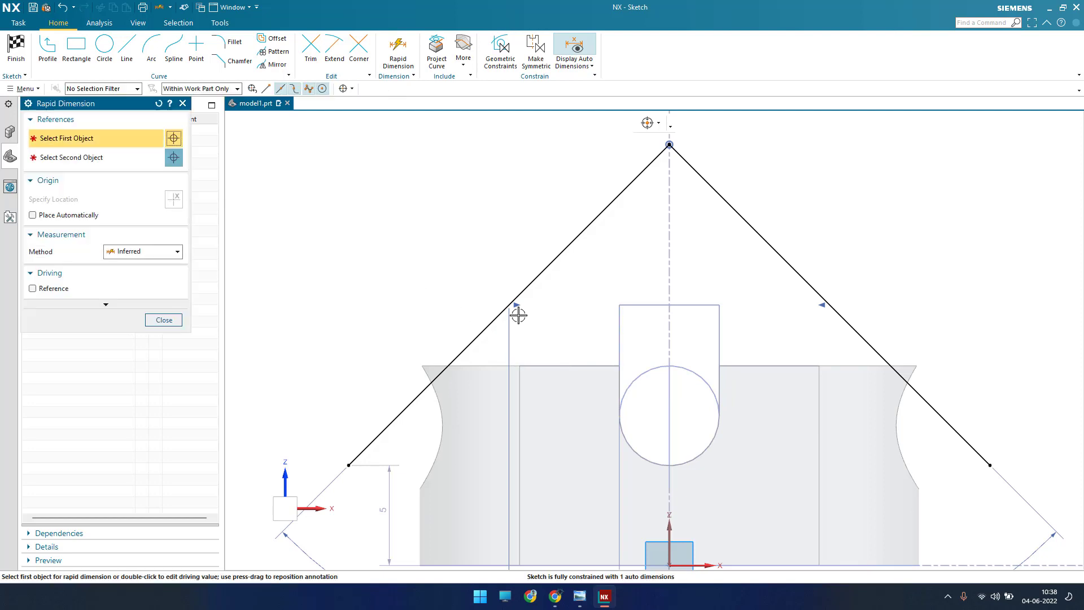
left_click(510, 306)
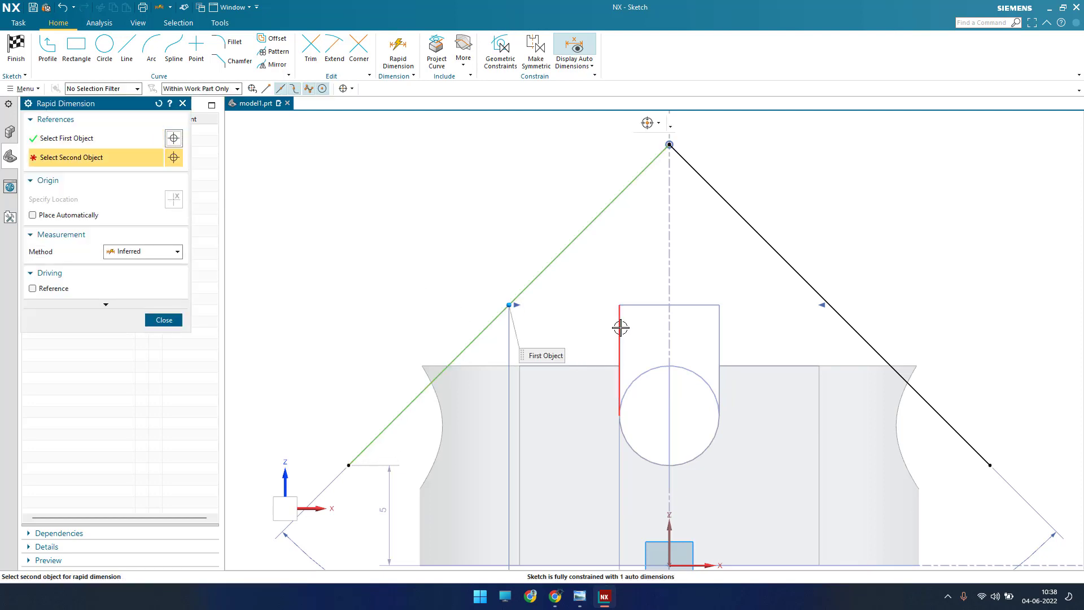
left_click(619, 361)
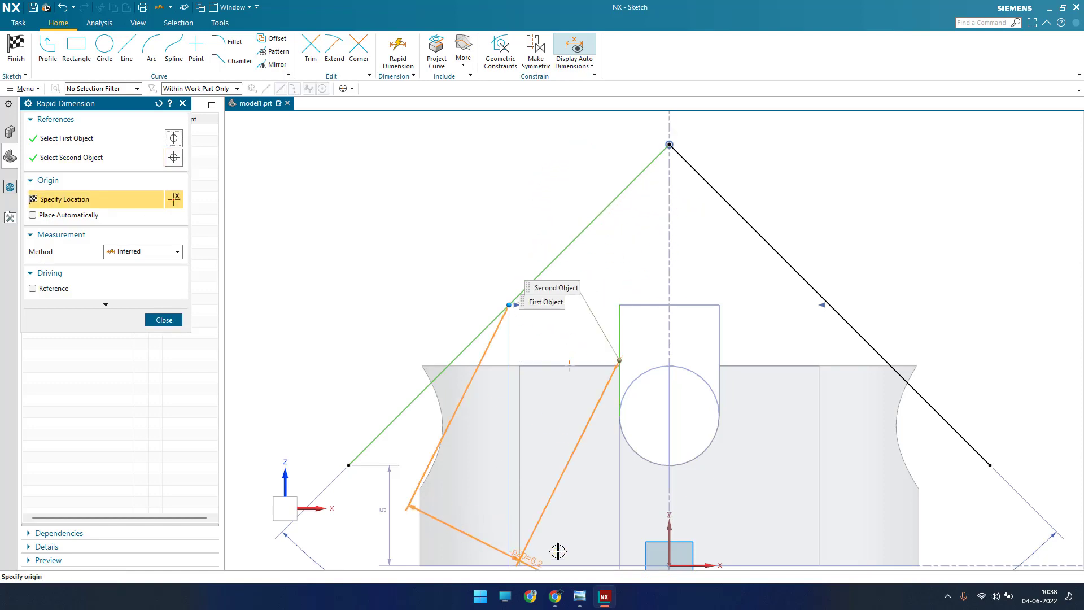
left_click(153, 254)
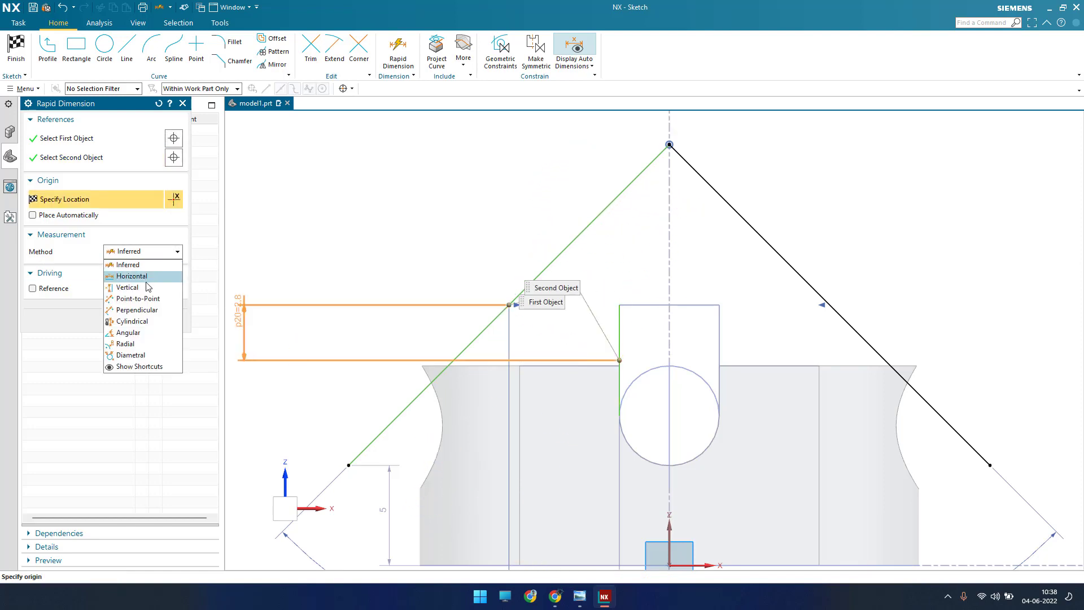
left_click(147, 277)
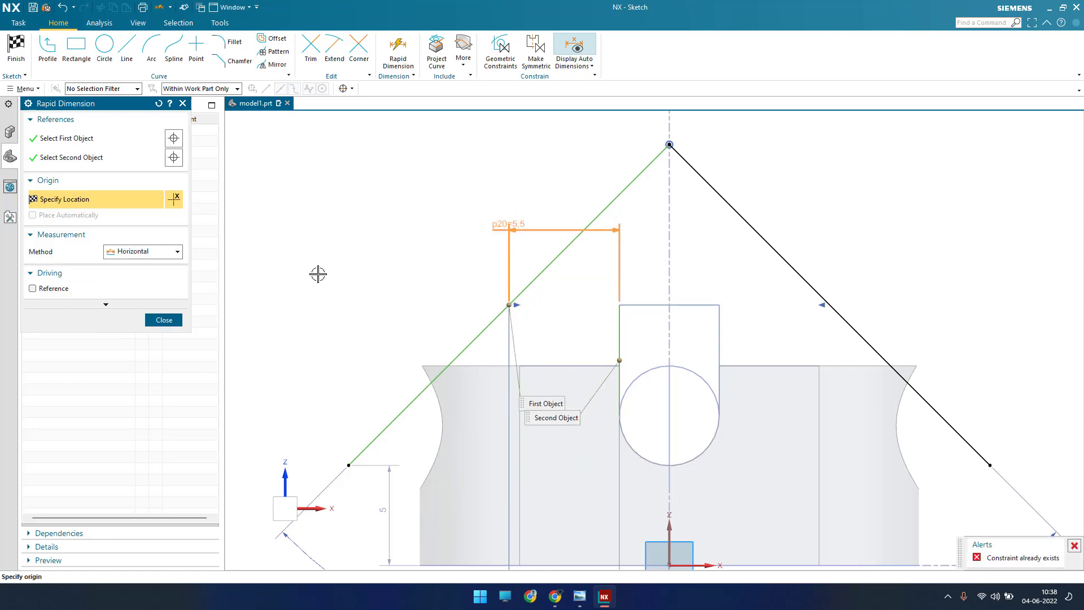
left_click(164, 320)
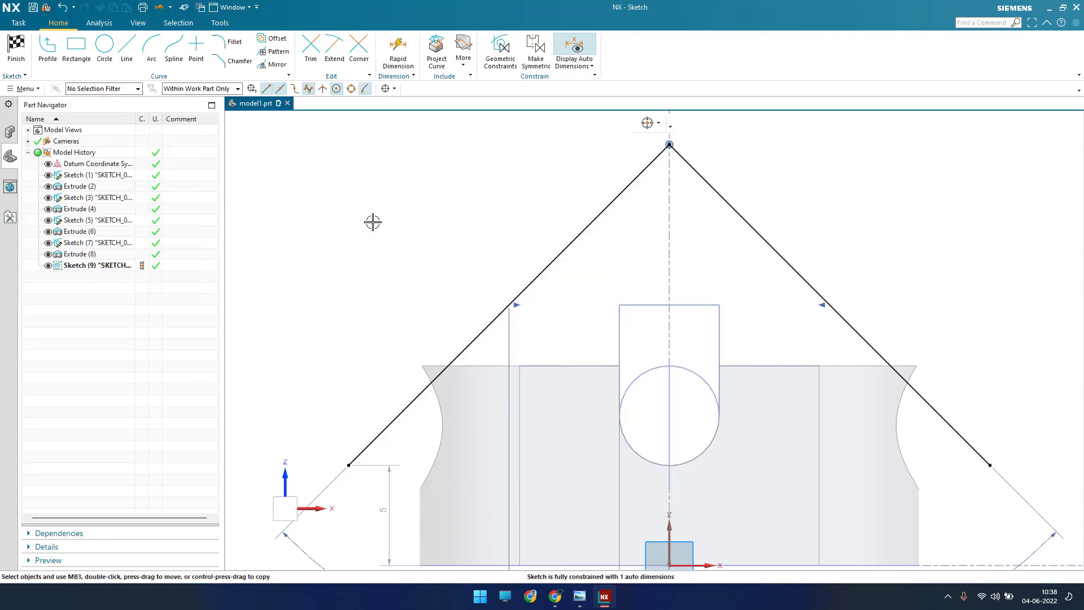
Step: Retry the horizontal dimension between the left sloping line's midpoint and the slot's left side line
key("d")
left_click(510, 305)
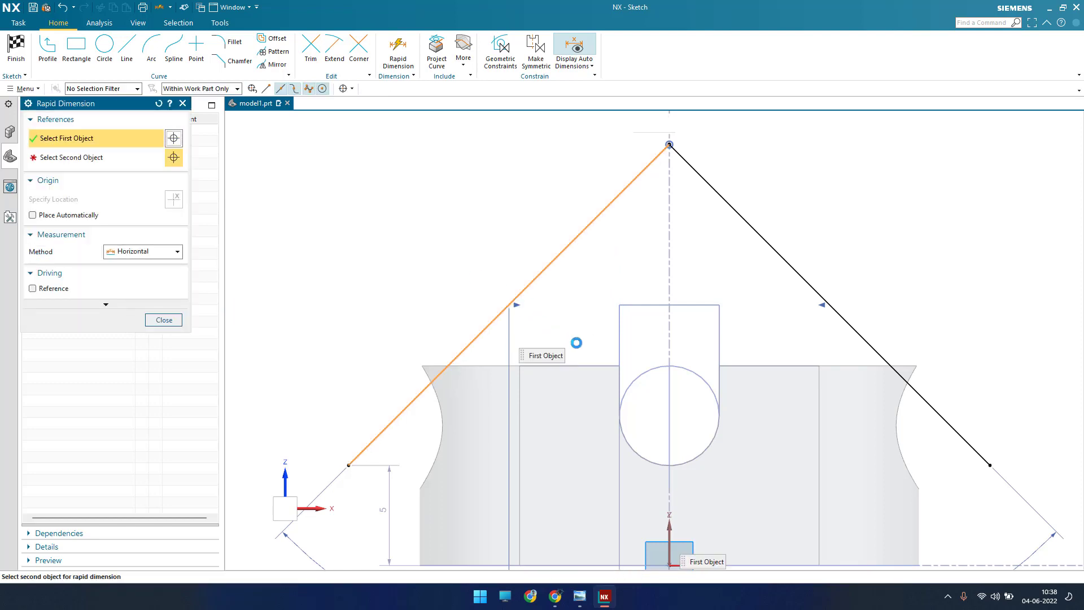
left_click(620, 362)
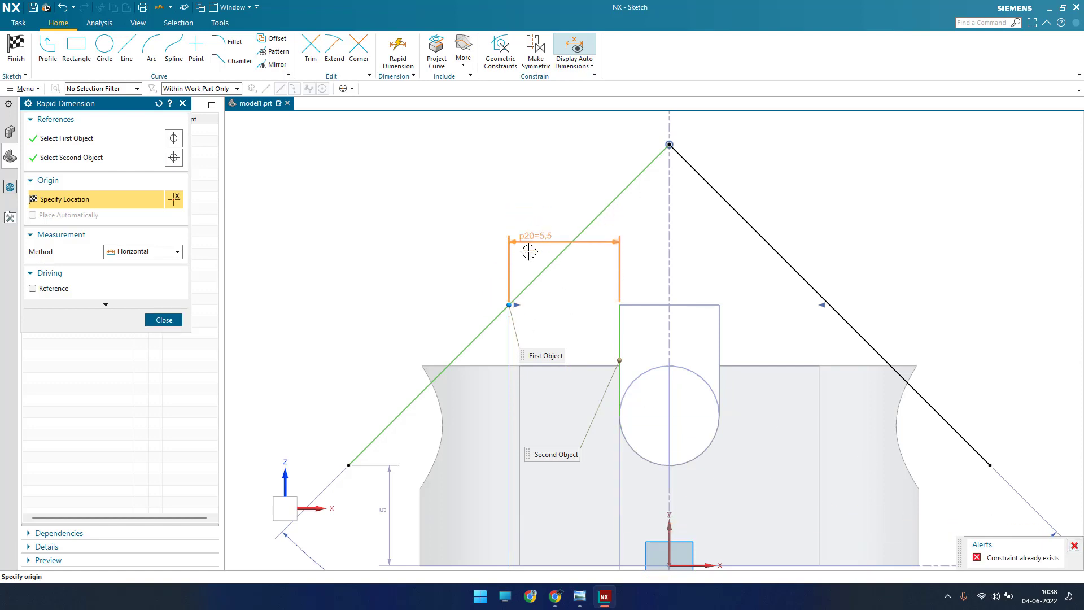
left_click(149, 324)
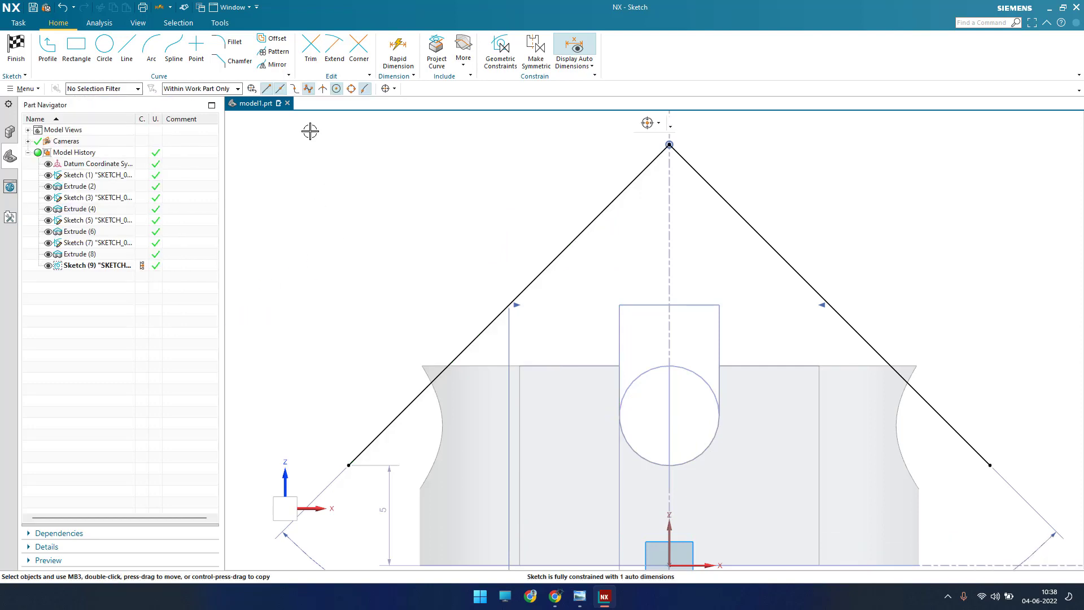
Step: Set the horizontal distance between the left sloping line's midpoint and the slot's left side line to 5 mm
scroll(460, 205, "down", 4)
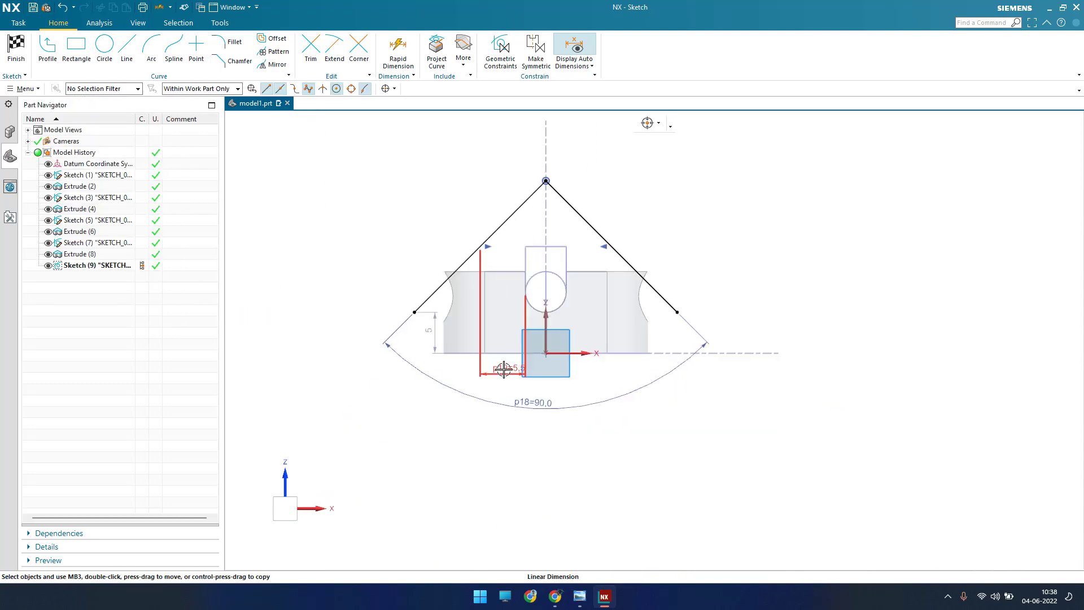
double_click(500, 181)
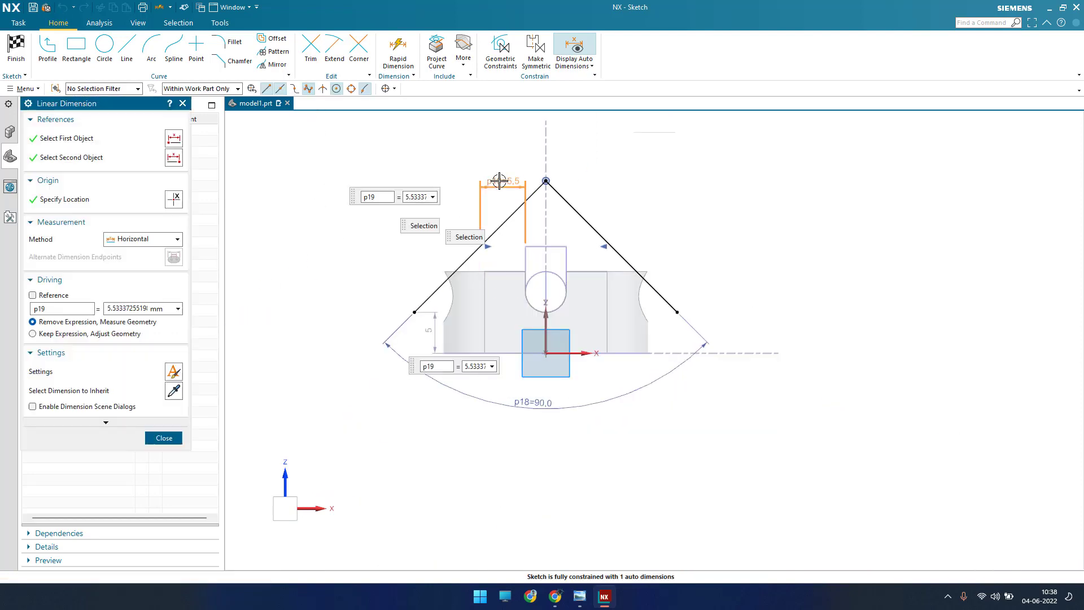
type("5")
key("Return")
middle_click(499, 181)
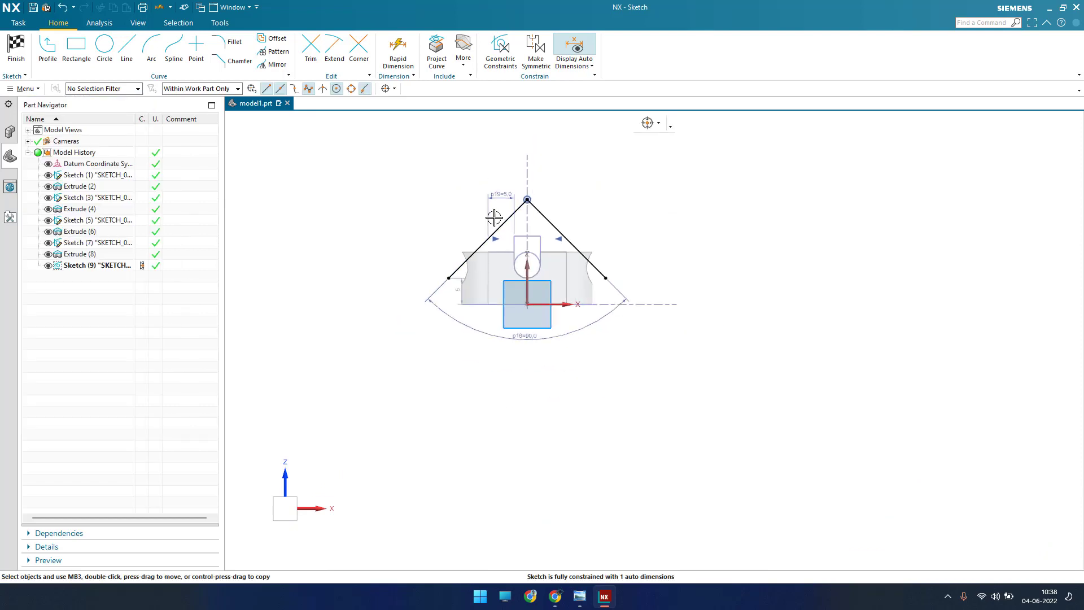
scroll(500, 288, "up", 5)
scroll(501, 288, "down", 3)
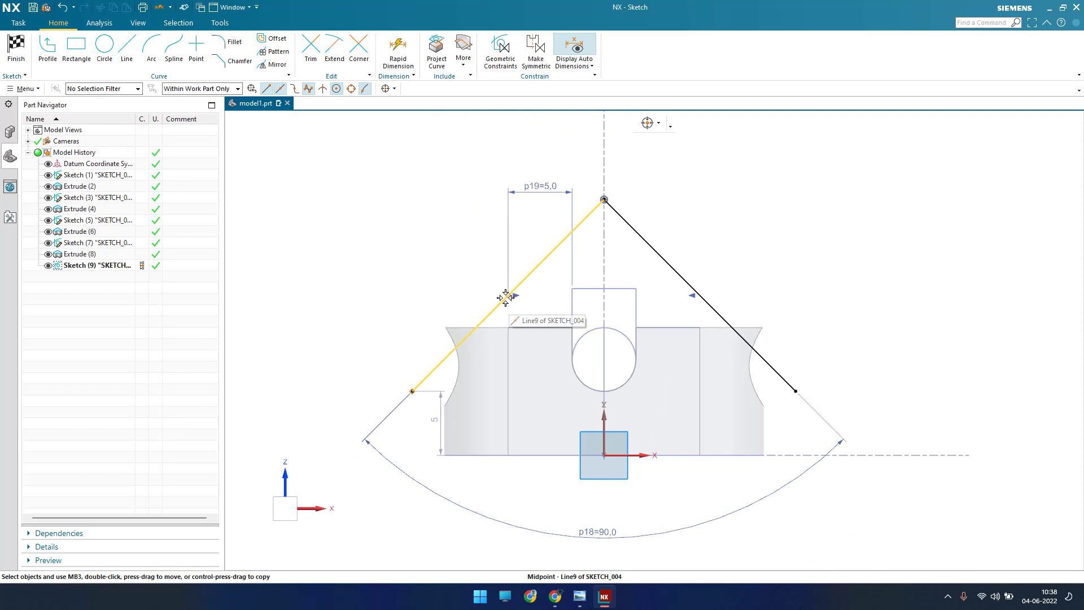
Step: Check the reference drawing and constrain the left sloping line's midpoint onto the block's top edge with Point on Curve
left_click(581, 598)
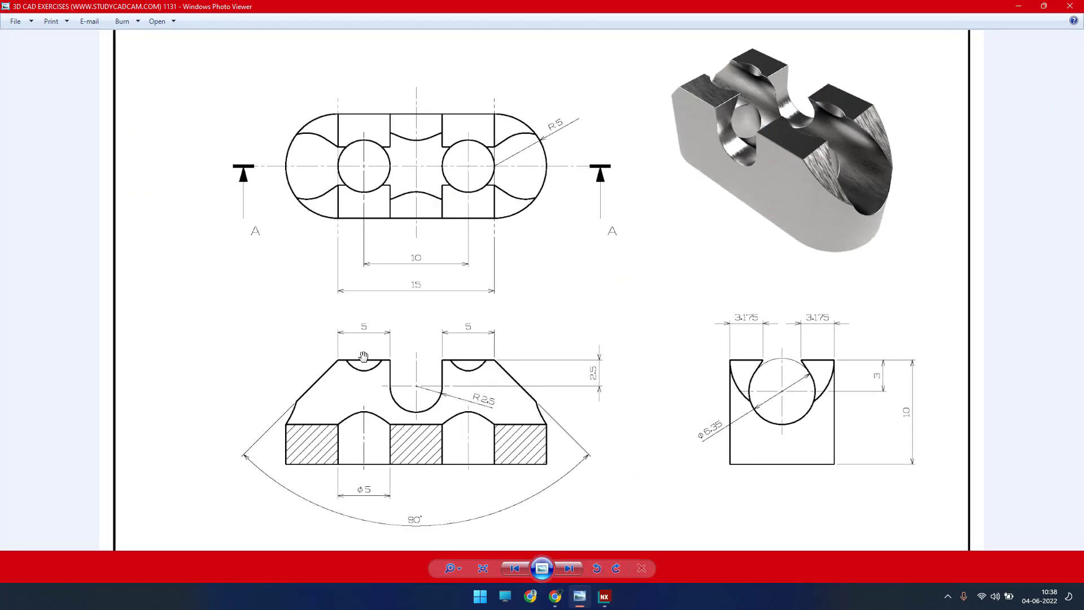
left_click(1019, 9)
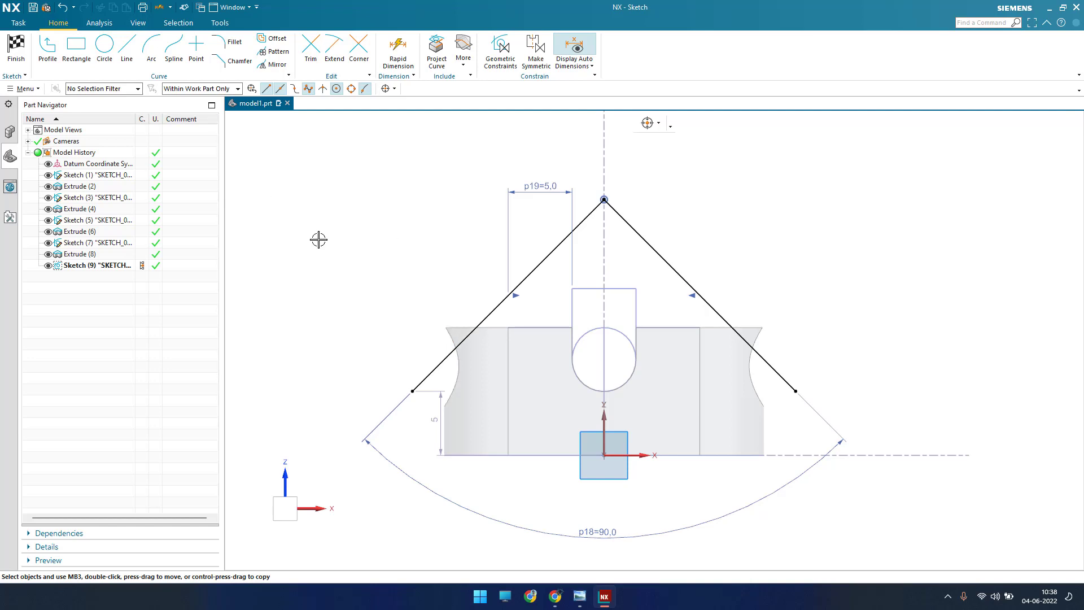
key("c")
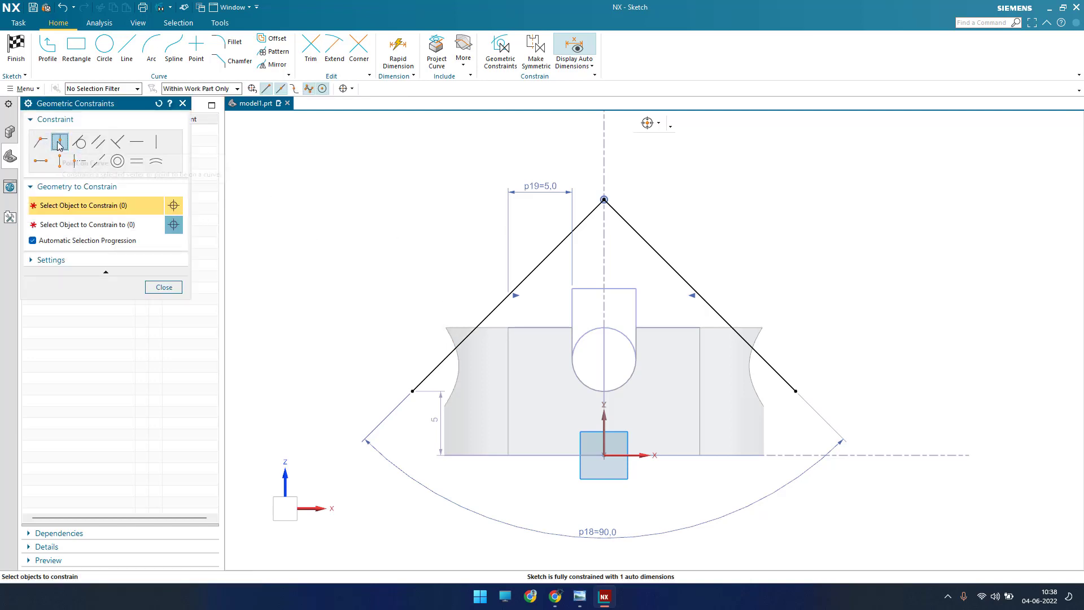
left_click(60, 144)
left_click(508, 295)
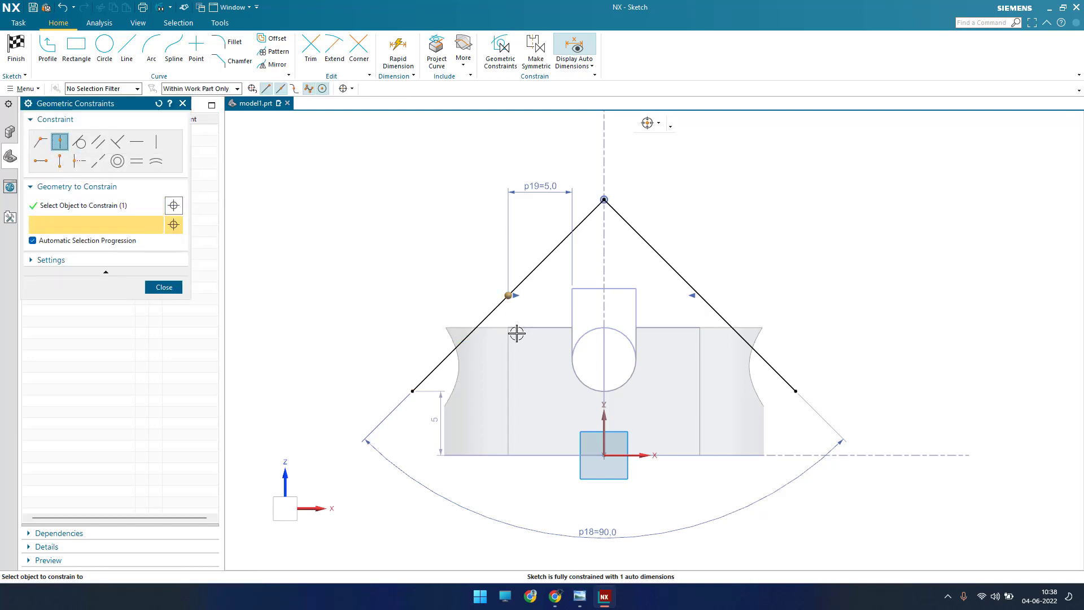
left_click(527, 328)
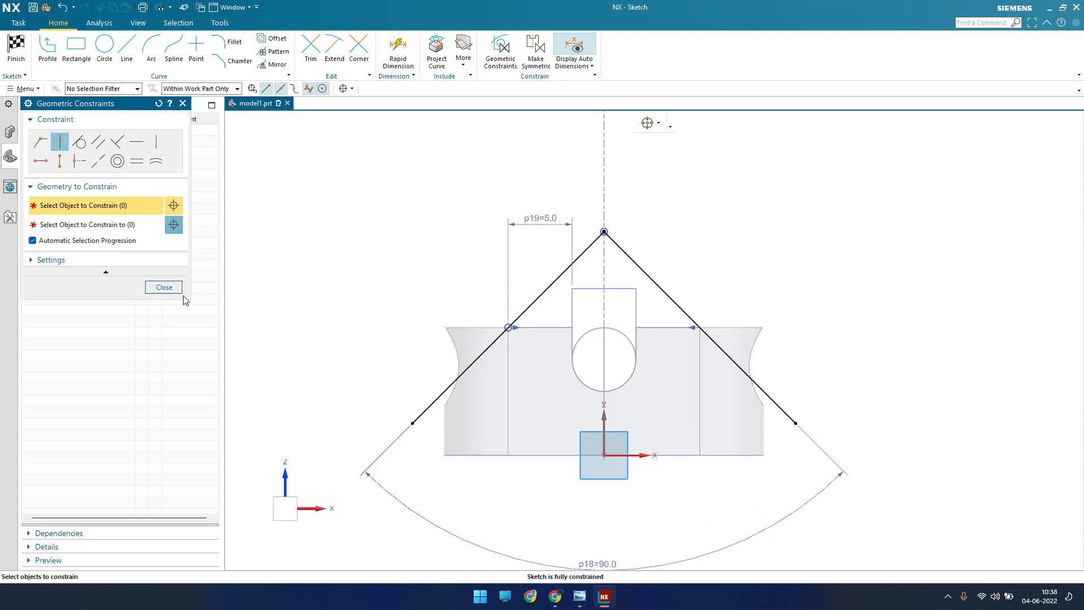
left_click(164, 287)
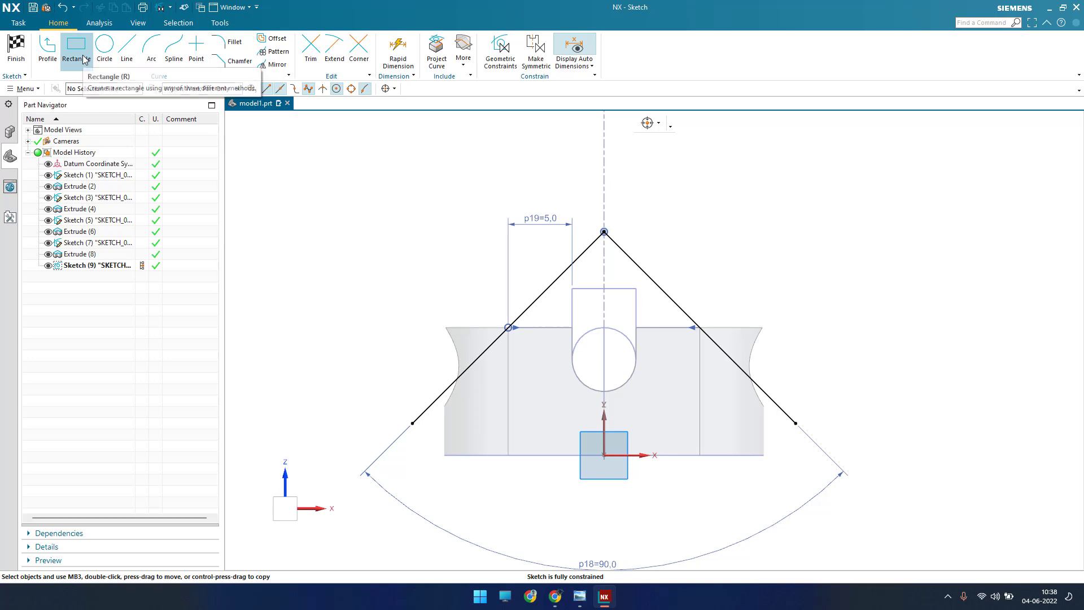
Step: Sketch a three-sided profile from the left sloping line's lower end: about 21 mm up, 33 mm across and 30.5 mm down
left_click(39, 50)
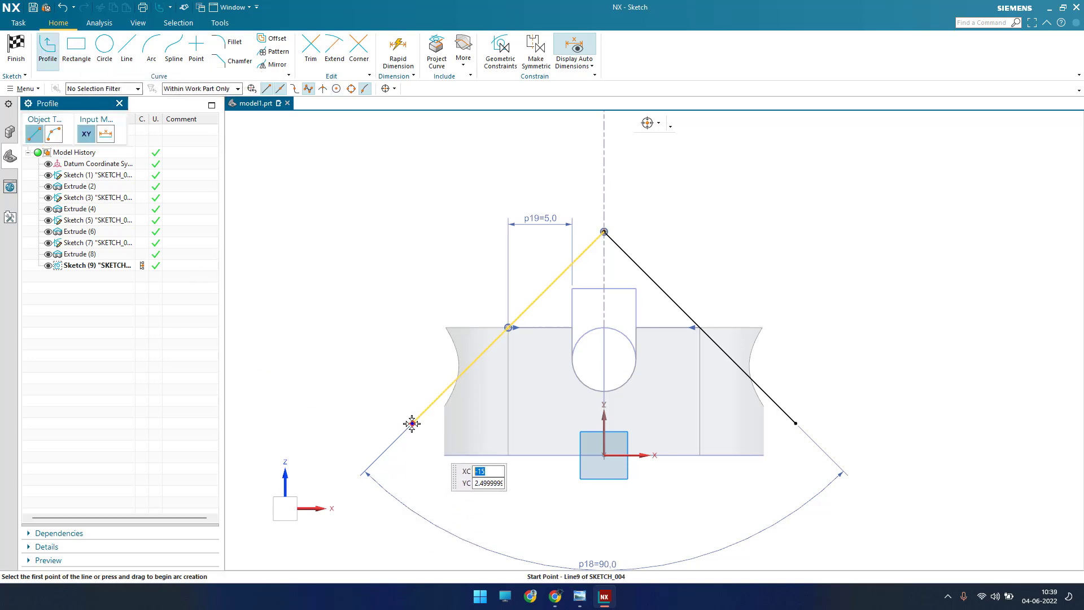
left_click(413, 423)
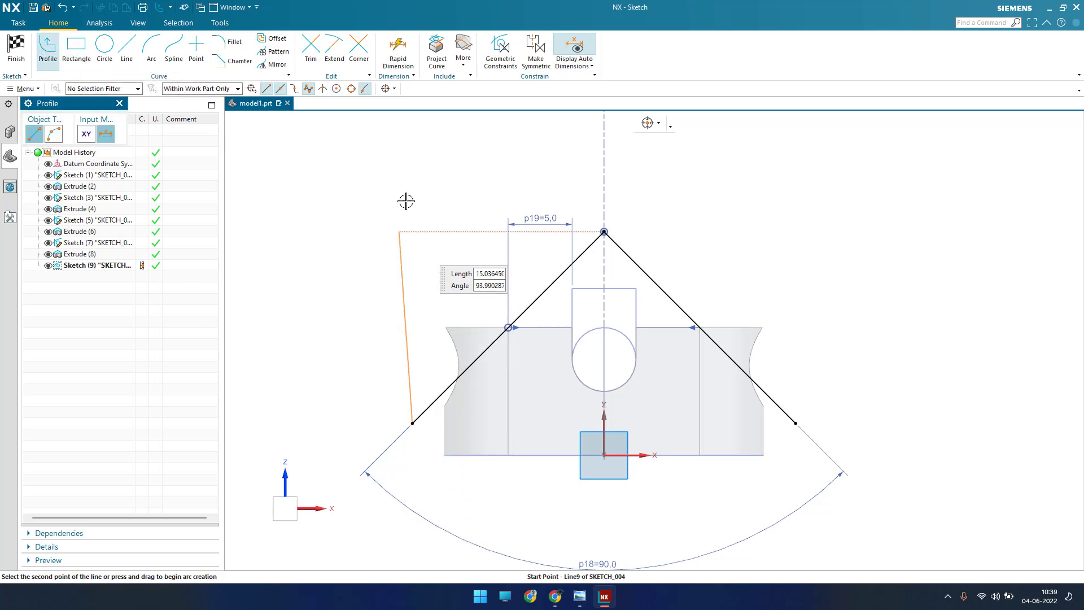
left_click(444, 157)
left_click(834, 154)
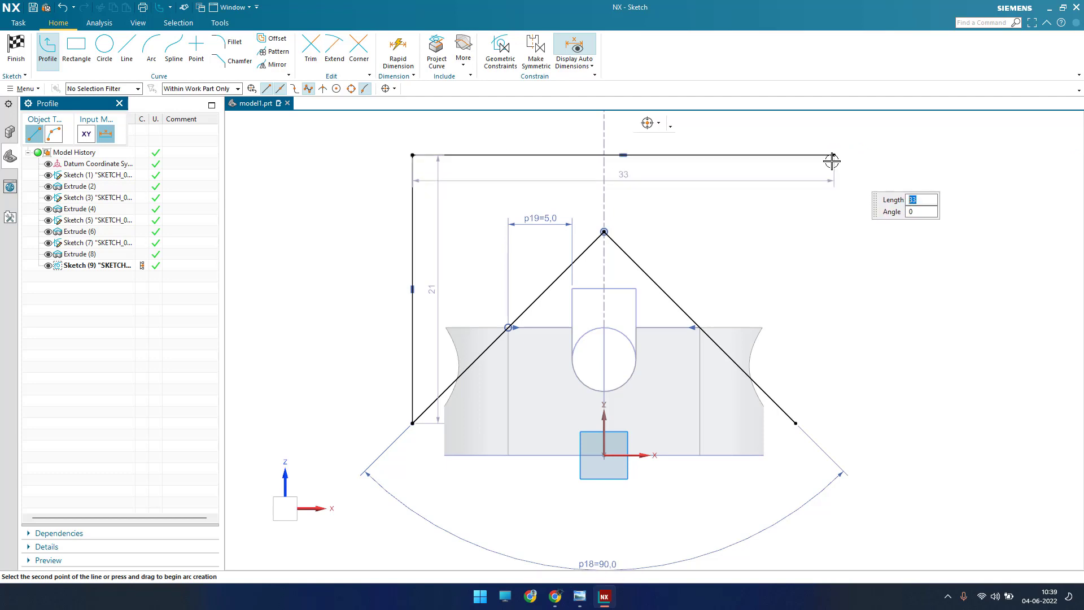
left_click(834, 544)
key("Escape")
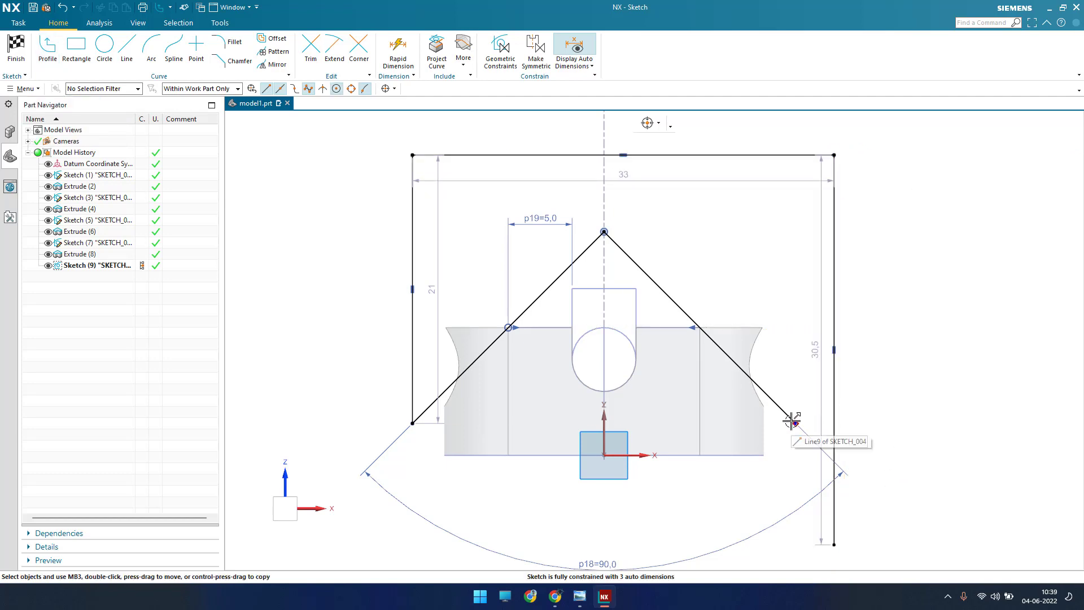
Step: Extend the right sloping line to the right vertical line, trim the vertical's excess below their junction and close the sketch
key("e")
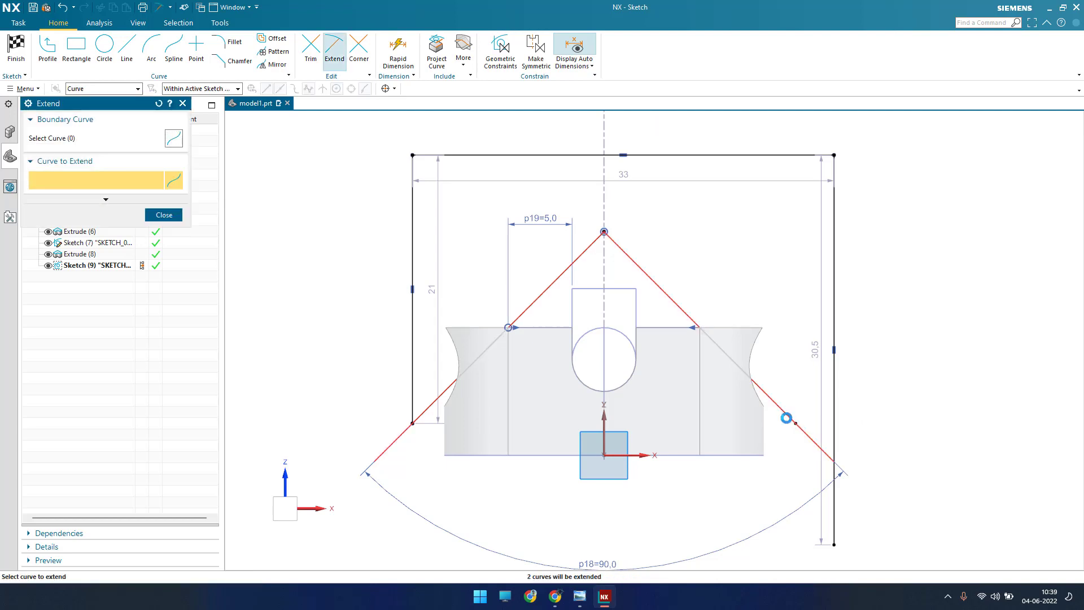
left_click(788, 419)
key("Escape")
key("t")
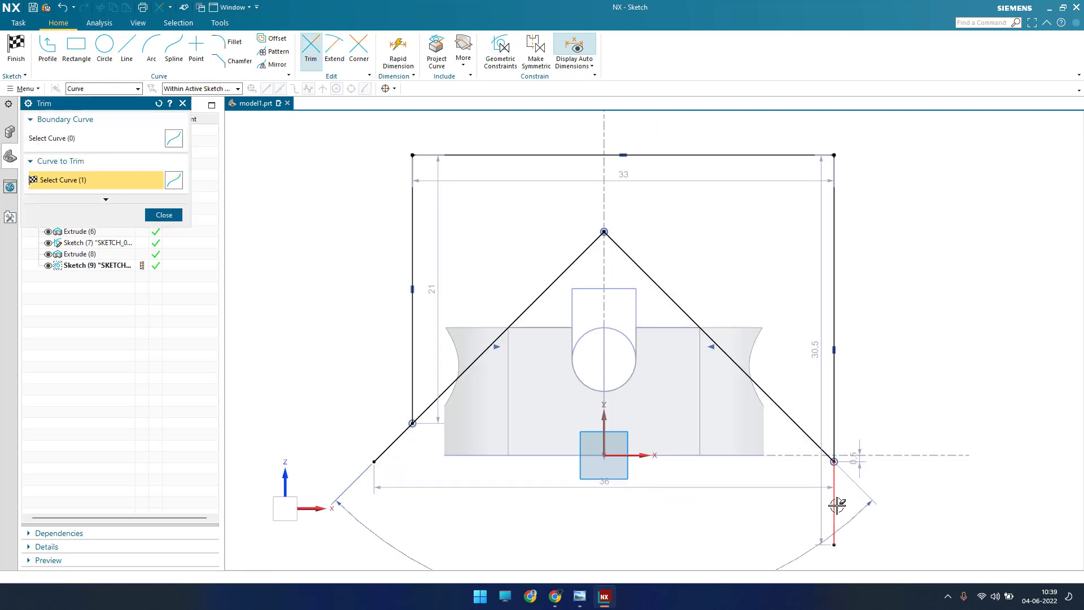
left_click(832, 517)
key("Escape")
left_click(24, 56)
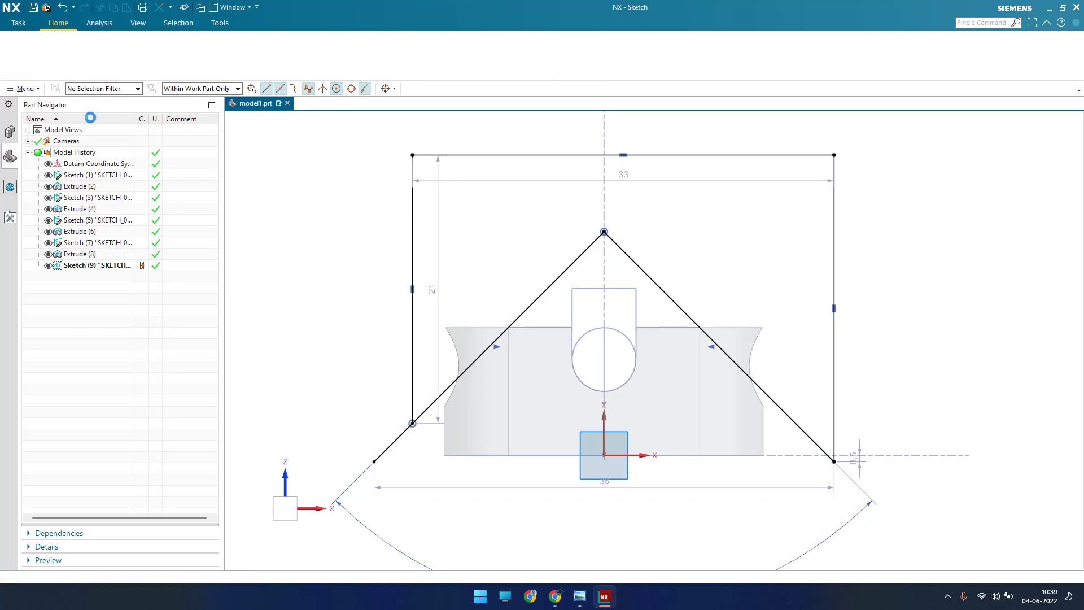
Step: Reopen the sketch and trim the left sloping line's overhang beyond the left vertical line, finishing the sketch again
scroll(615, 381, "up", 3)
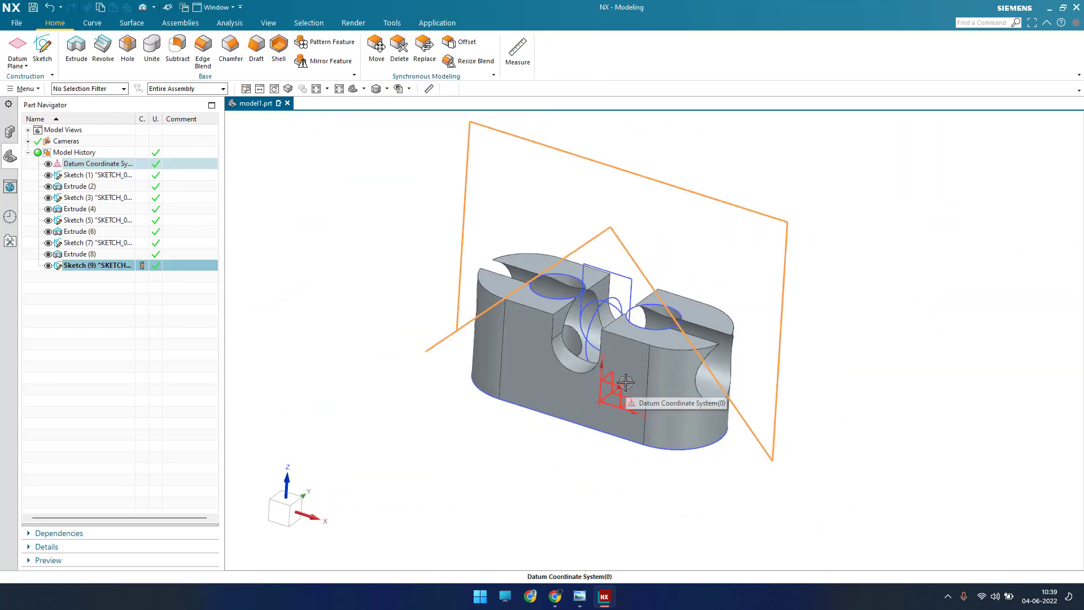
double_click(455, 332)
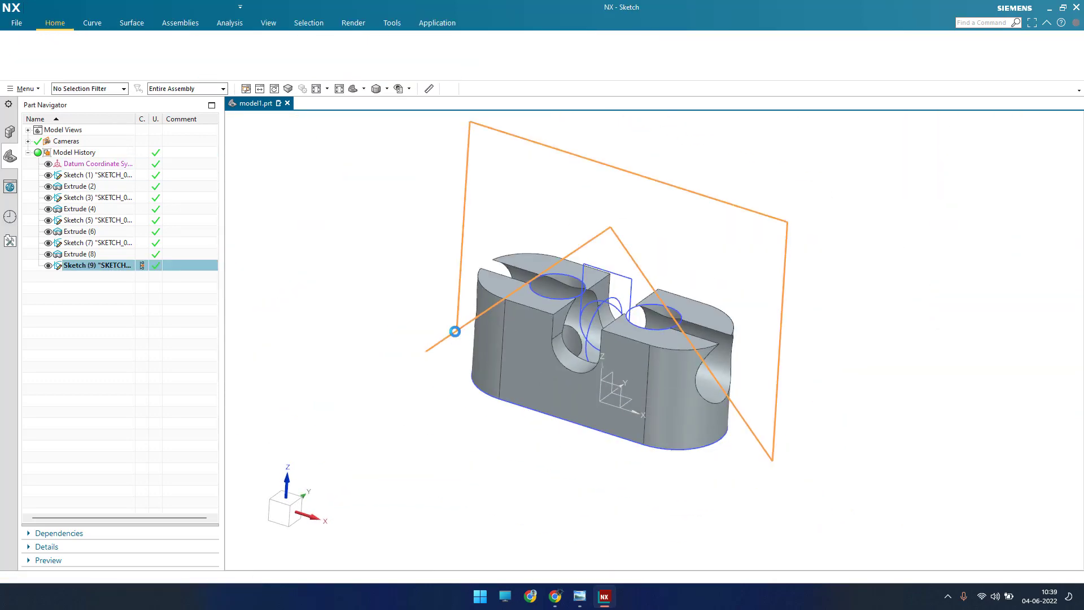
key("t")
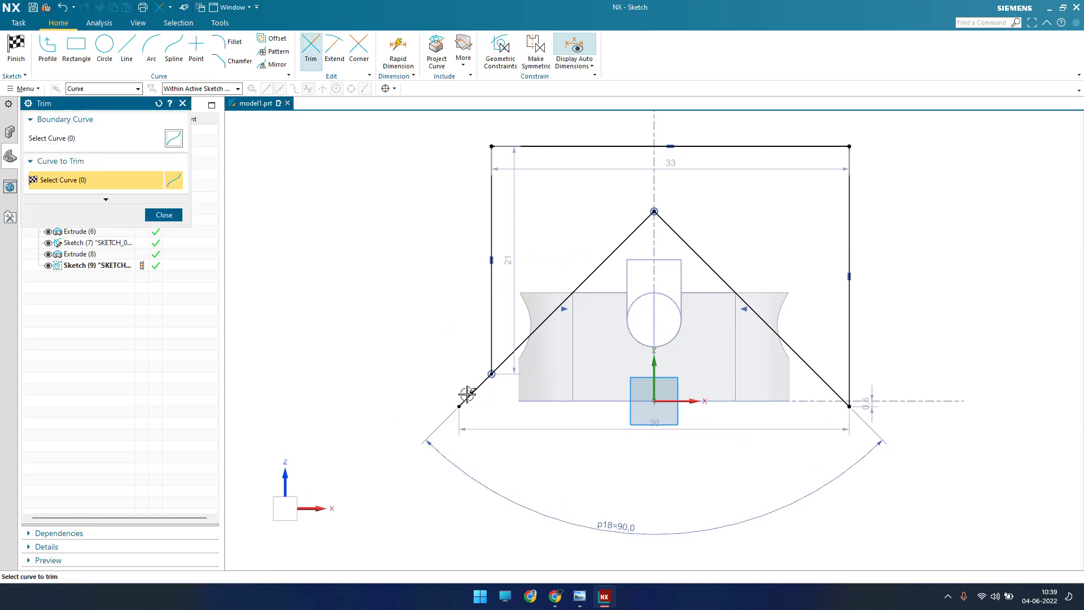
left_click(468, 395)
key("Escape")
left_click(7, 54)
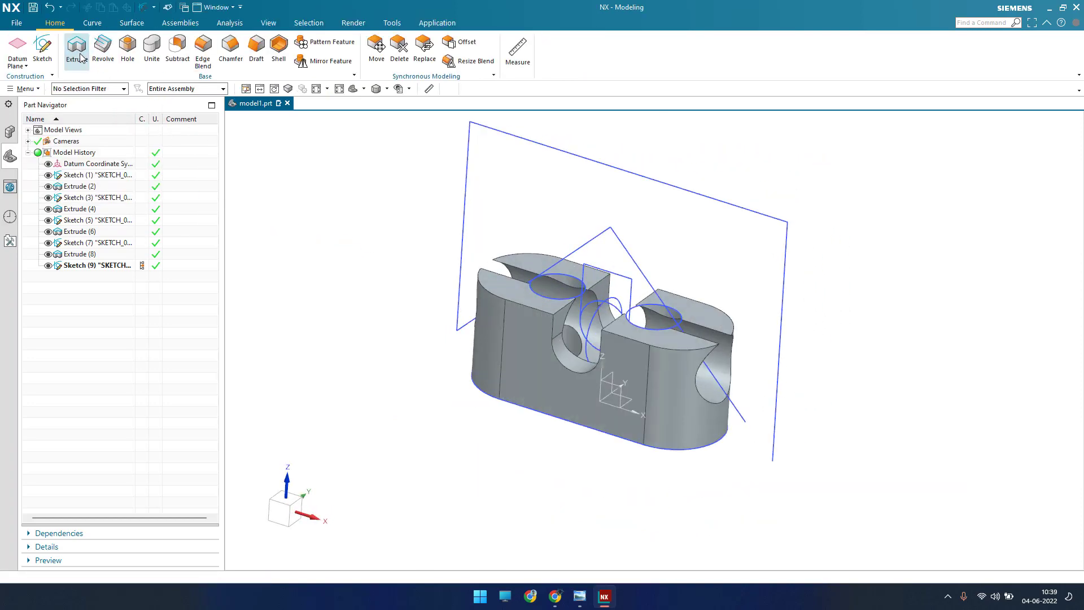
Step: Try to extrude the end-cutting profile as a subtraction and inspect its open lower right corner
left_click(77, 48)
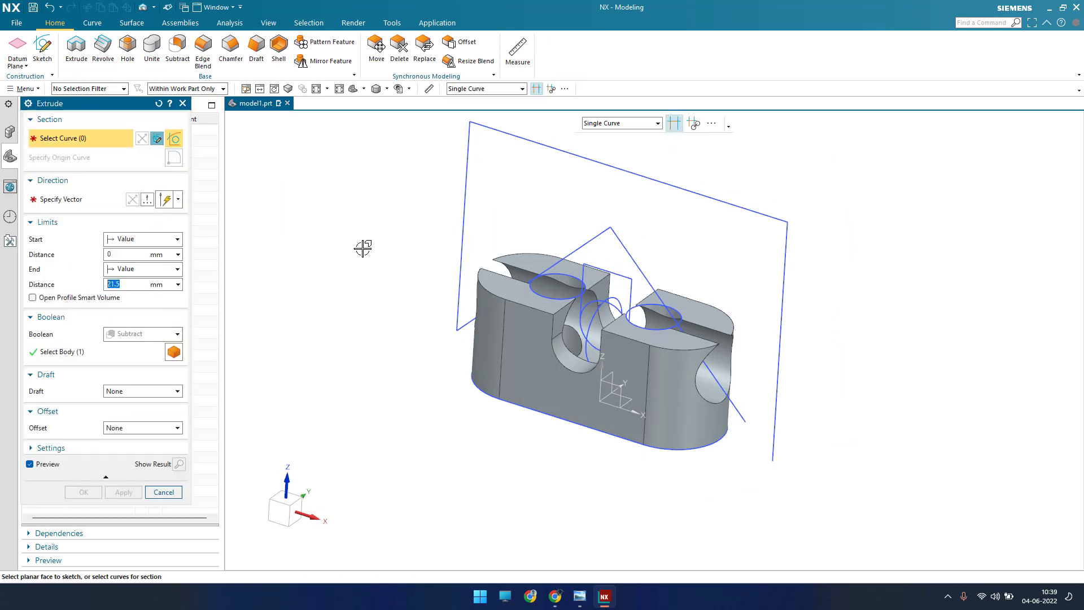
left_click_drag(143, 109, 391, 138)
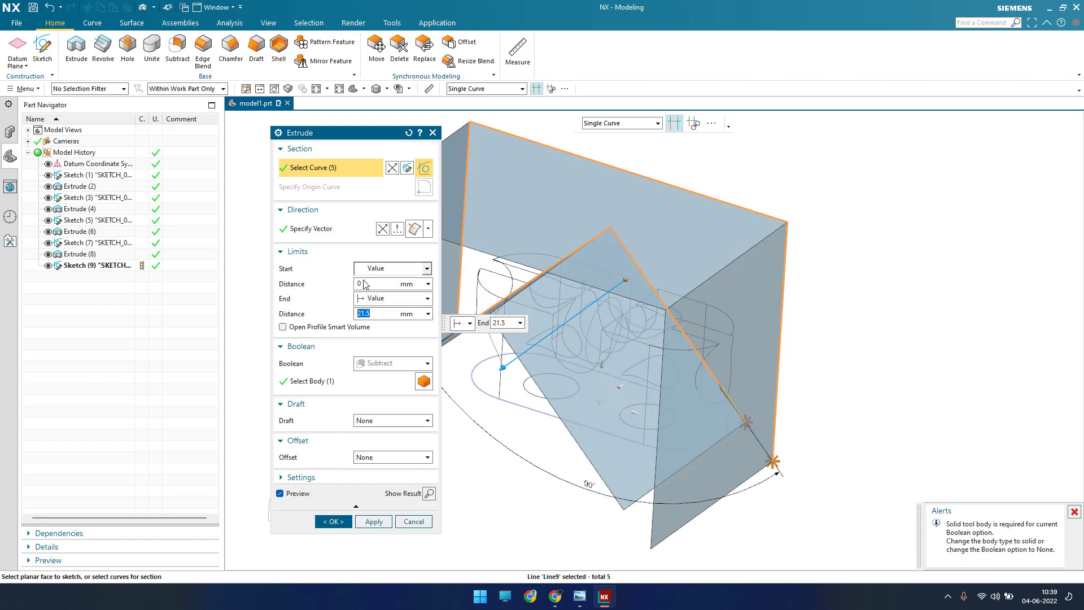
scroll(656, 337, "up", 1)
middle_click_drag(686, 402, 718, 398)
left_click(716, 418)
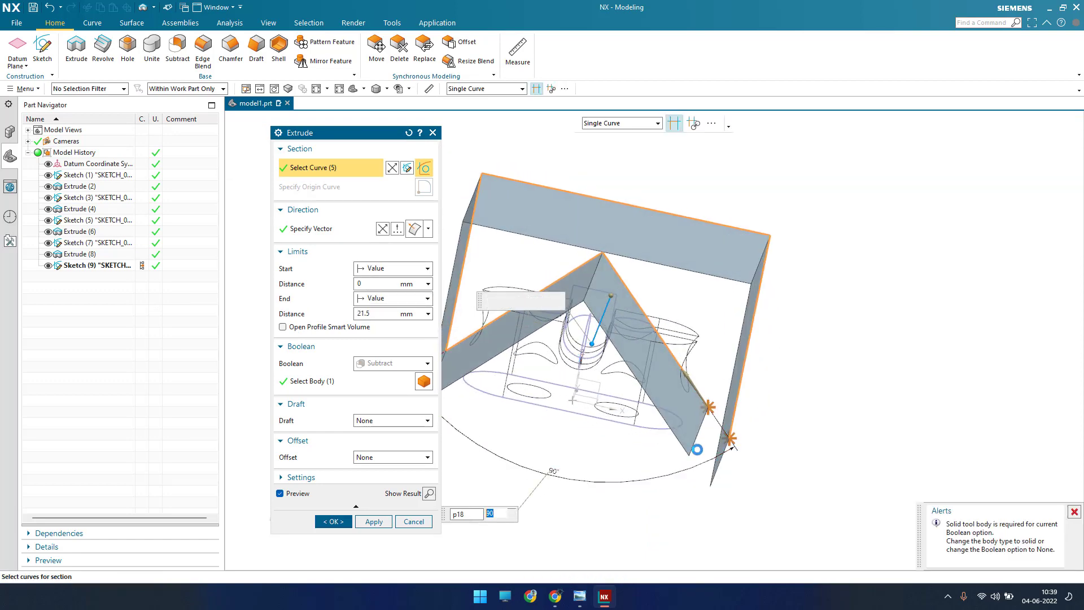
scroll(714, 409, "down", 4)
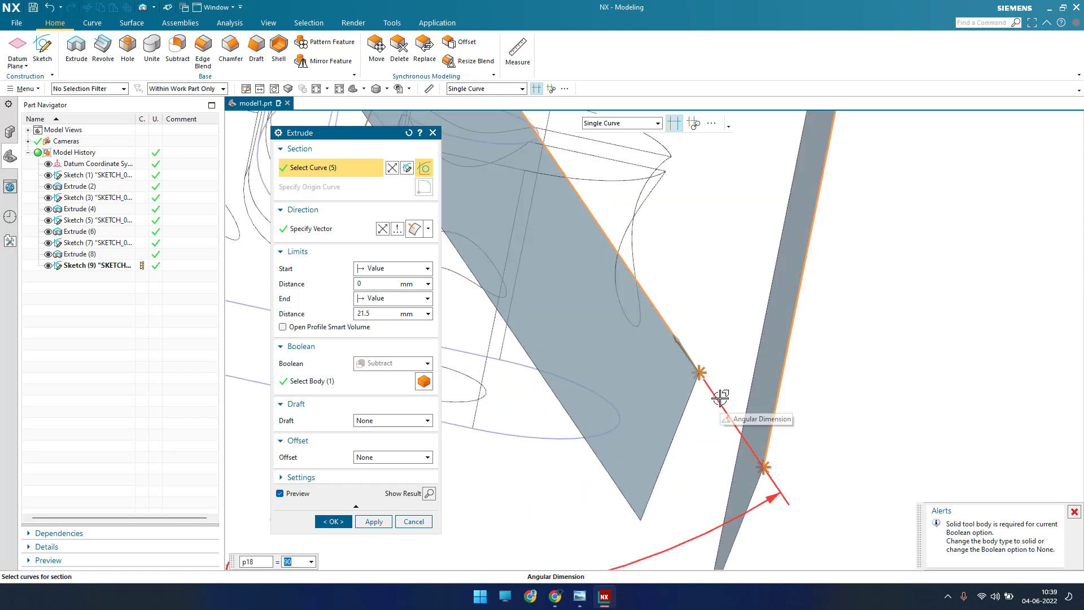
scroll(658, 359, "down", 4)
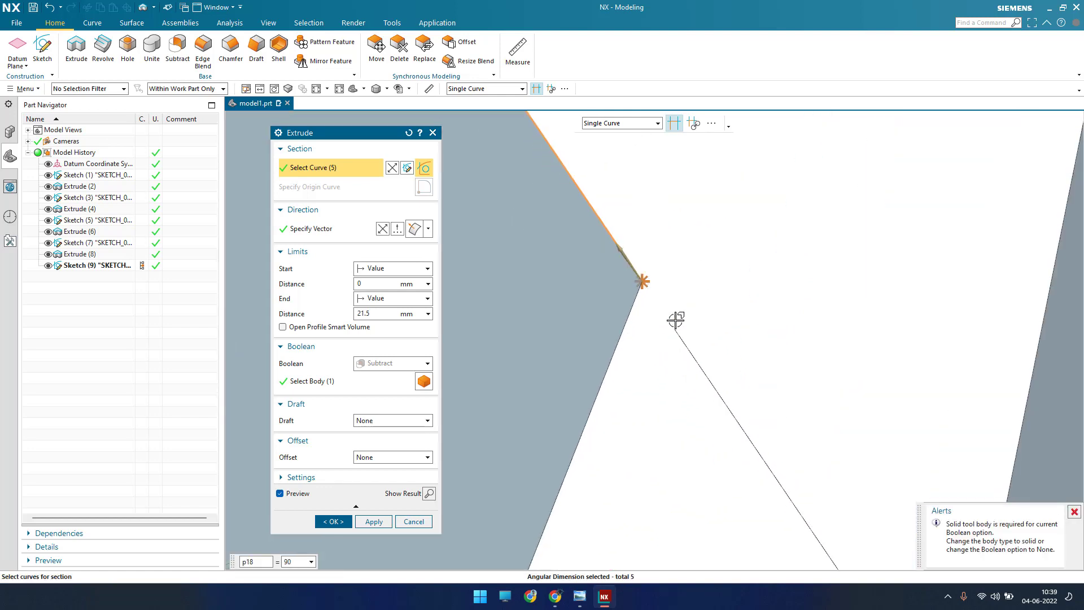
key("Escape")
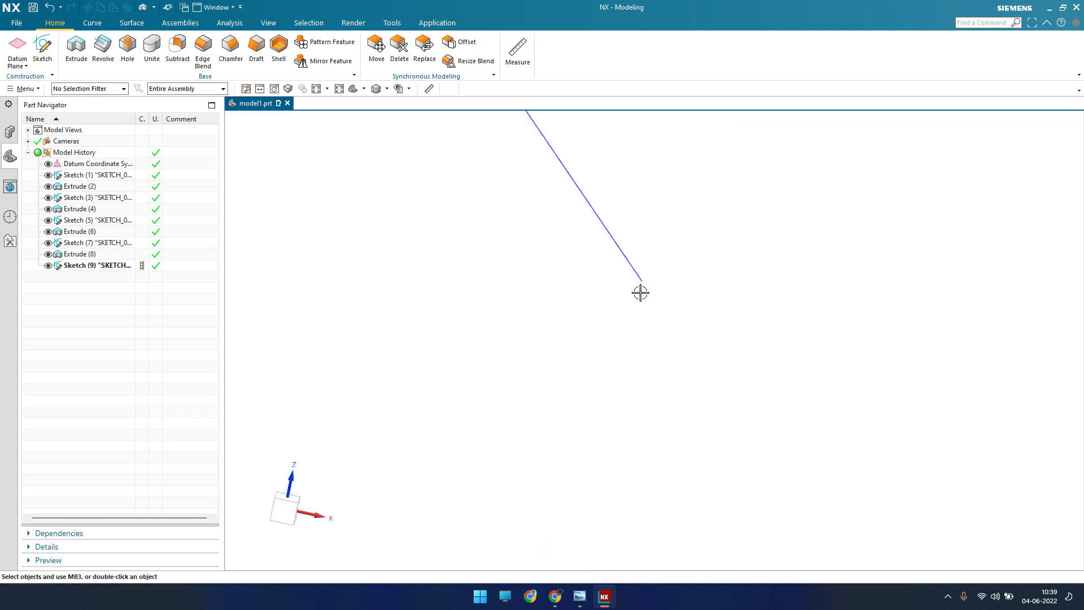
Step: Reopen the profile sketch and extend the right sloping line to the lower end of the right vertical line
double_click(637, 273)
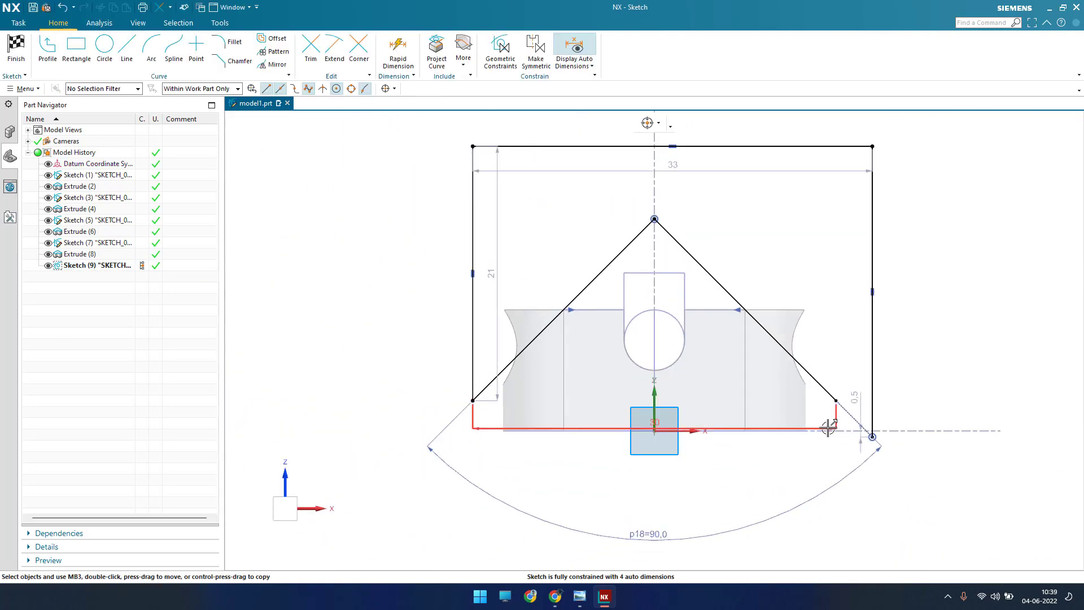
scroll(841, 429, "down", 5)
key("e")
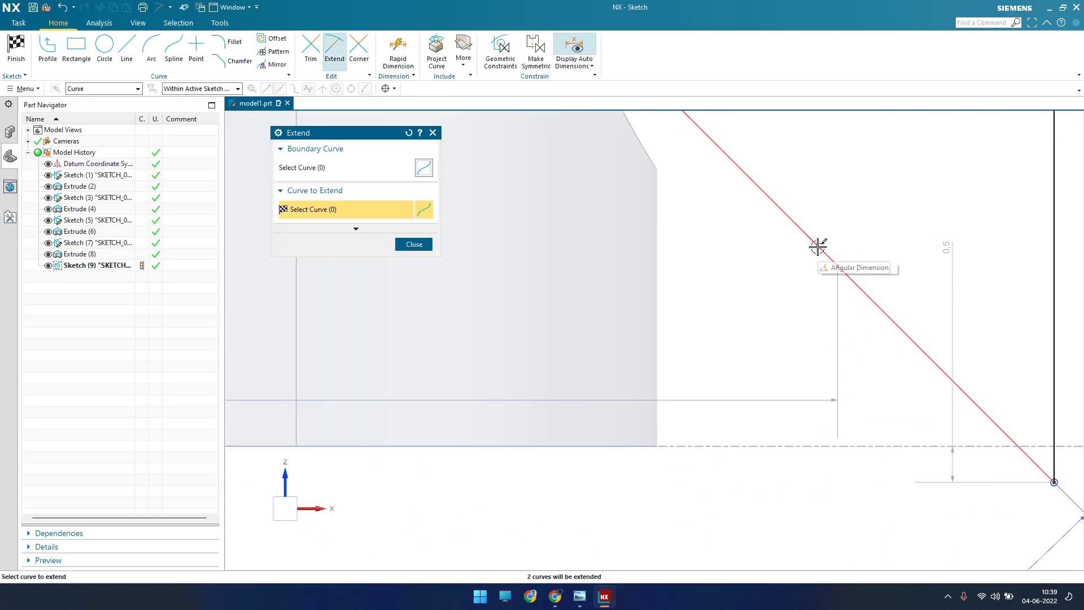
key("Escape")
scroll(782, 347, "up", 5)
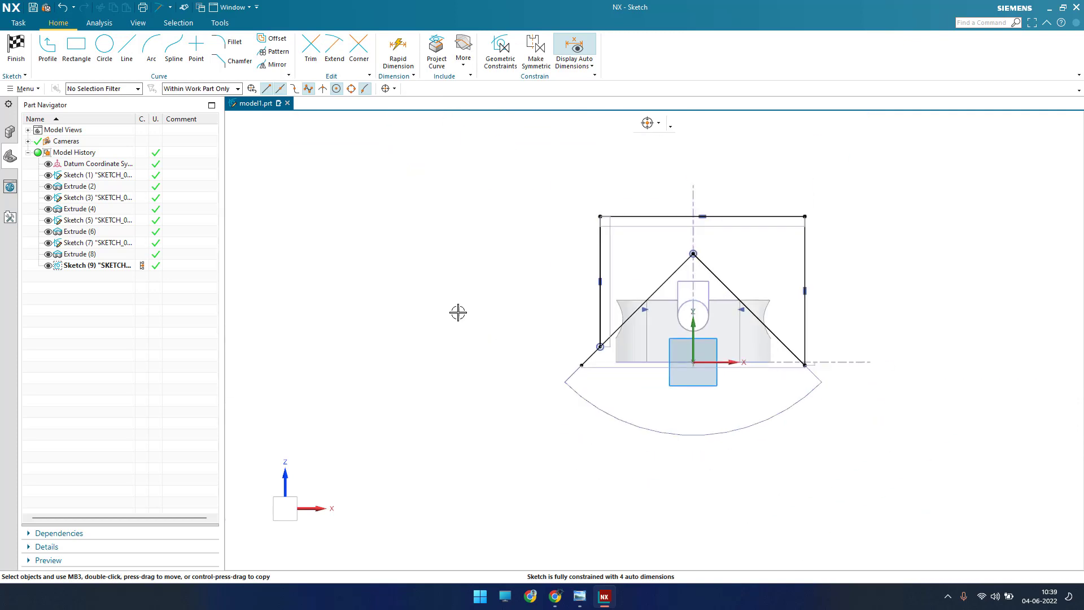
Step: Trim the left sloping line's overhang past the left vertical line again and examine the lower right corner
scroll(591, 359, "down", 4)
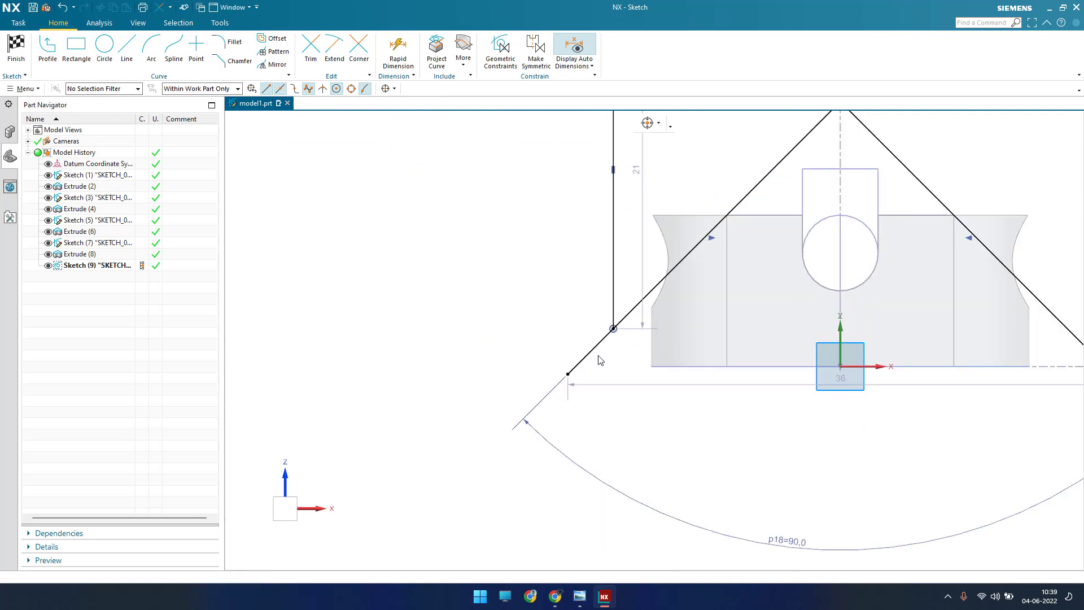
key("t")
scroll(492, 341, "up", 3)
scroll(800, 360, "down", 6)
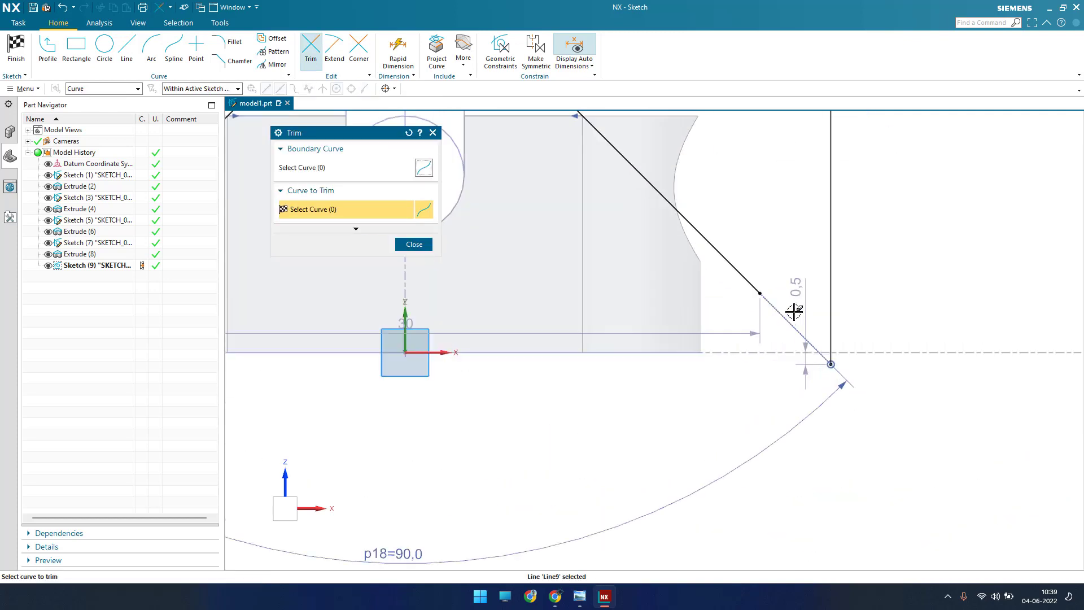
scroll(835, 396, "up", 5)
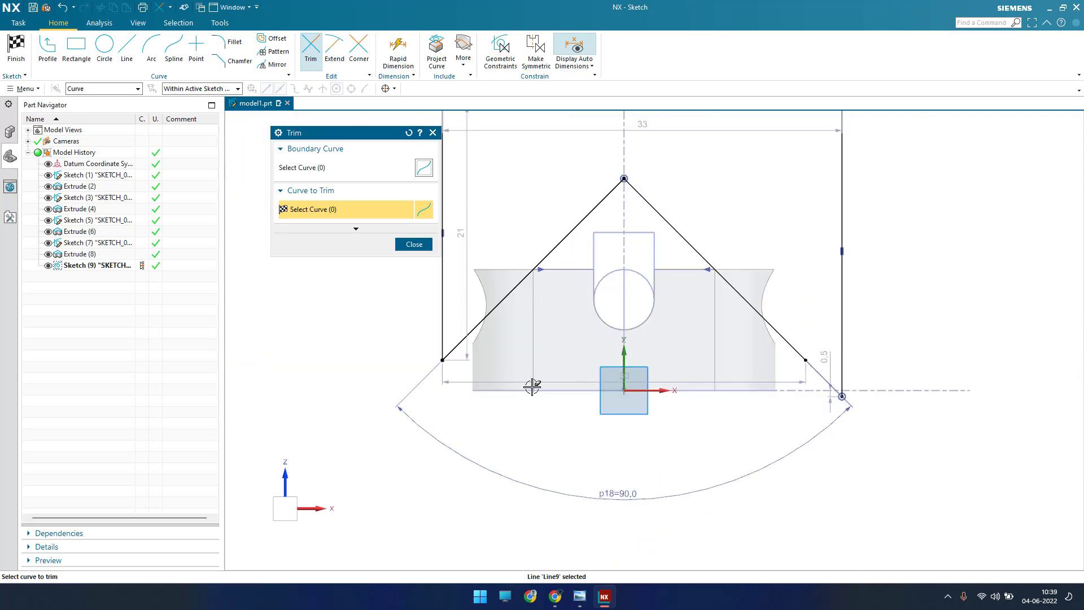
scroll(842, 382, "down", 4)
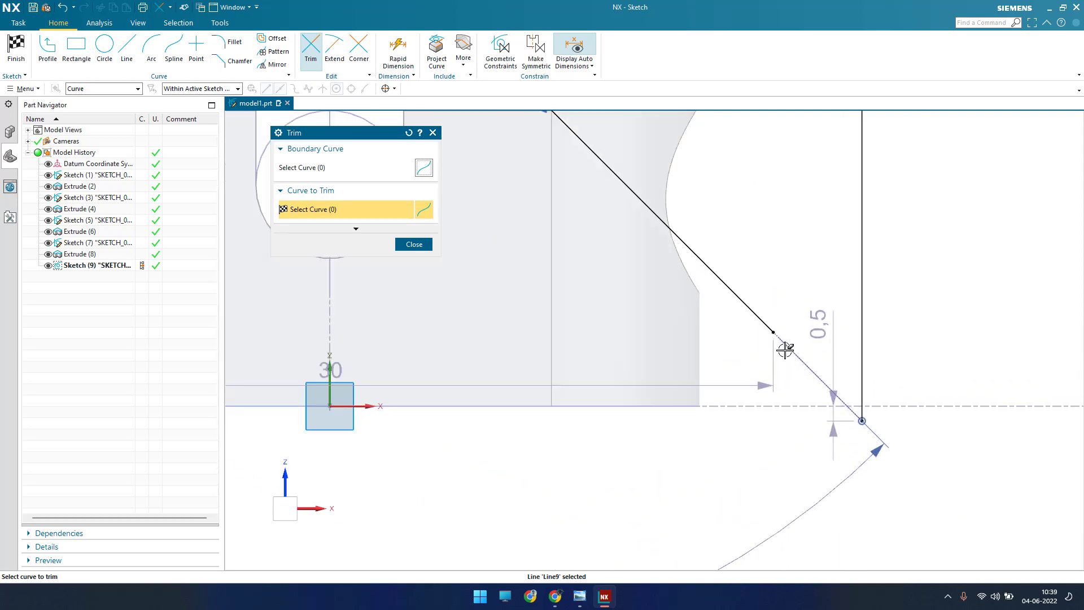
left_click(414, 245)
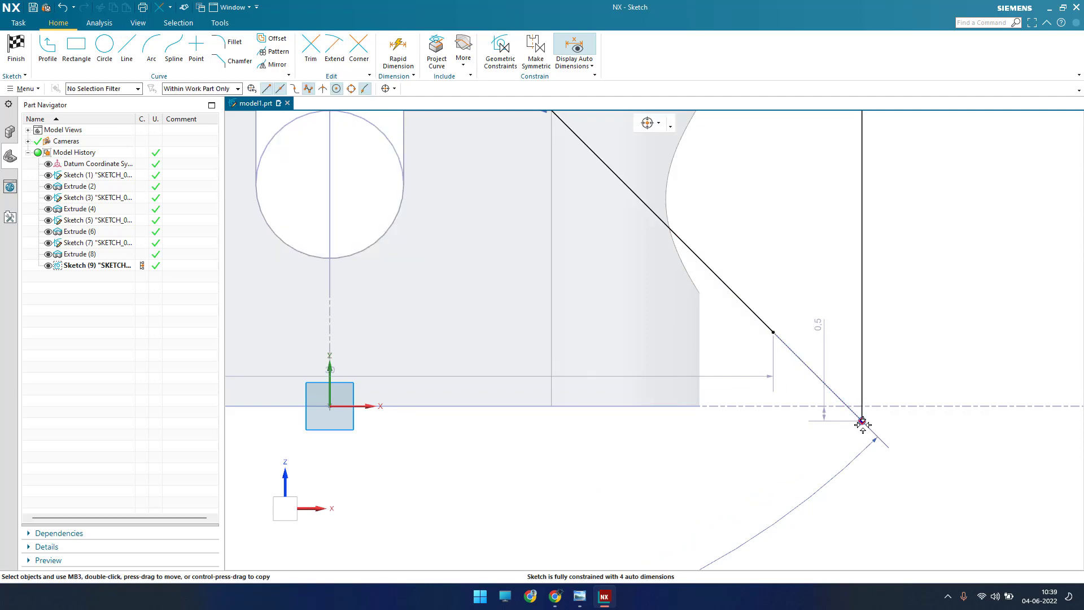
Step: Make the right sloping line's lower endpoint coincident with the right vertical line's lower end and finish the sketch
left_click(862, 423)
left_click(774, 335)
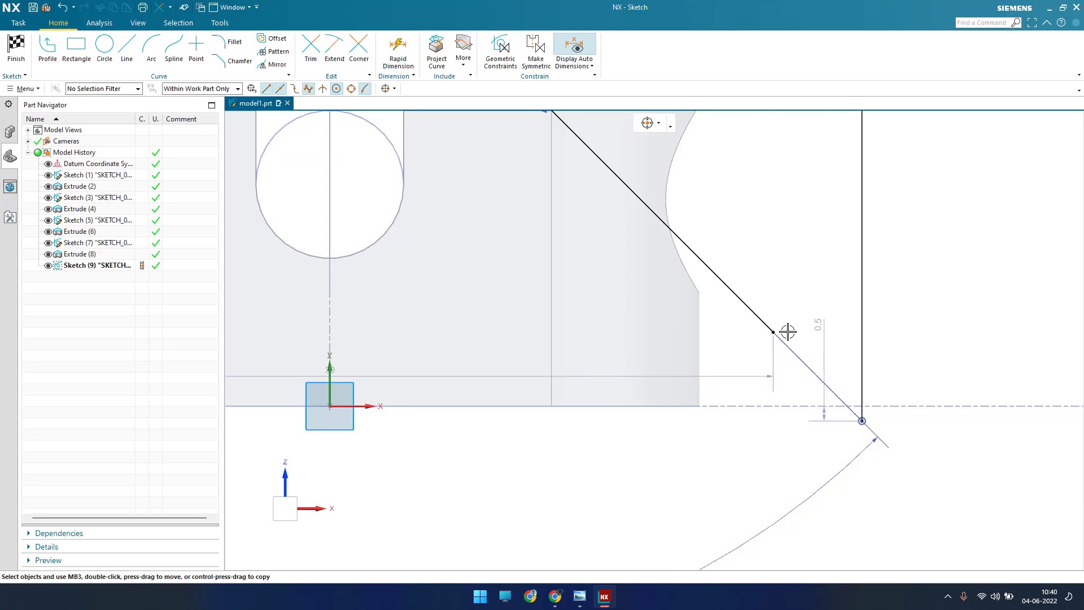
key("c")
left_click(298, 172)
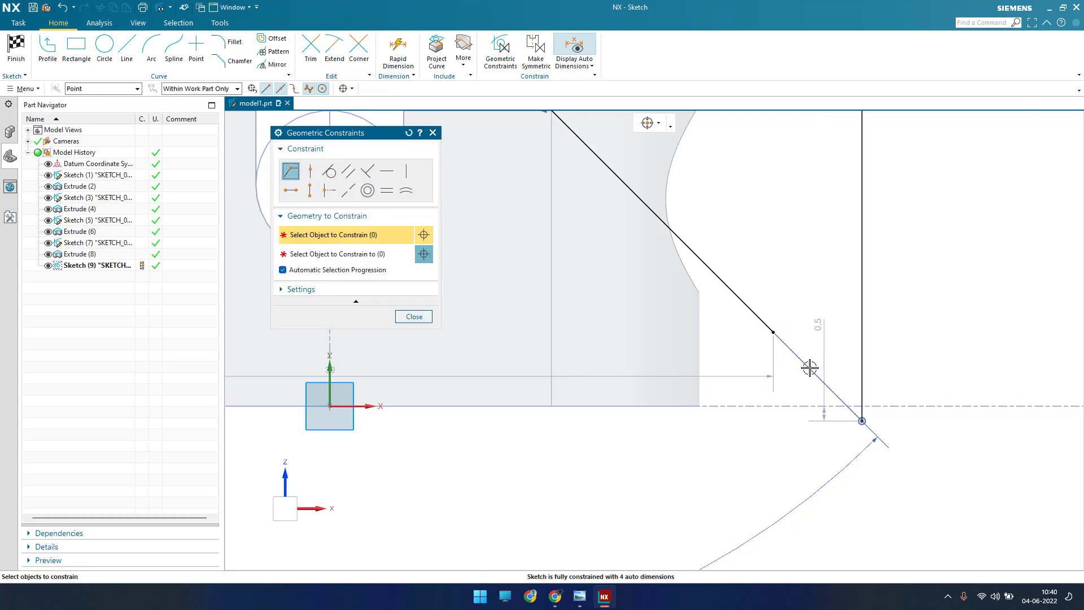
left_click(771, 334)
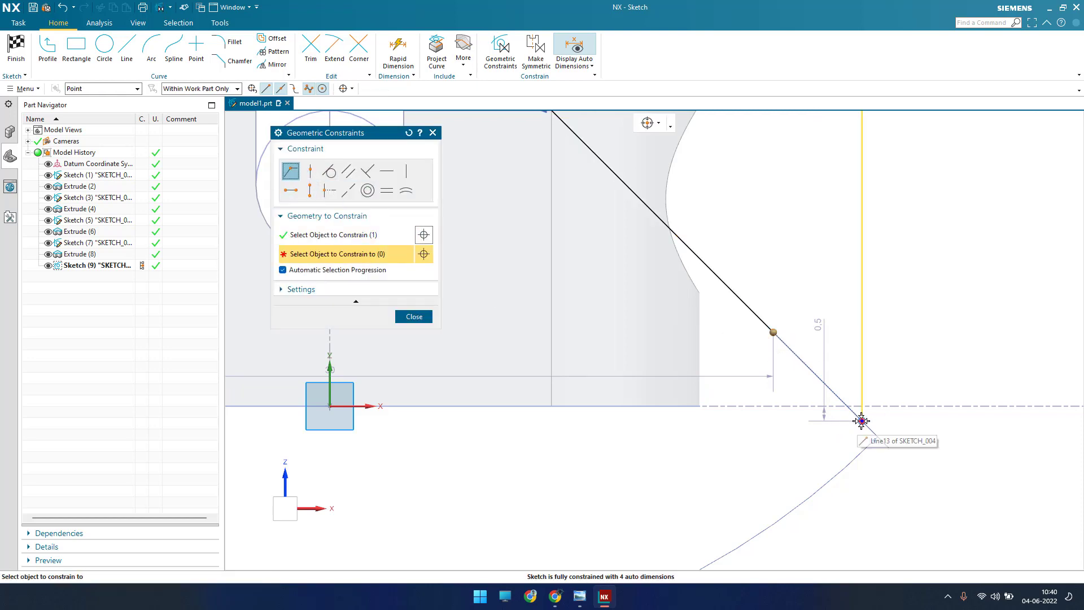
left_click(862, 421)
key("Escape")
scroll(863, 472, "down", 5)
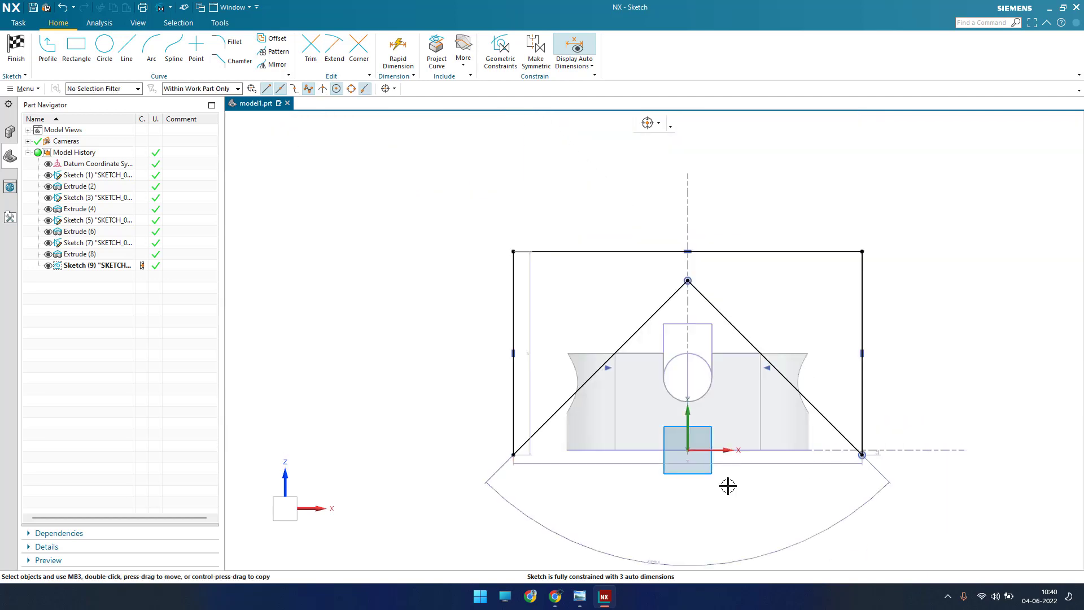
scroll(501, 470, "up", 4)
scroll(501, 469, "down", 3)
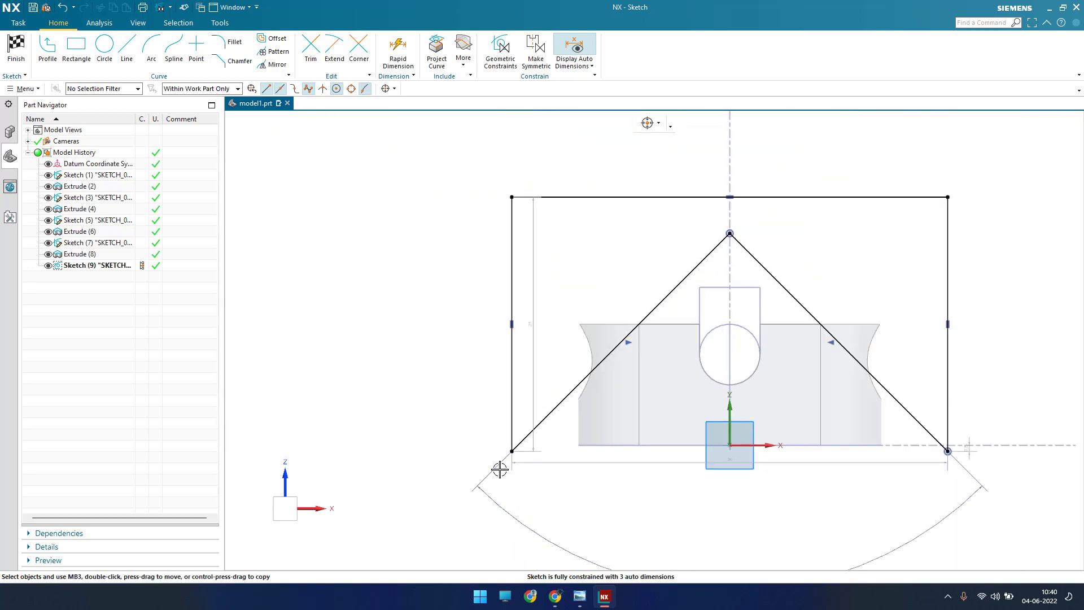
left_click(16, 54)
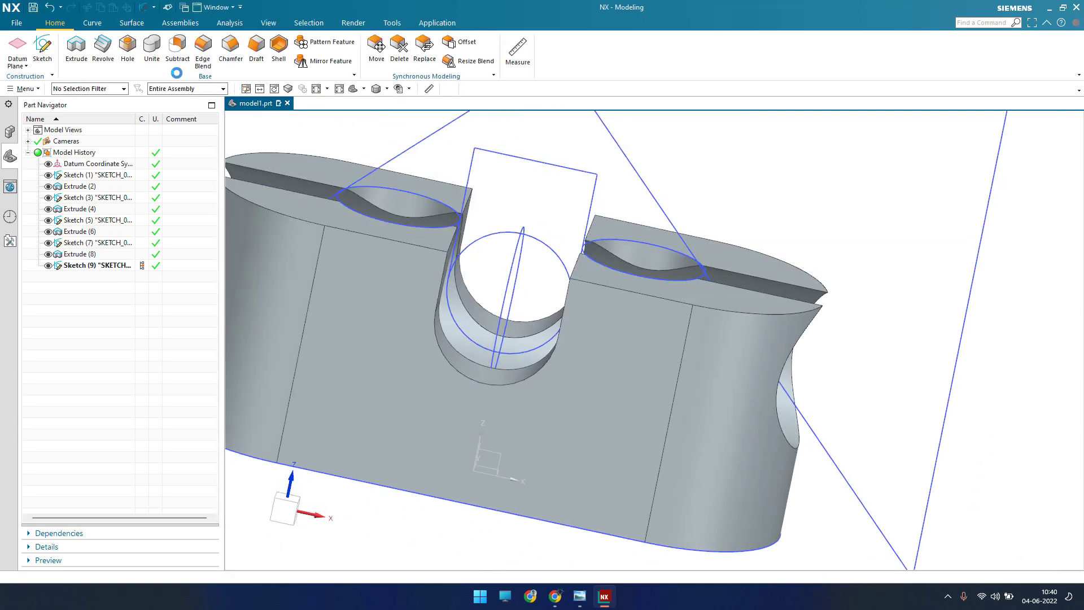
Step: Extrude the closed end-cutting profile as a subtraction from the block, using a symmetric distance of 21.5 mm
left_click(76, 47)
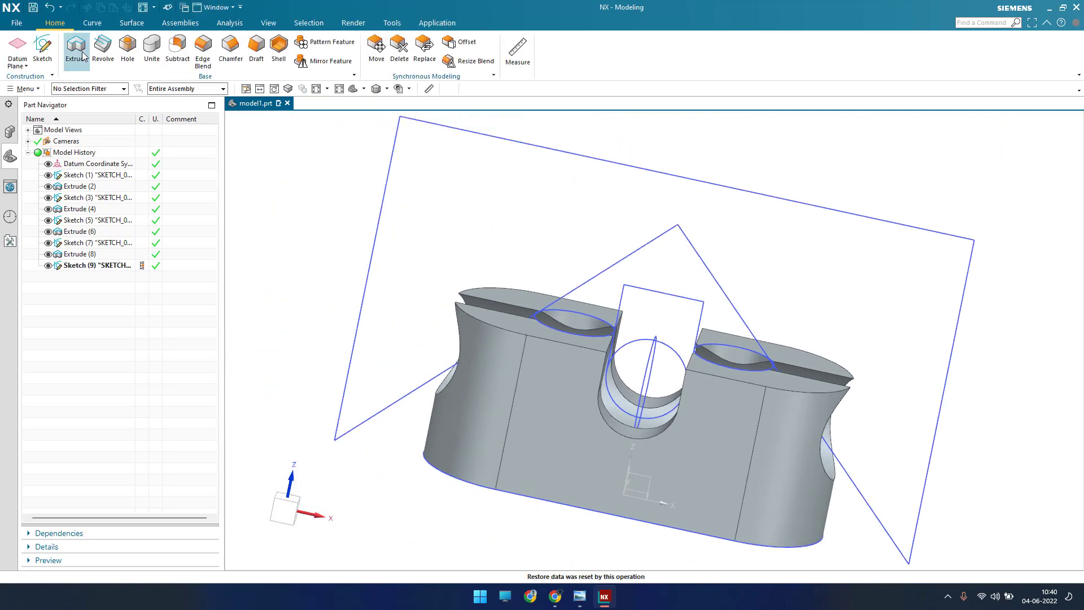
left_click(93, 265)
mouse_move(658, 256)
middle_mouse_down()
mouse_move(686, 261)
mouse_move(629, 267)
middle_mouse_up()
left_click(323, 231)
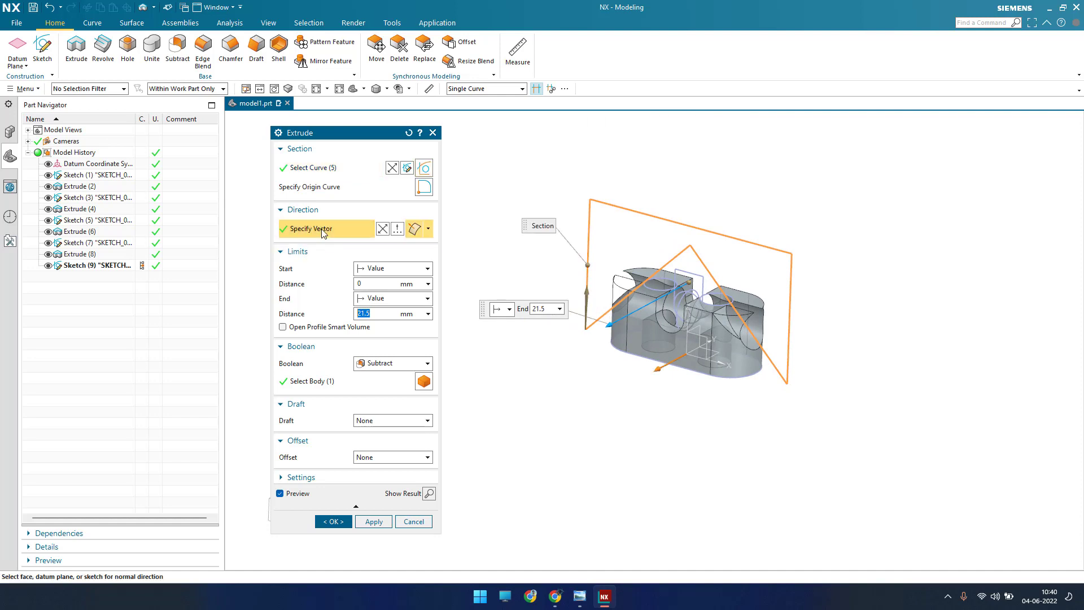
scroll(609, 326, "up", 4)
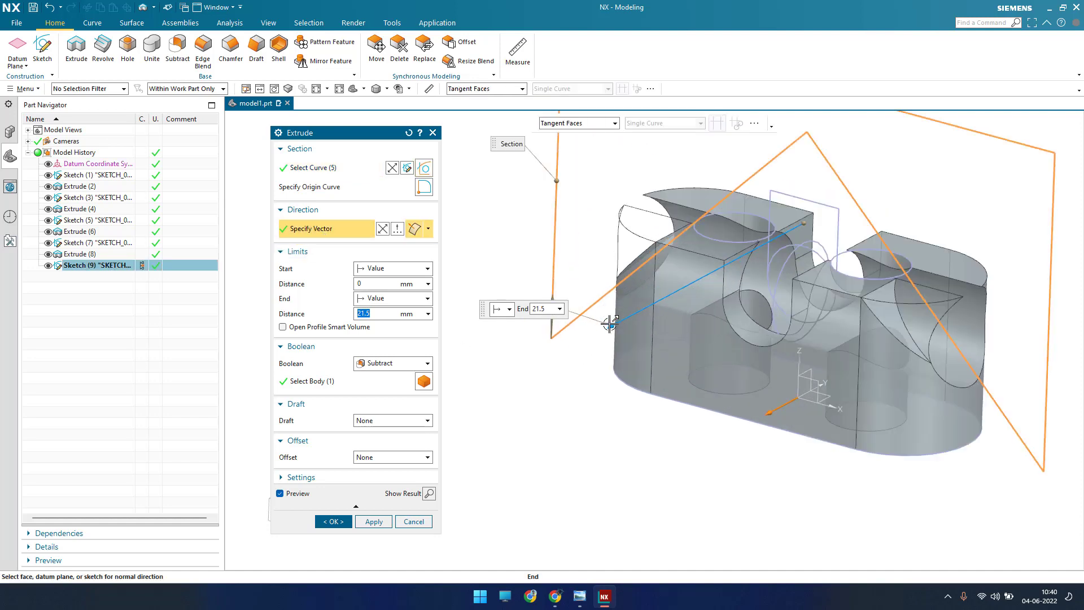
scroll(609, 326, "down", 2)
left_click(374, 364)
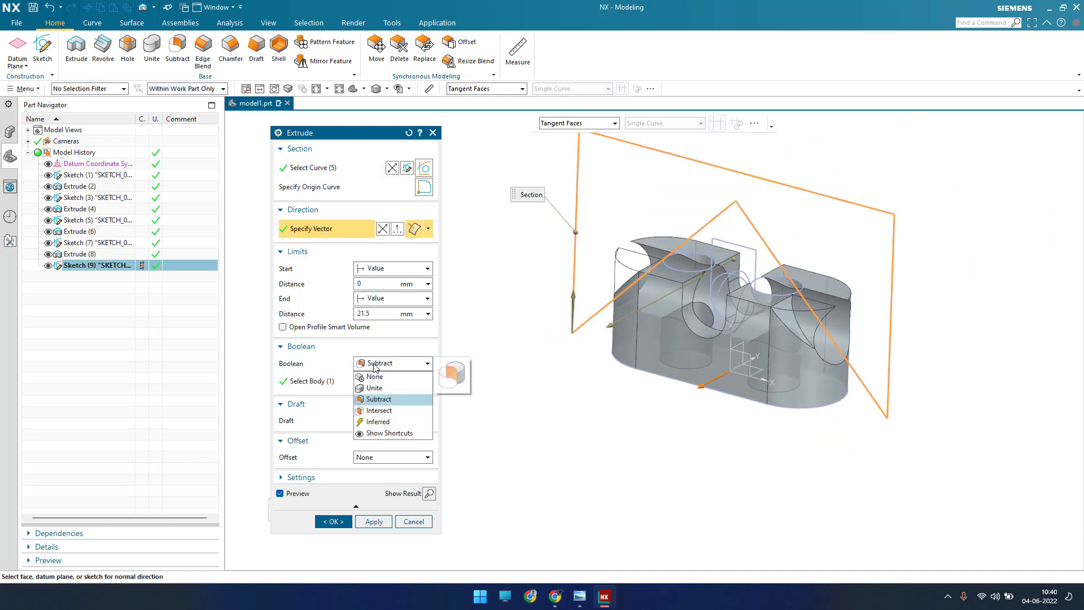
left_click(377, 394)
scroll(714, 351, "up", 1)
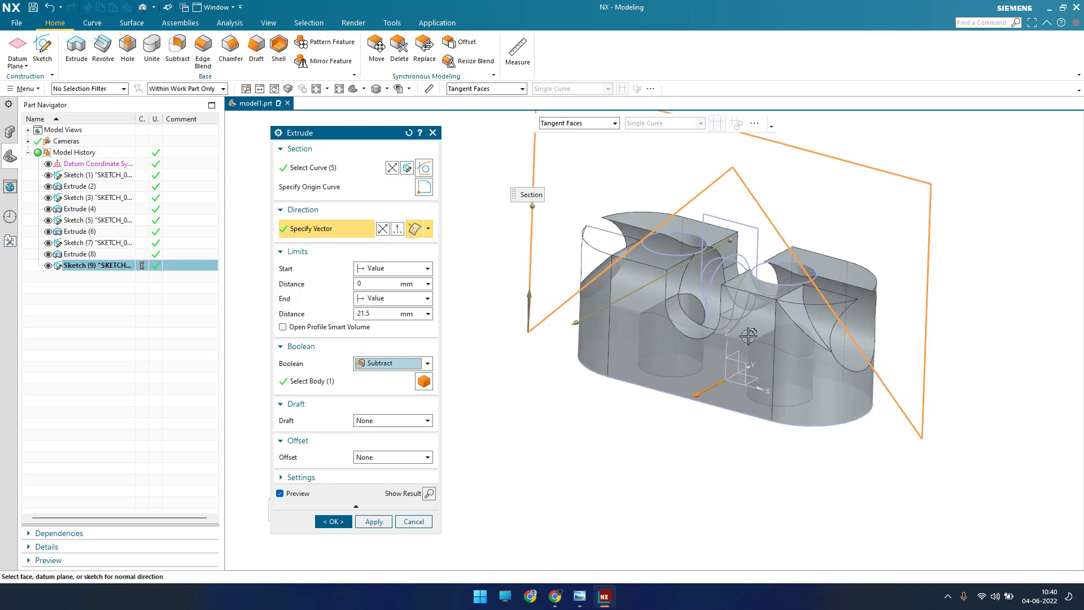
left_click(383, 303)
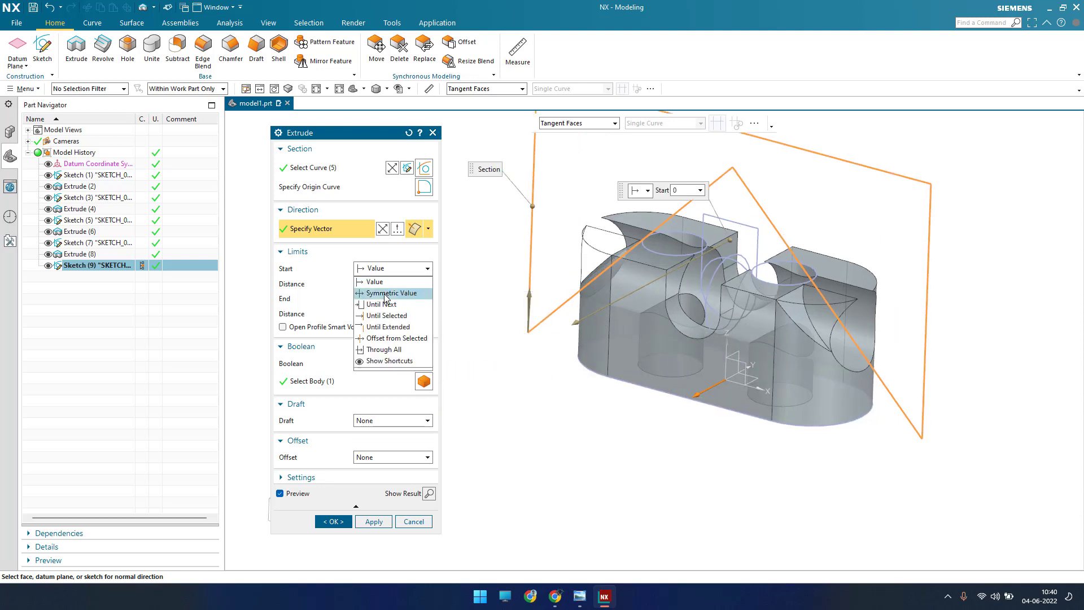
left_click(385, 298)
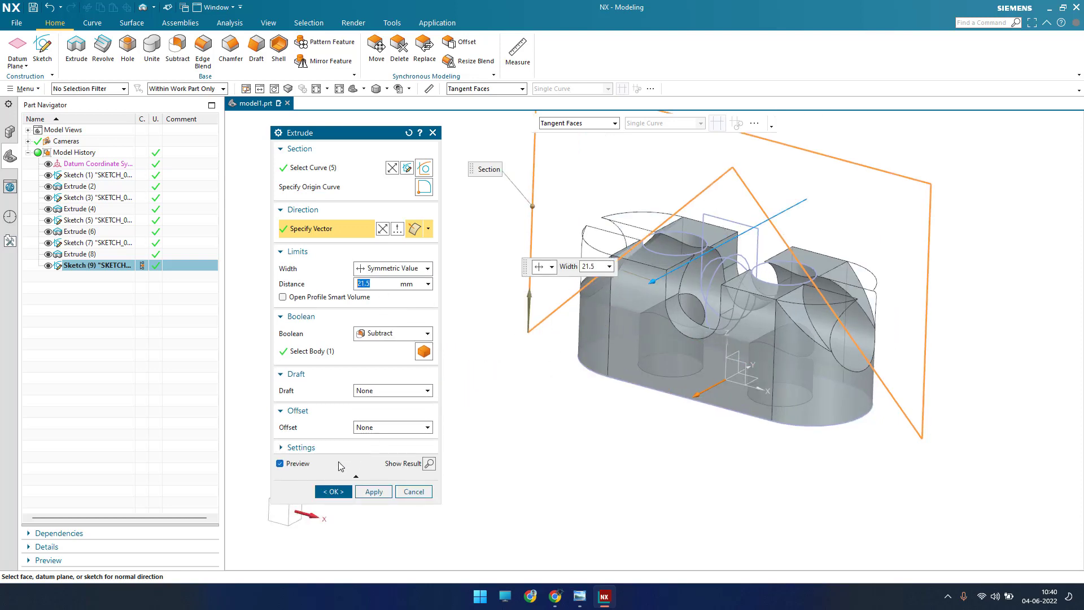
left_click(349, 492)
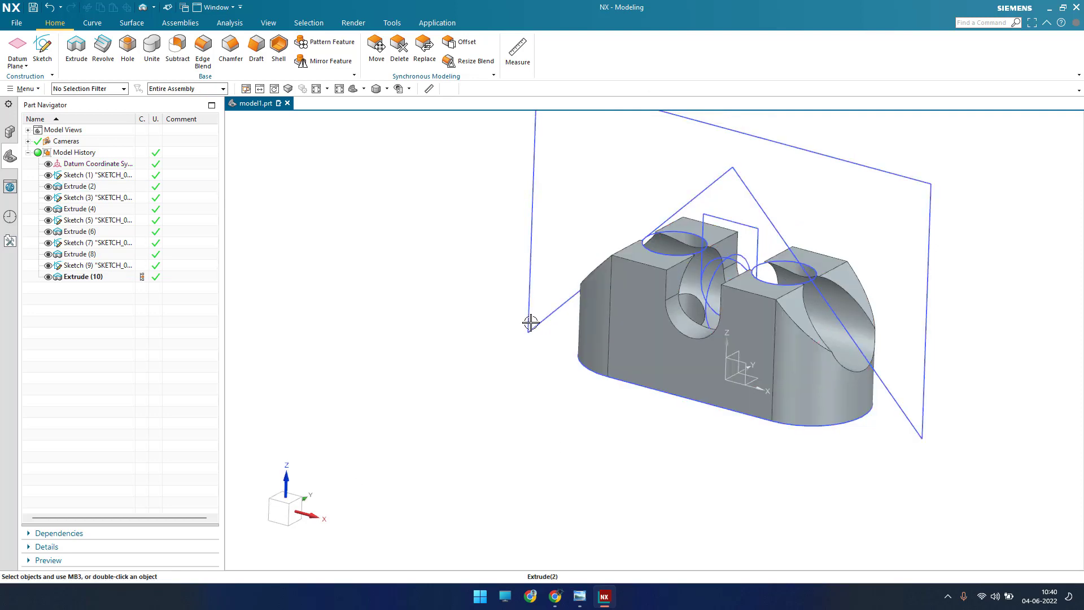
Step: Hide all sketches and datums so that only the solid body is displayed
left_click(329, 293)
key("ctrl+w")
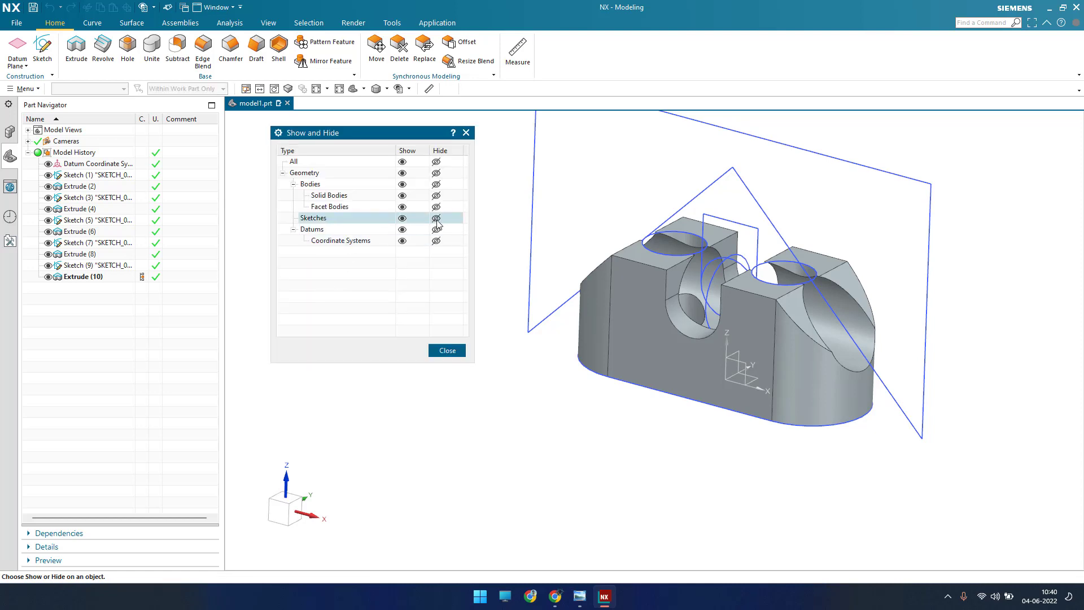
left_click(436, 218)
left_click(435, 230)
left_click(446, 350)
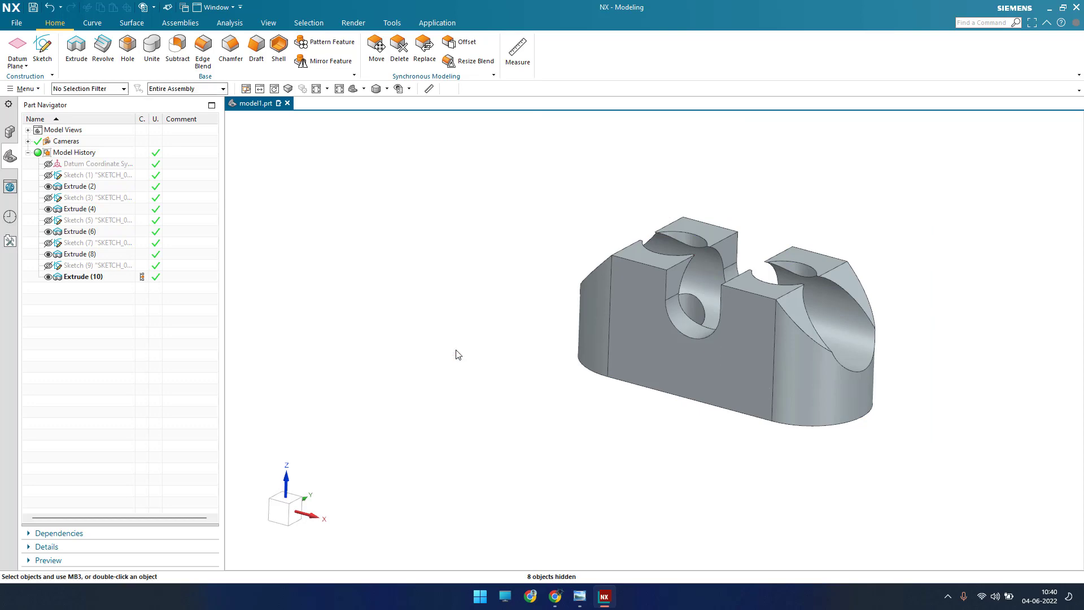
Step: Compare the block with the exercise 1131 drawing in Windows Photo Viewer, and return to NX to examine it from above and at an angle
key("ctrl+f")
middle_click_drag(541, 319, 547, 343)
left_click(580, 596)
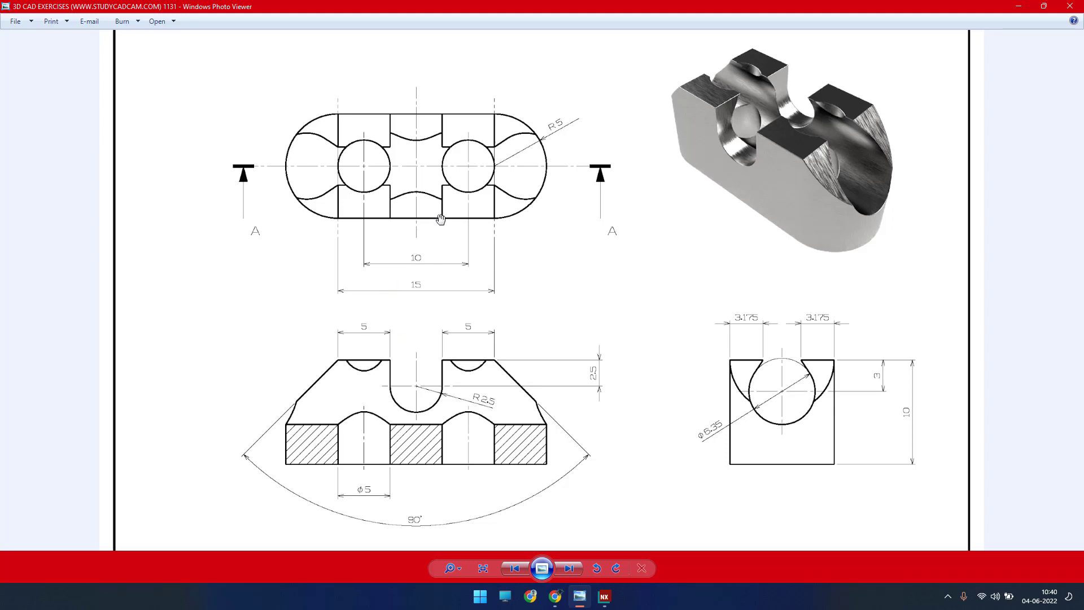
left_click(1022, 9)
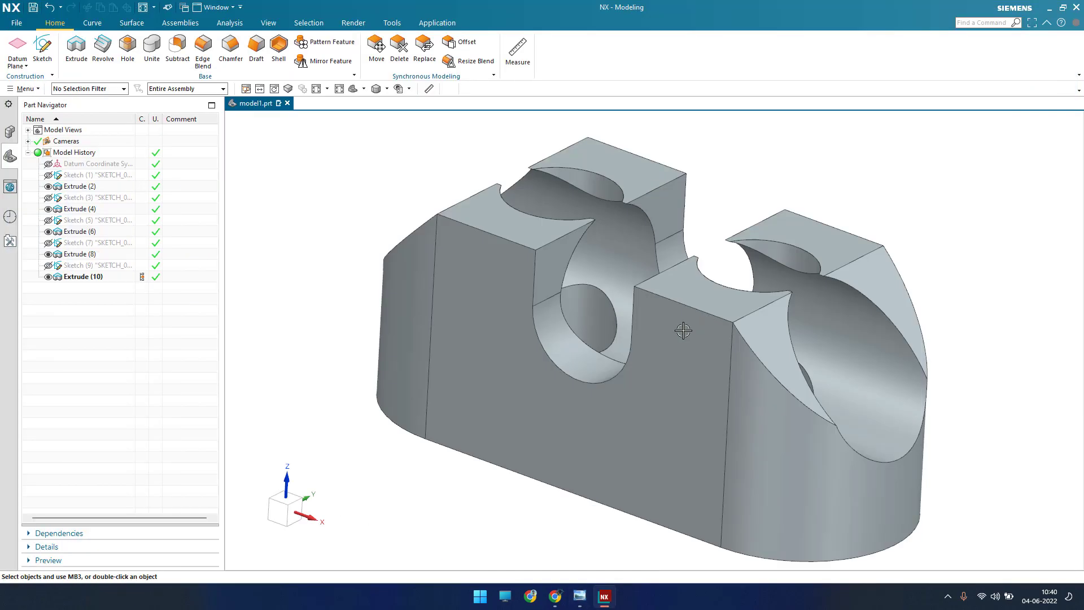
mouse_move(685, 327)
middle_mouse_down()
mouse_move(673, 346)
mouse_move(676, 397)
mouse_move(702, 336)
middle_mouse_up()
key("F8")
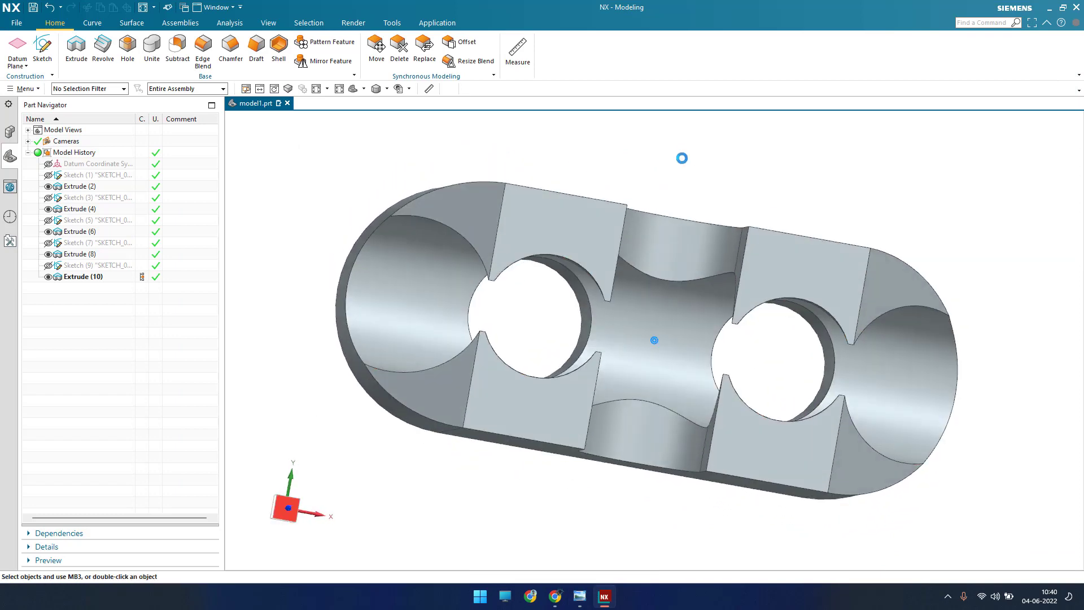
scroll(632, 305, "down", 2)
middle_click_drag(633, 306, 693, 212)
scroll(698, 230, "up", 3)
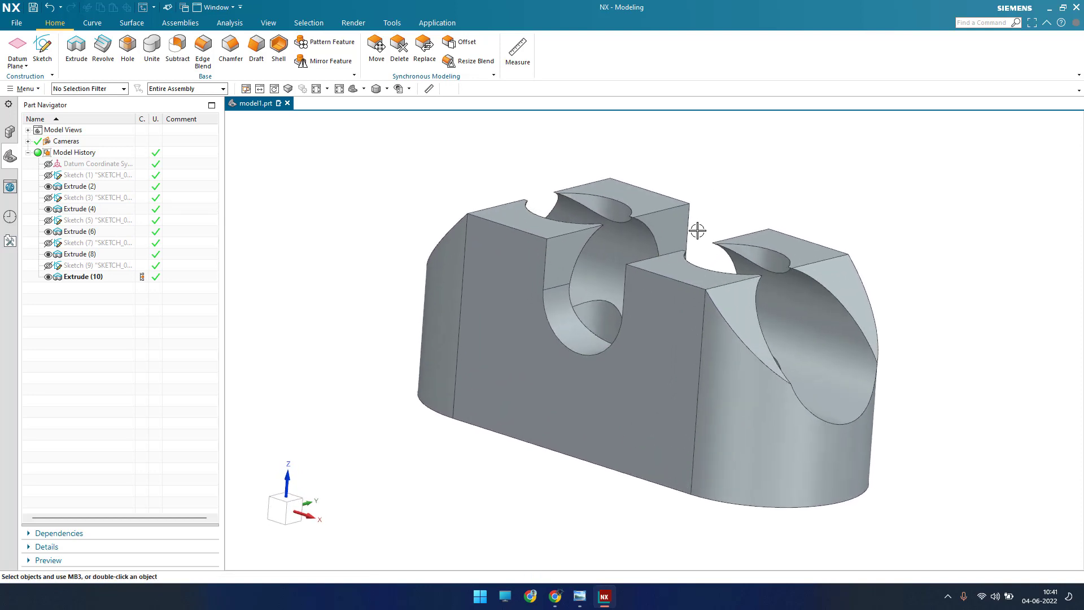